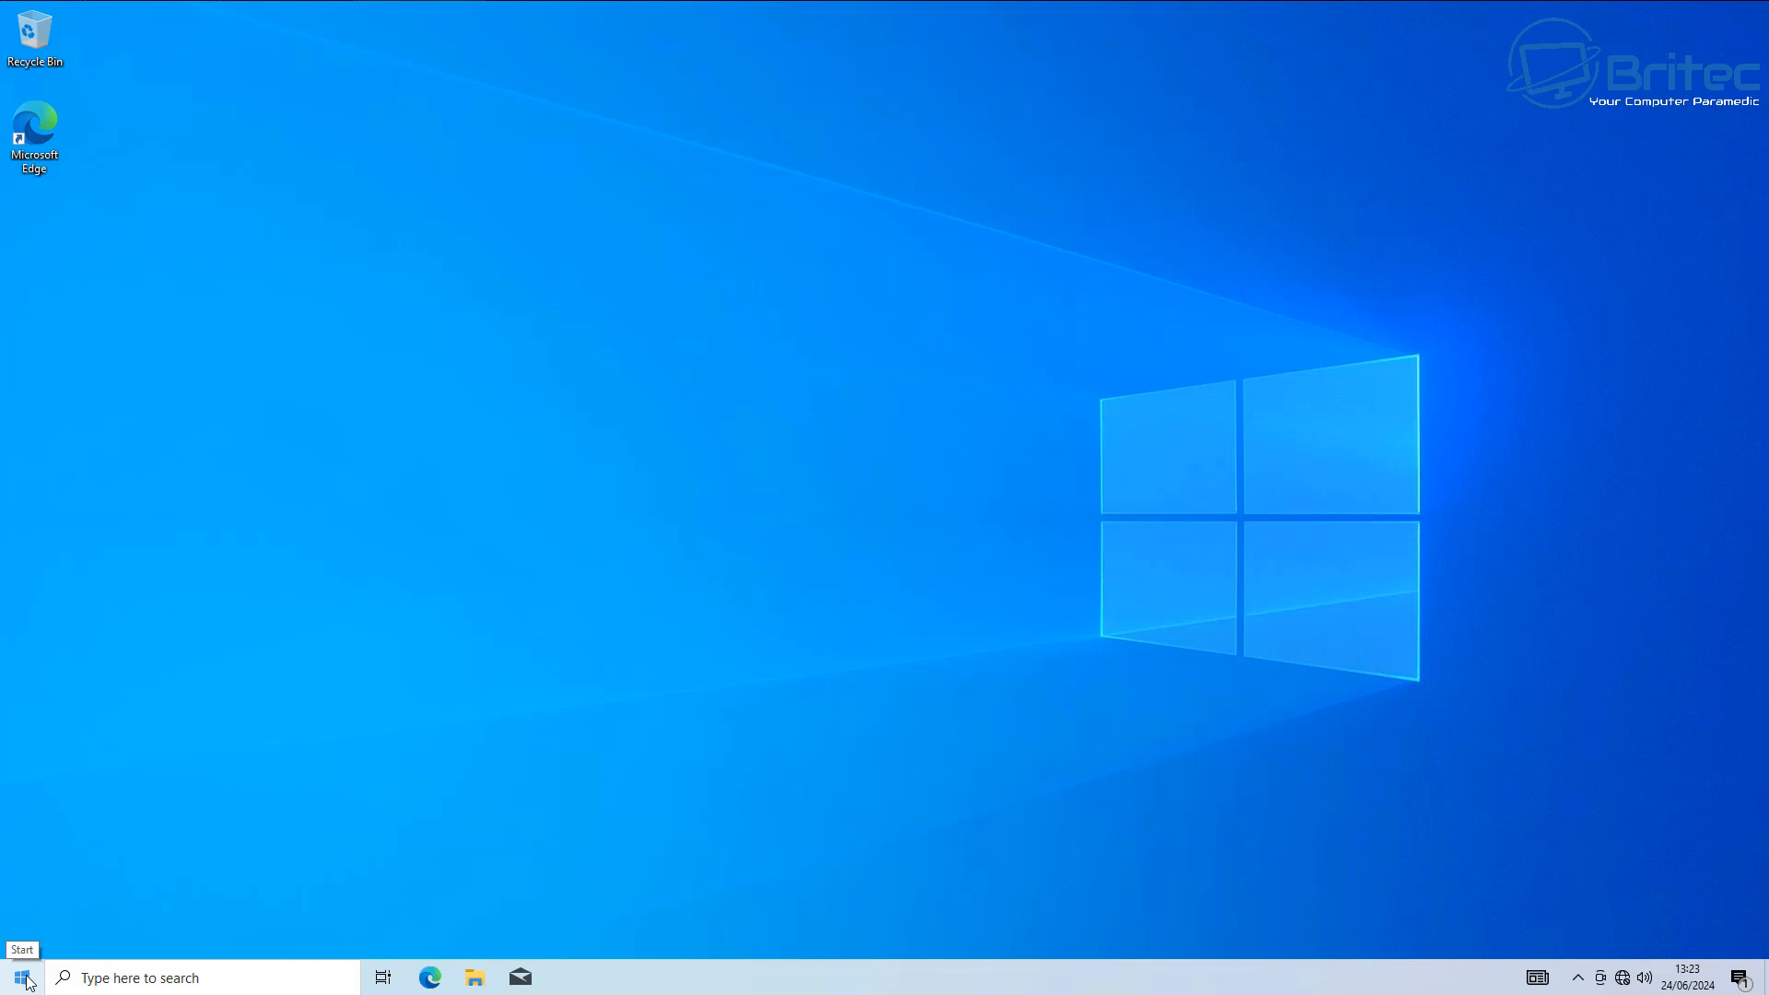
# Open Windows Settings full screen and check the update status on the Windows Update page.
pyautogui.click(26, 978)
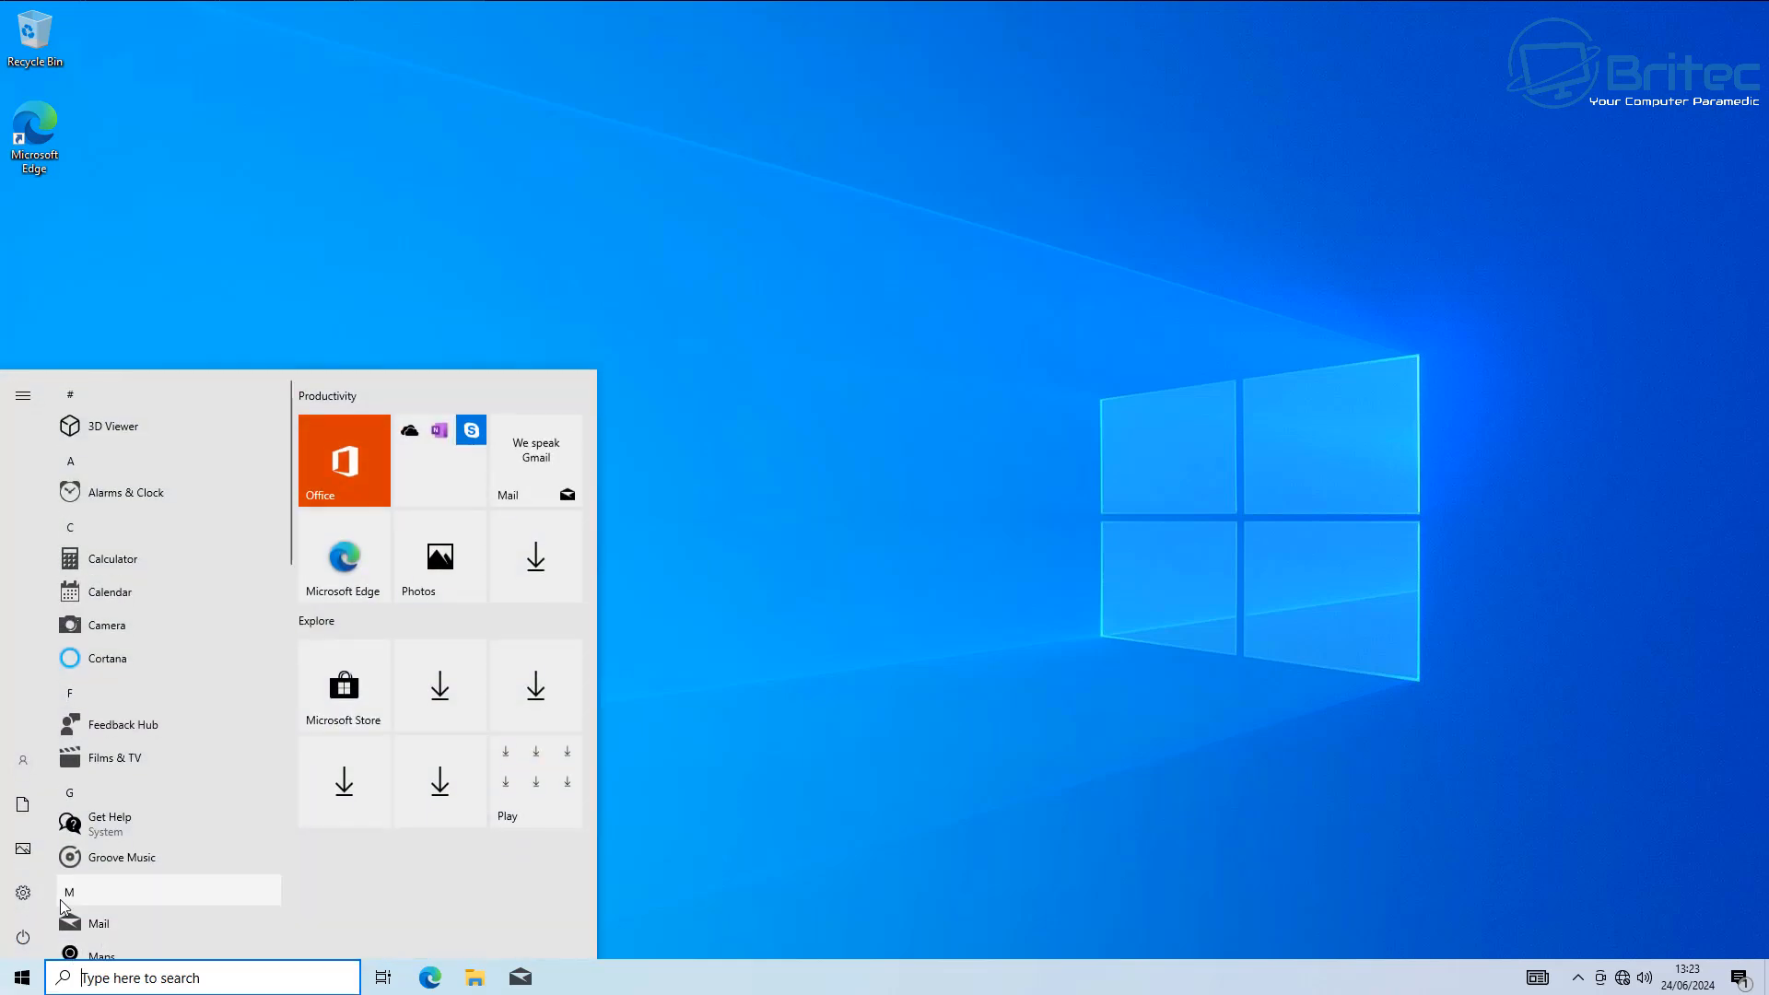
pyautogui.click(41, 893)
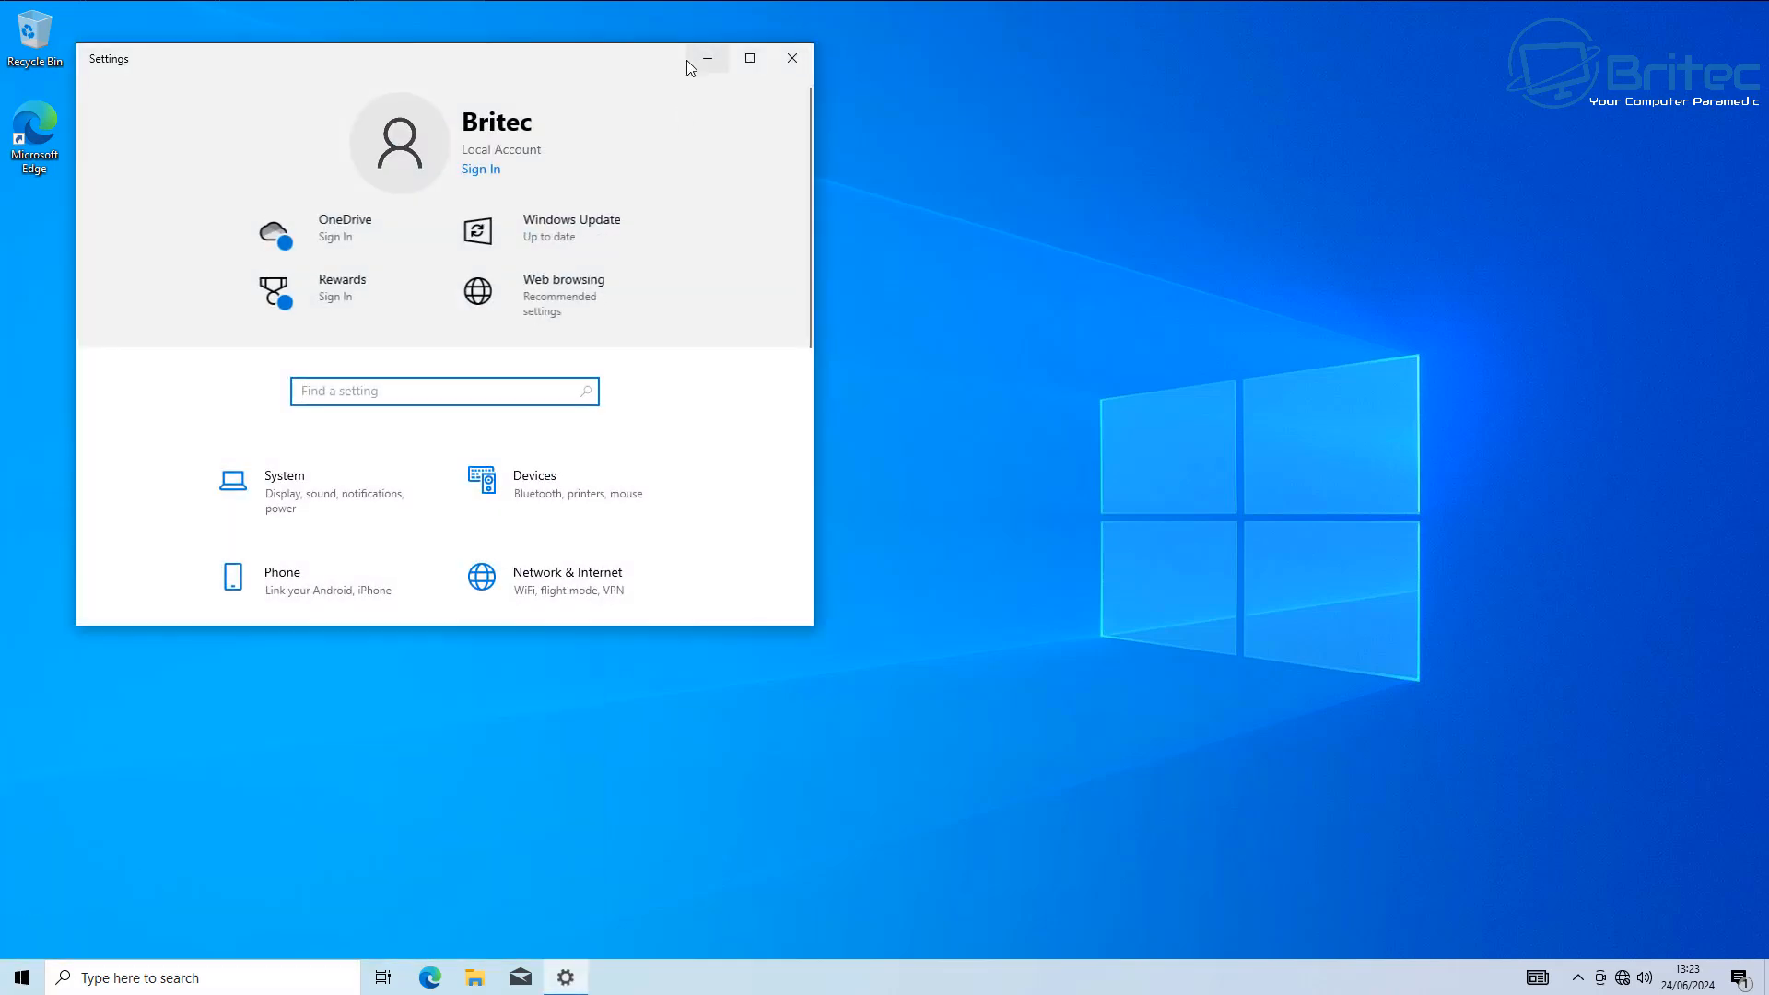
pyautogui.click(750, 58)
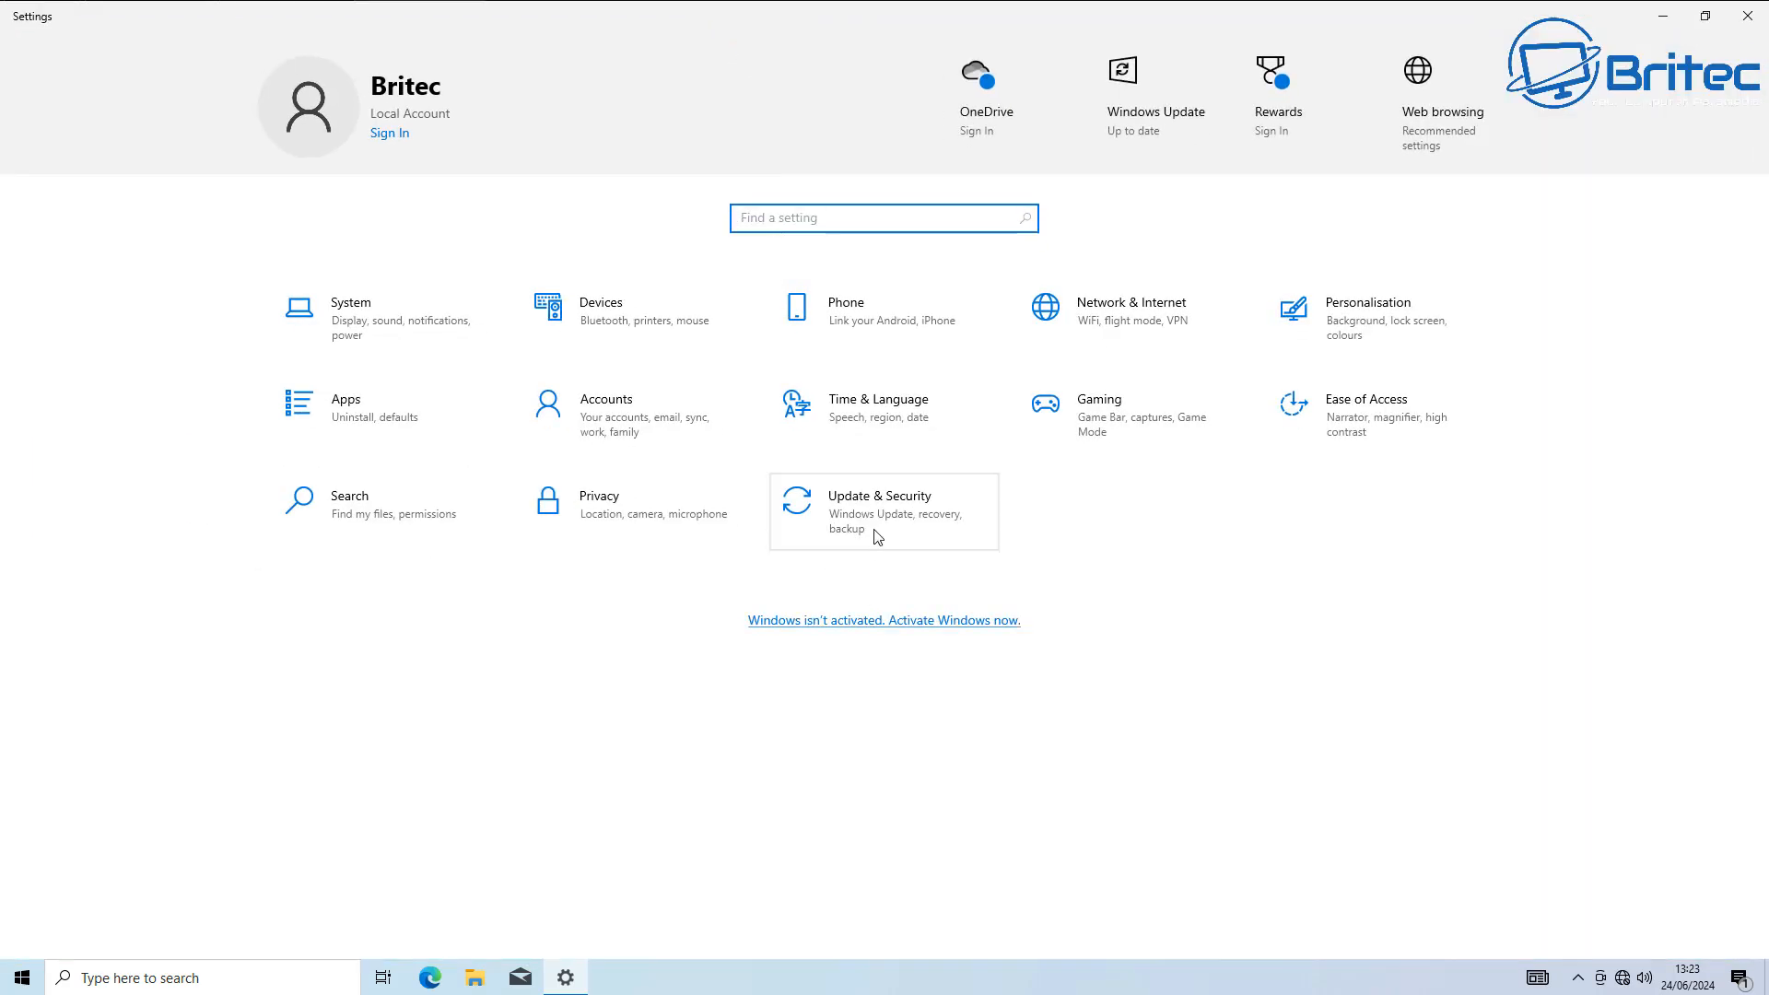
pyautogui.click(878, 537)
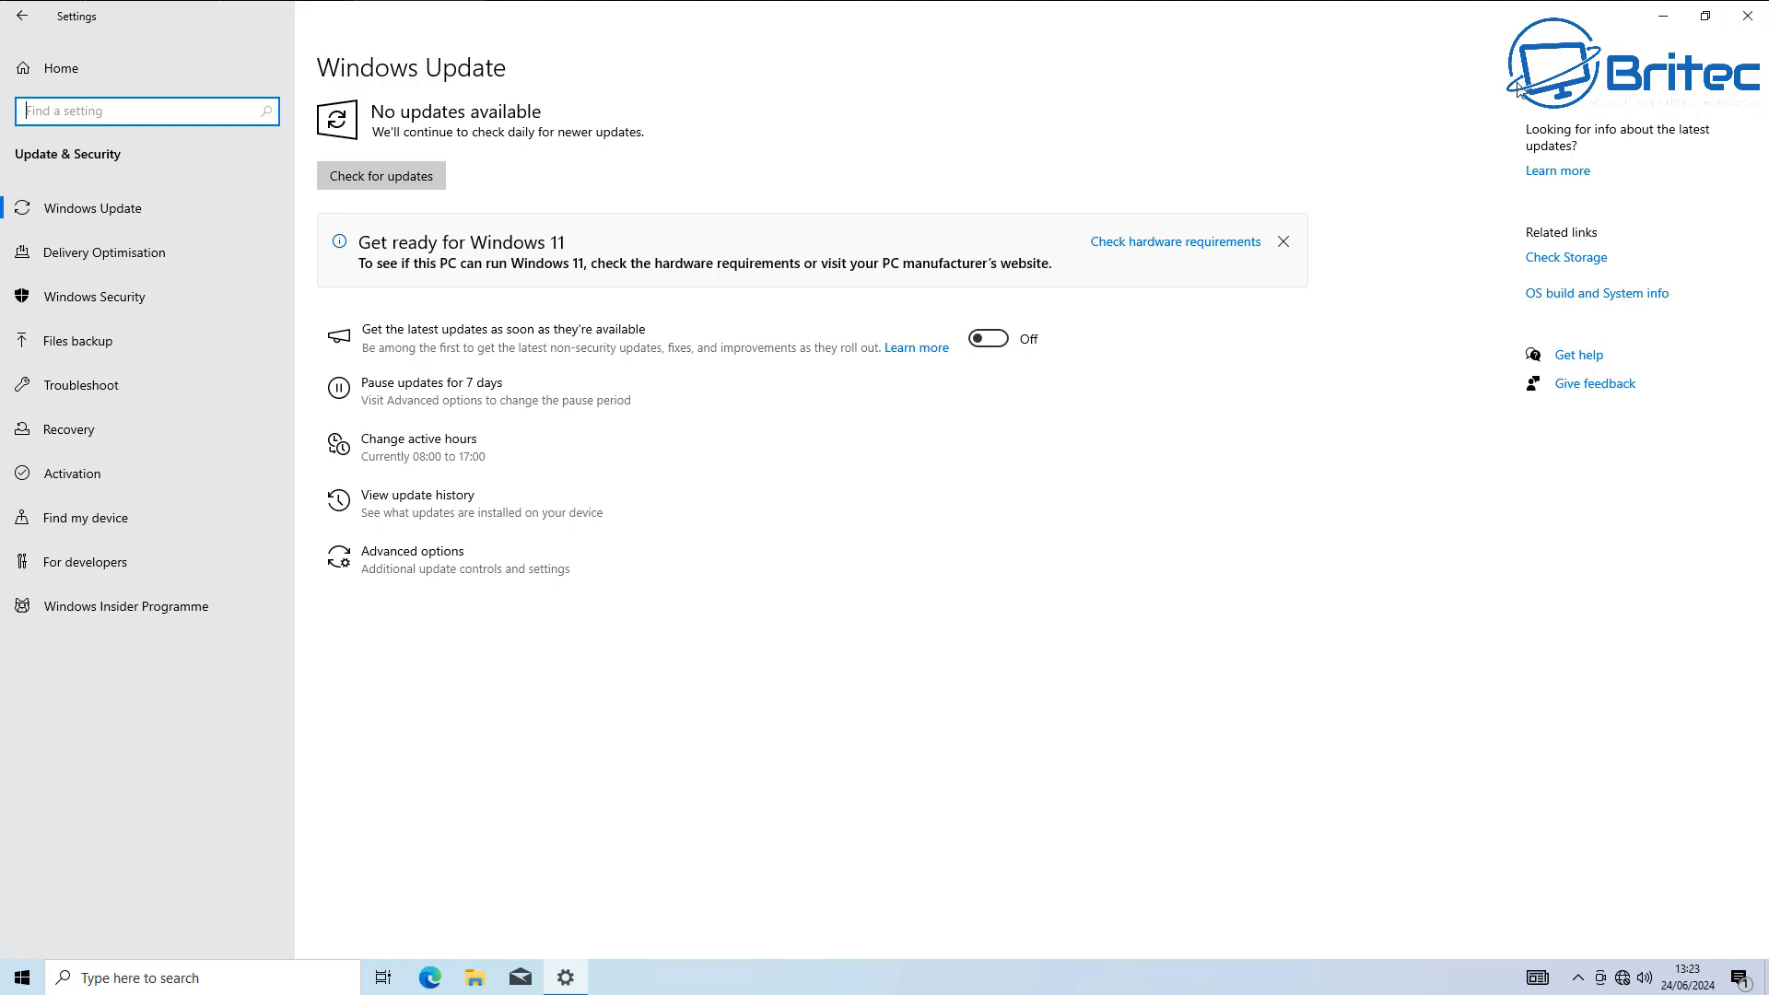
# Check the Windows edition and version on the System About page and close Settings.
pyautogui.click(18, 15)
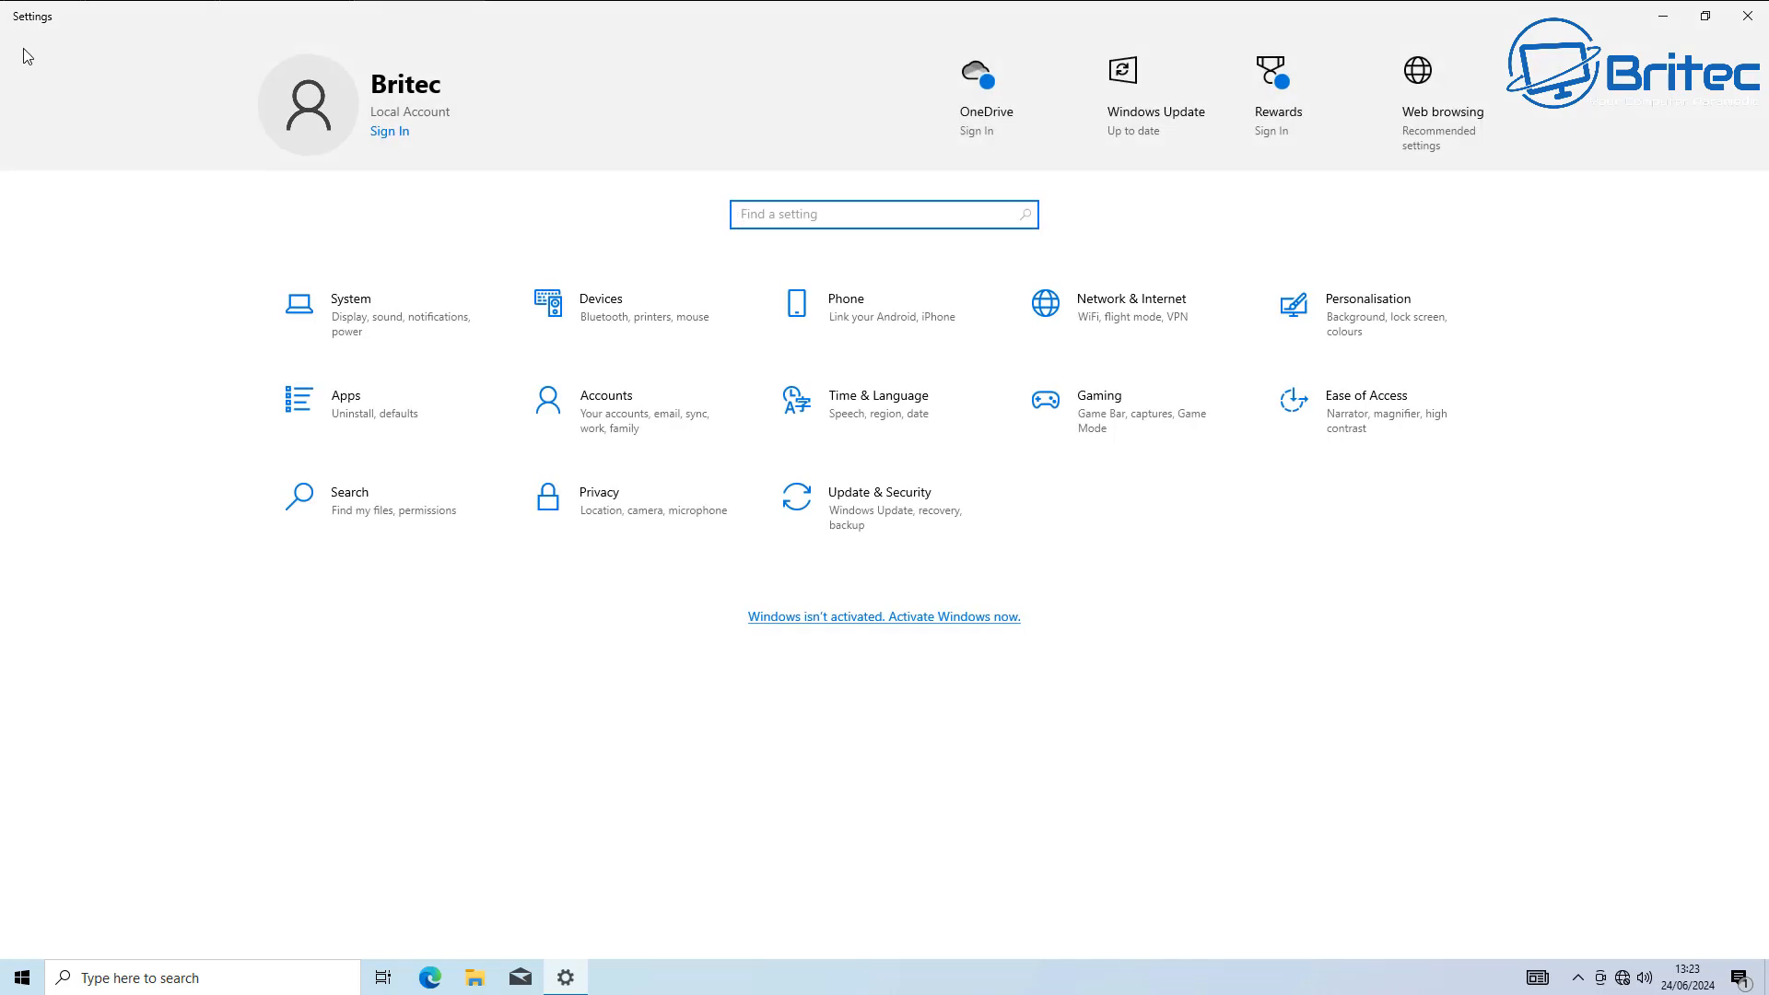
pyautogui.click(417, 343)
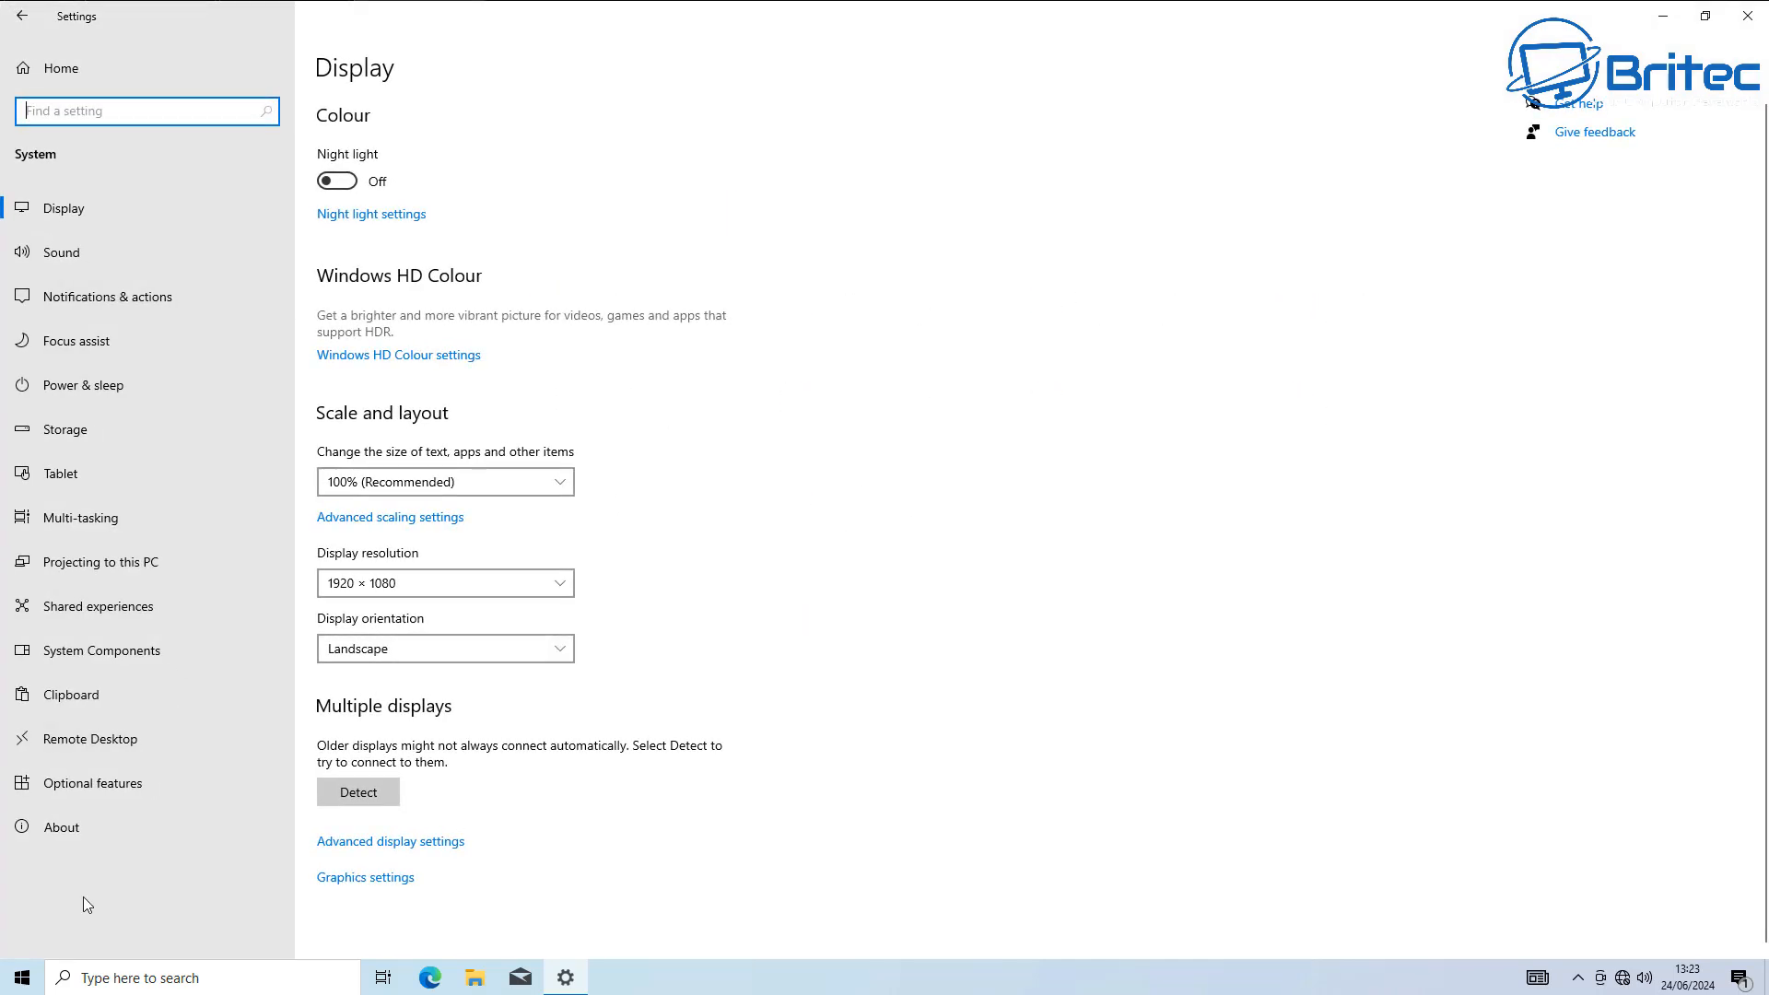
pyautogui.click(117, 833)
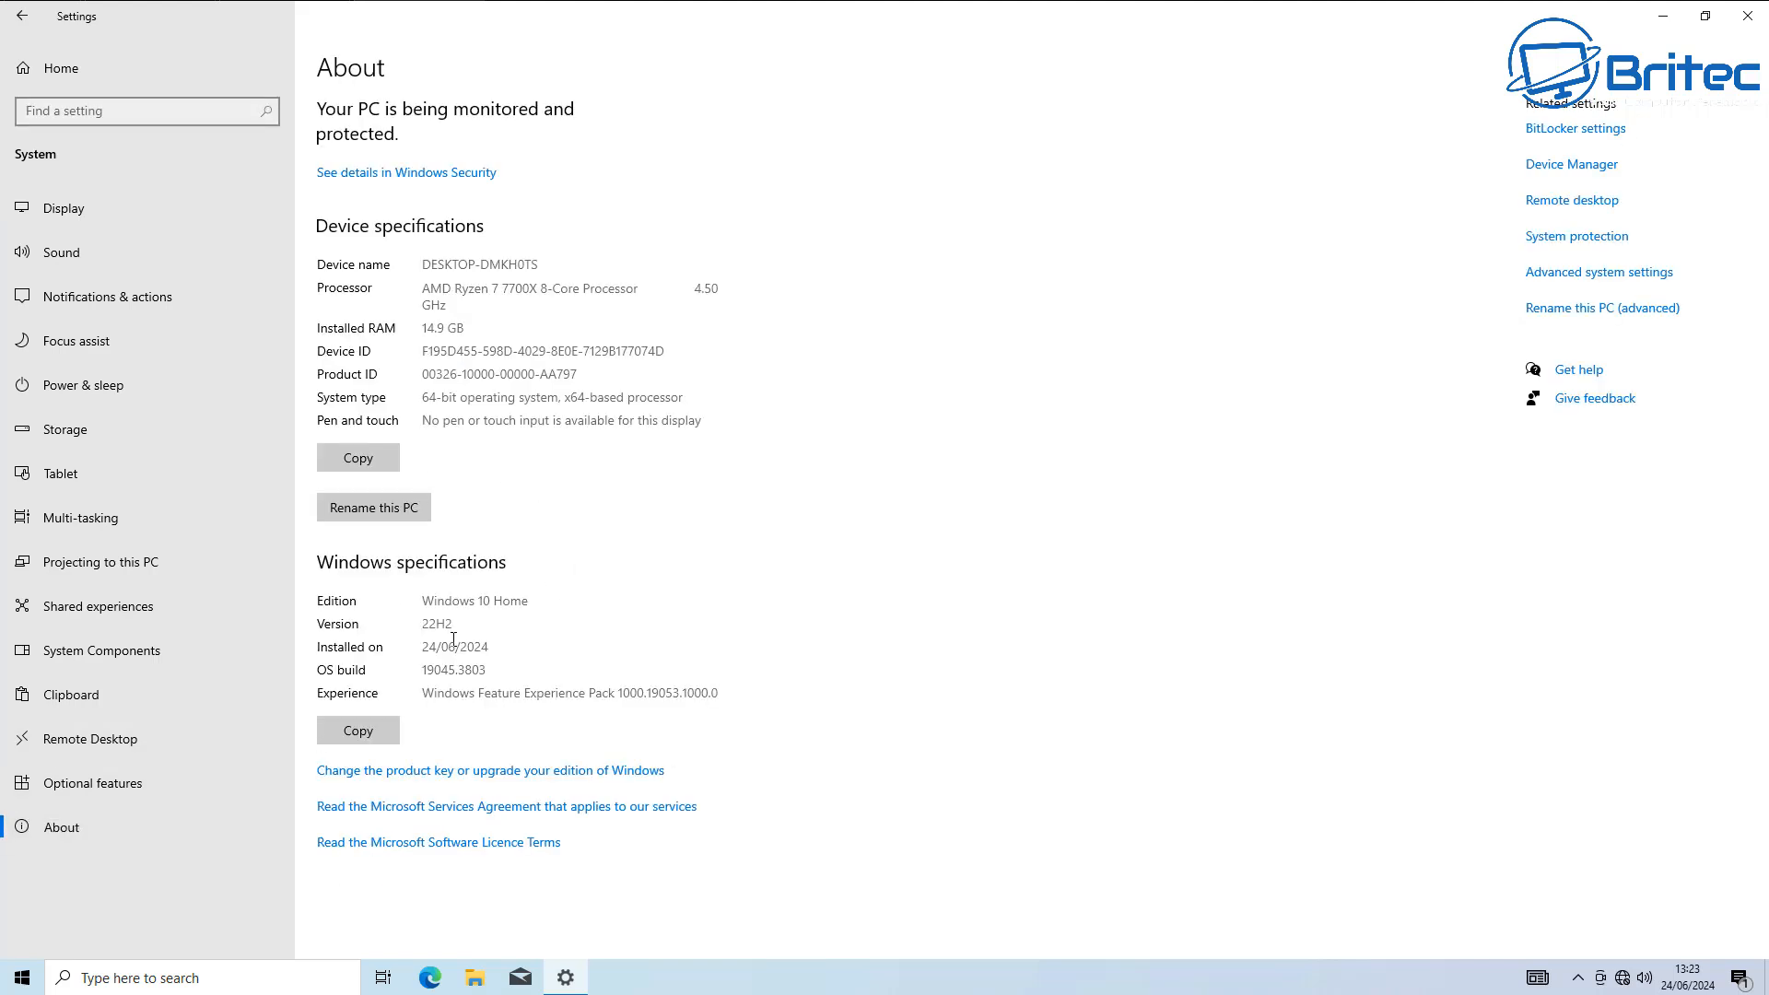
pyautogui.moveTo(459, 624); pyautogui.dragTo(390, 623)
pyautogui.moveTo(530, 600); pyautogui.dragTo(395, 601)
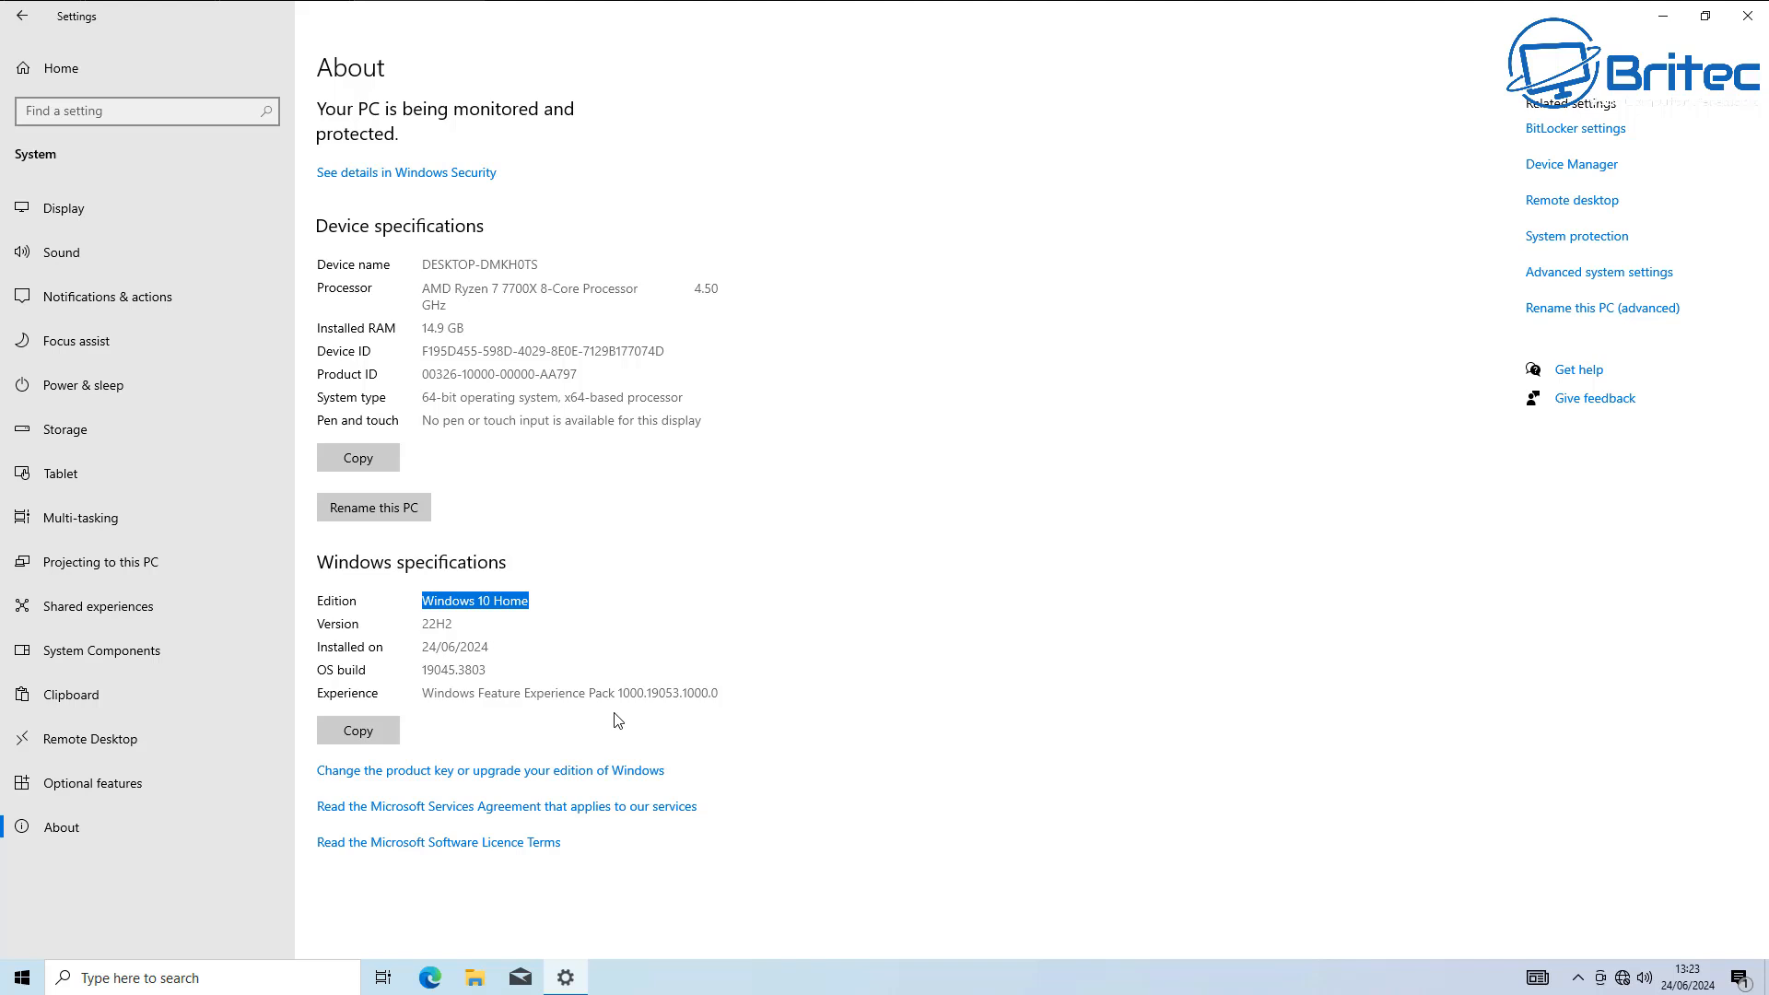
pyautogui.click(698, 620)
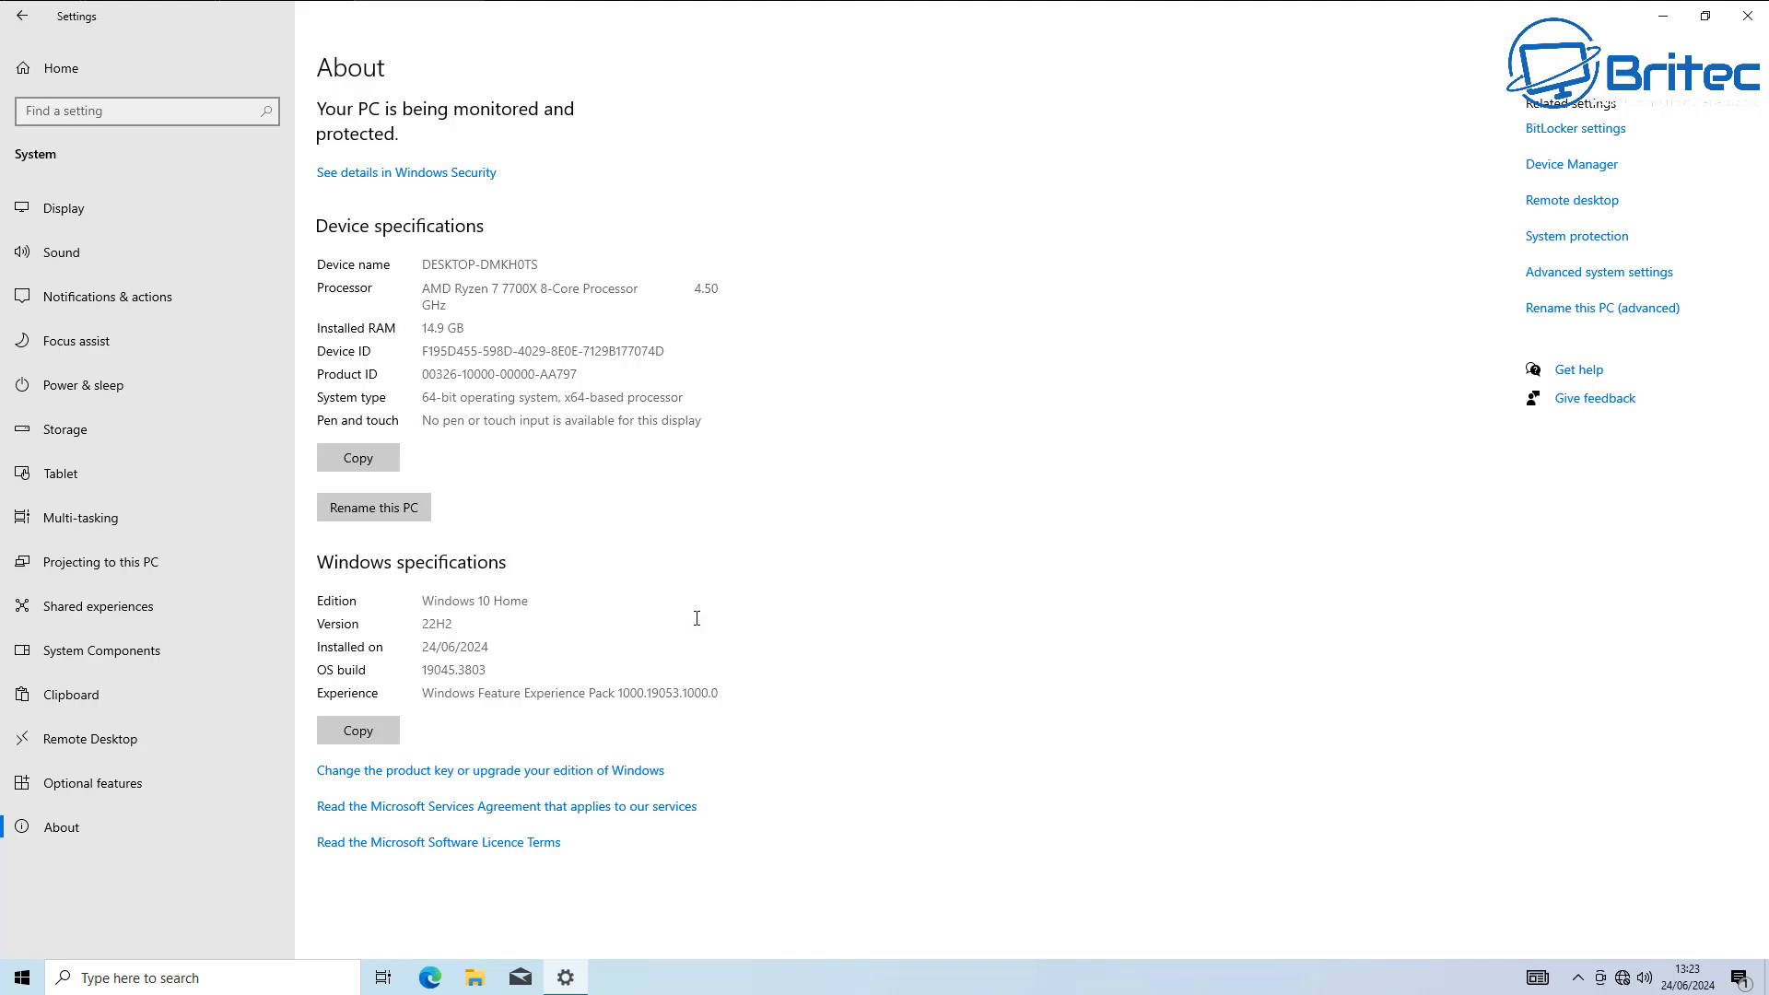
pyautogui.click(1749, 18)
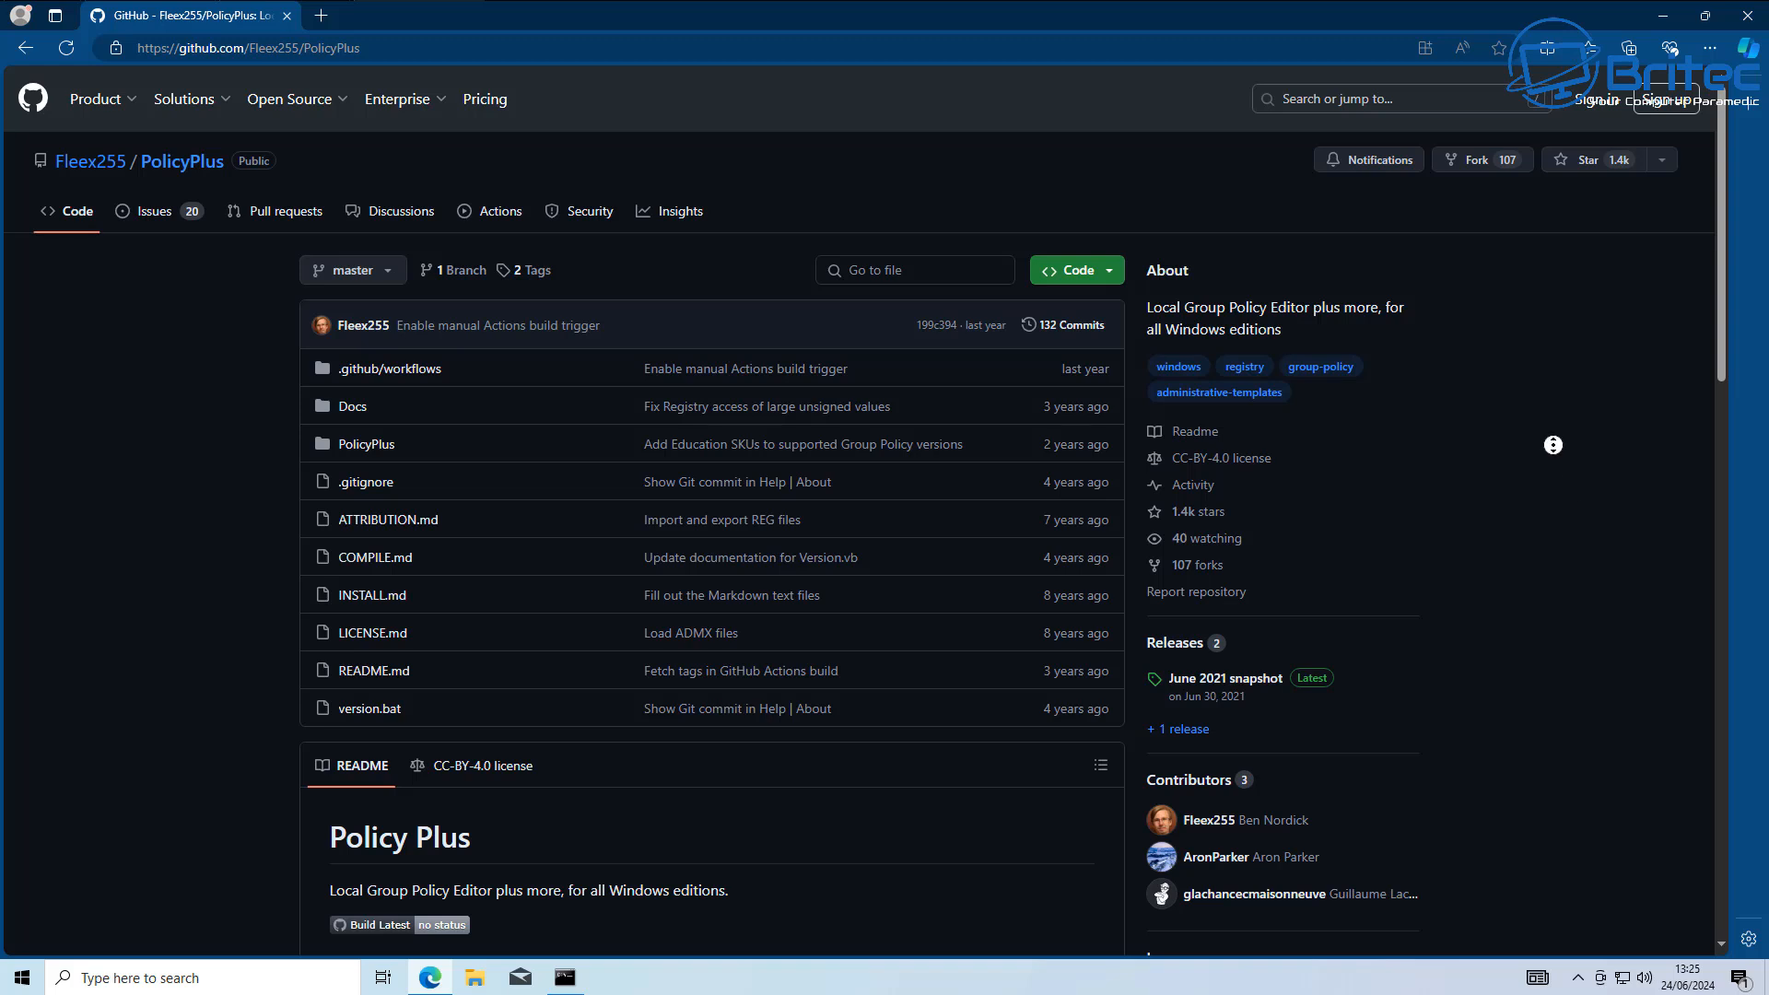
# Download PolicyPlus.exe from the June 2021 snapshot release on the PolicyPlus GitHub page and run it, allowing it to make changes to the device.
pyautogui.scroll(-2, 1553, 445)
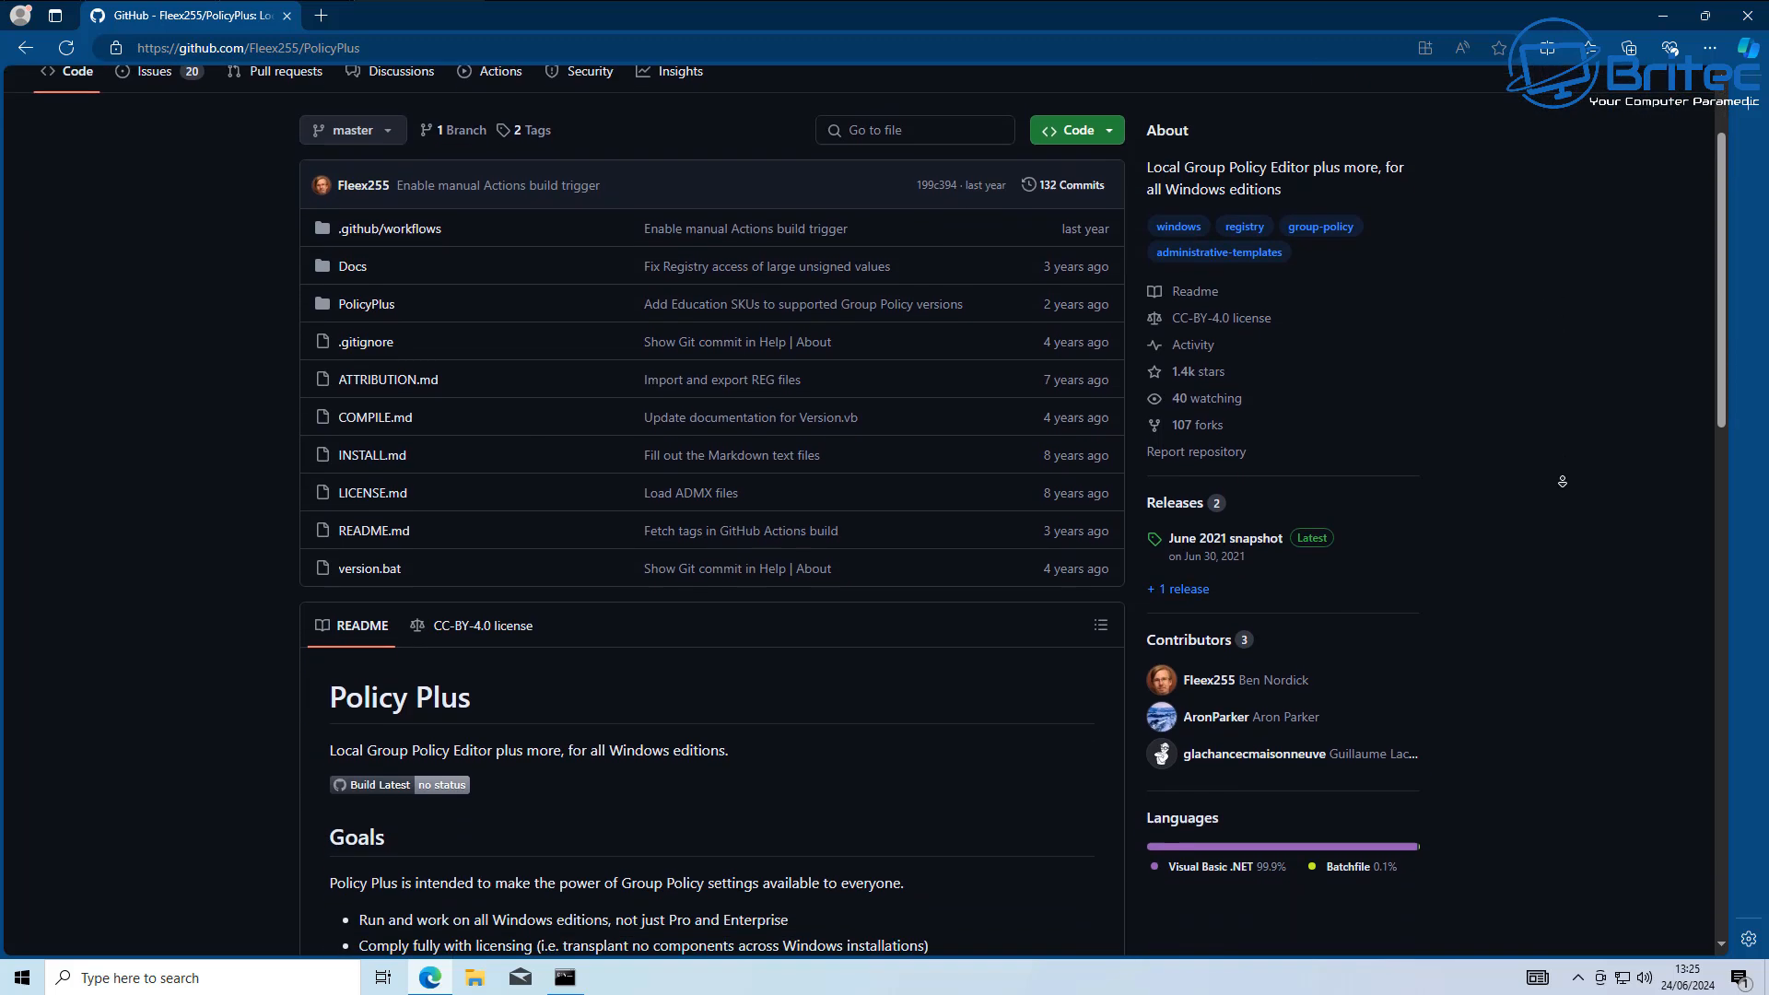
pyautogui.scroll(-2, 1563, 481)
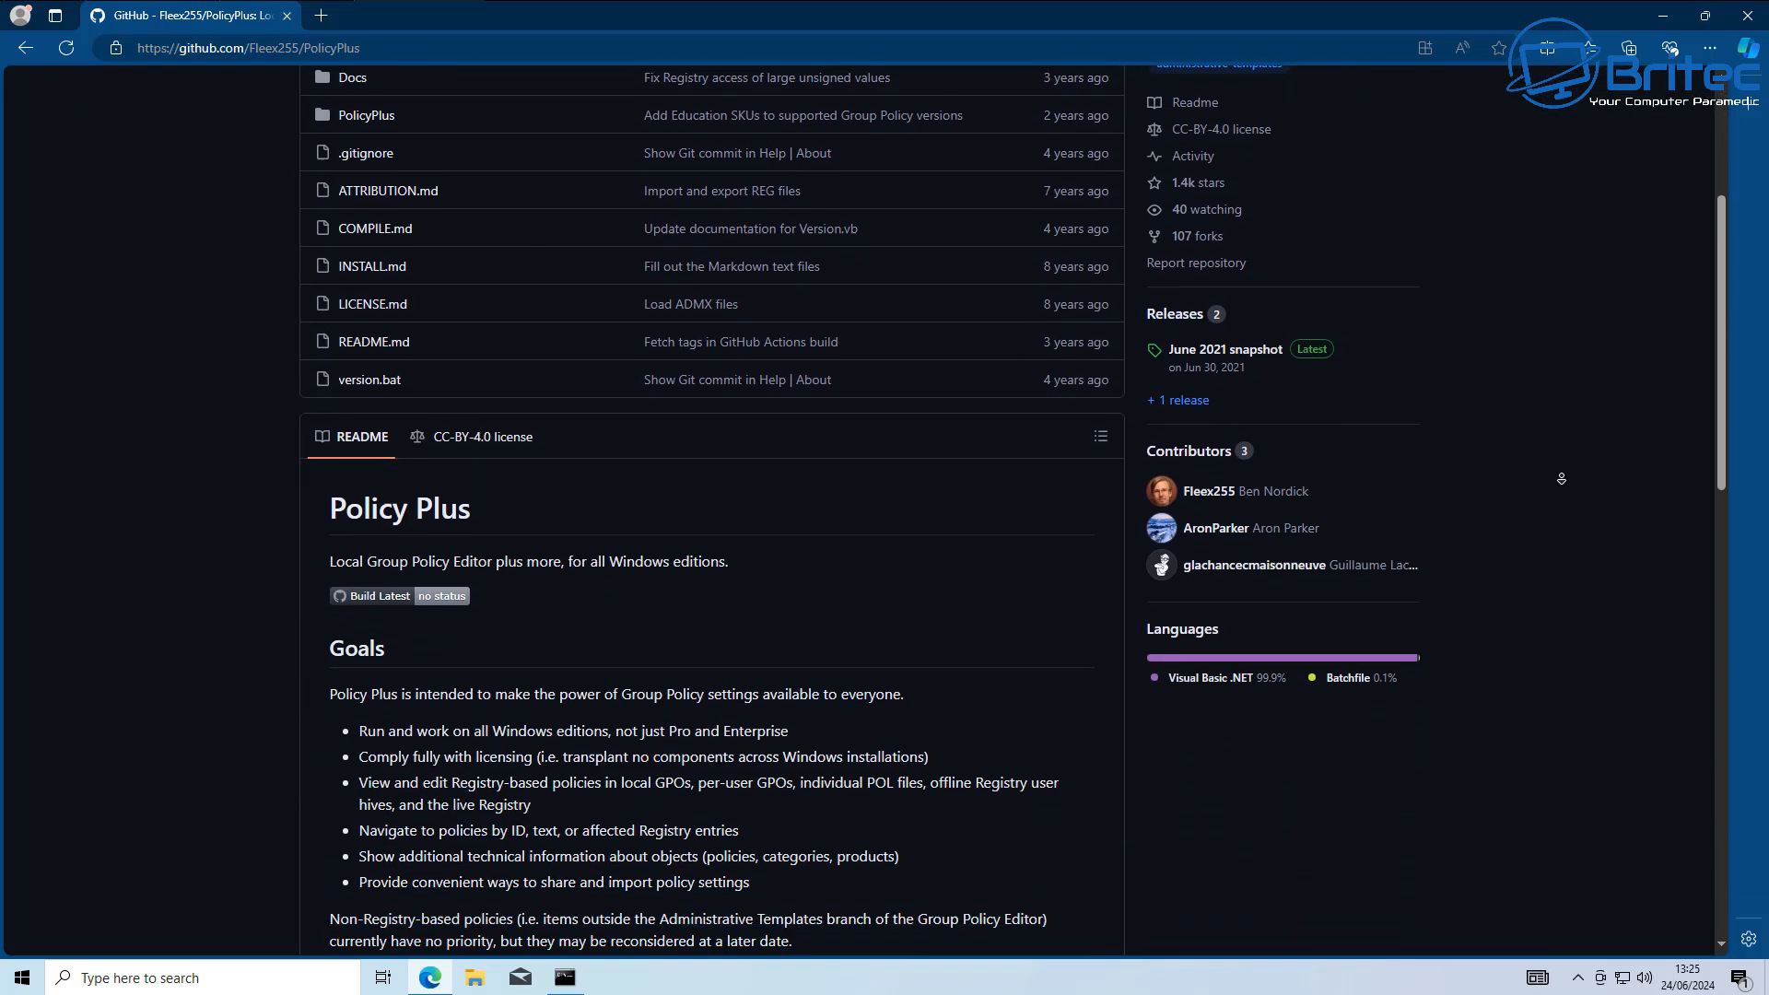
pyautogui.scroll(-2, 1562, 478)
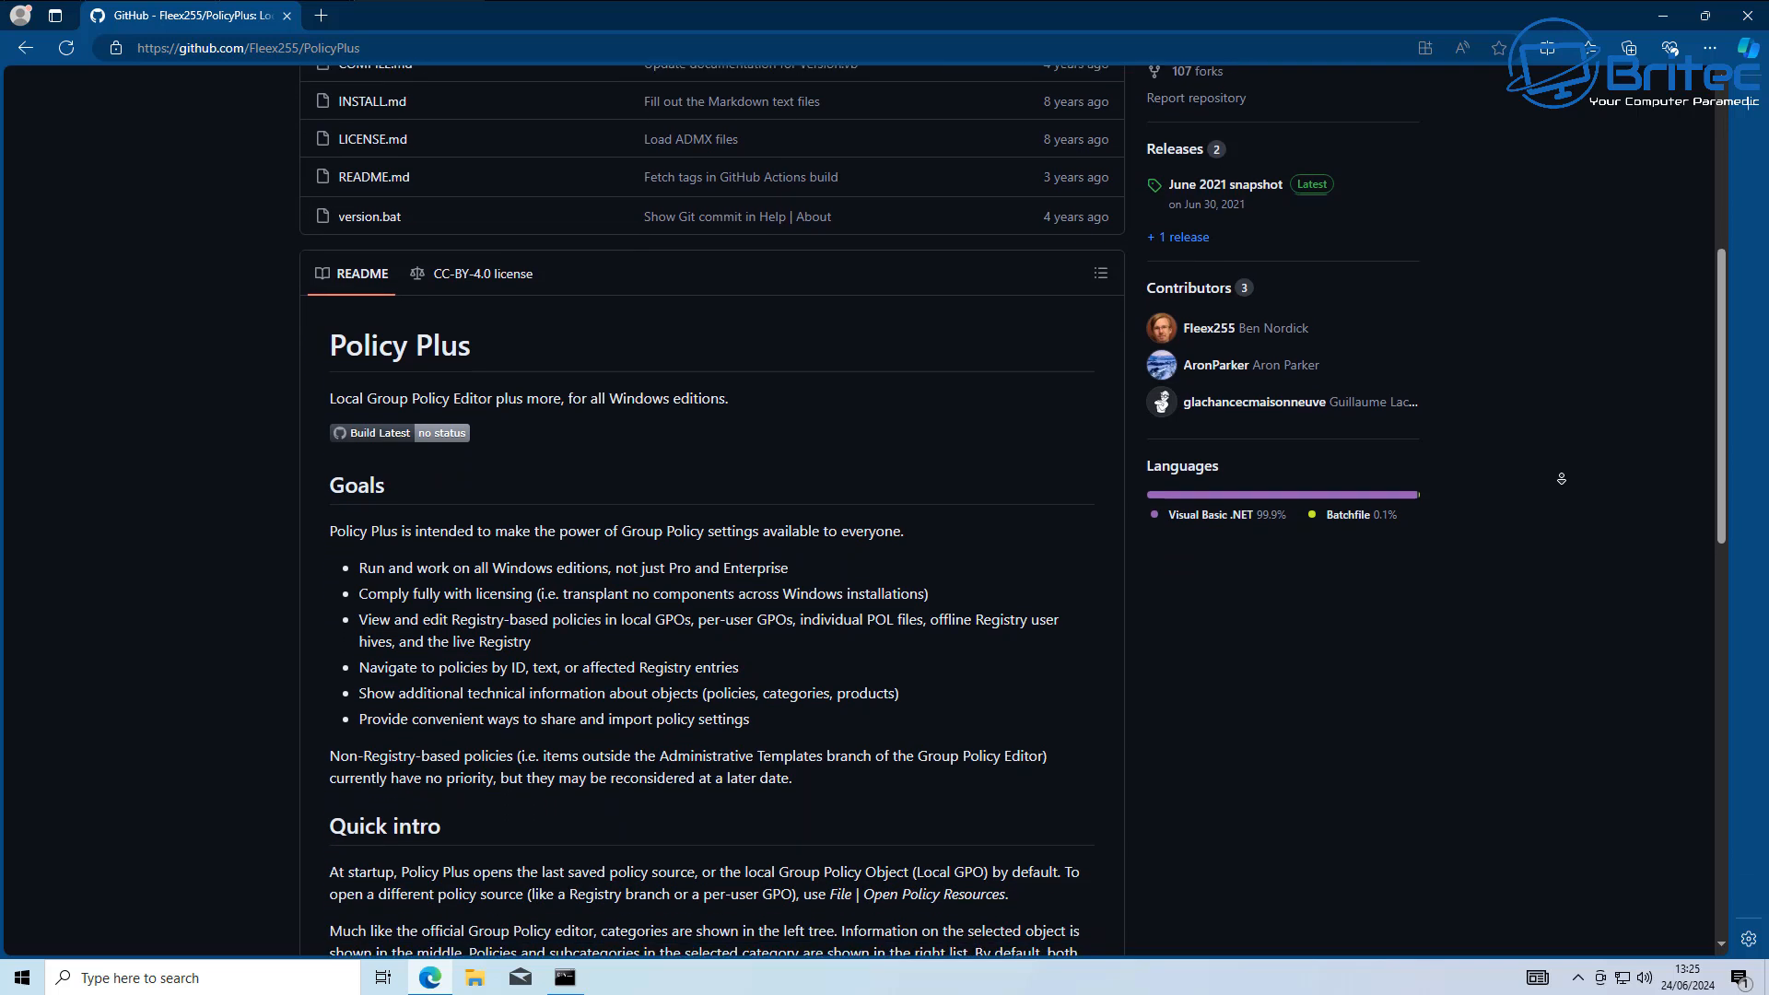
pyautogui.scroll(-2, 1561, 479)
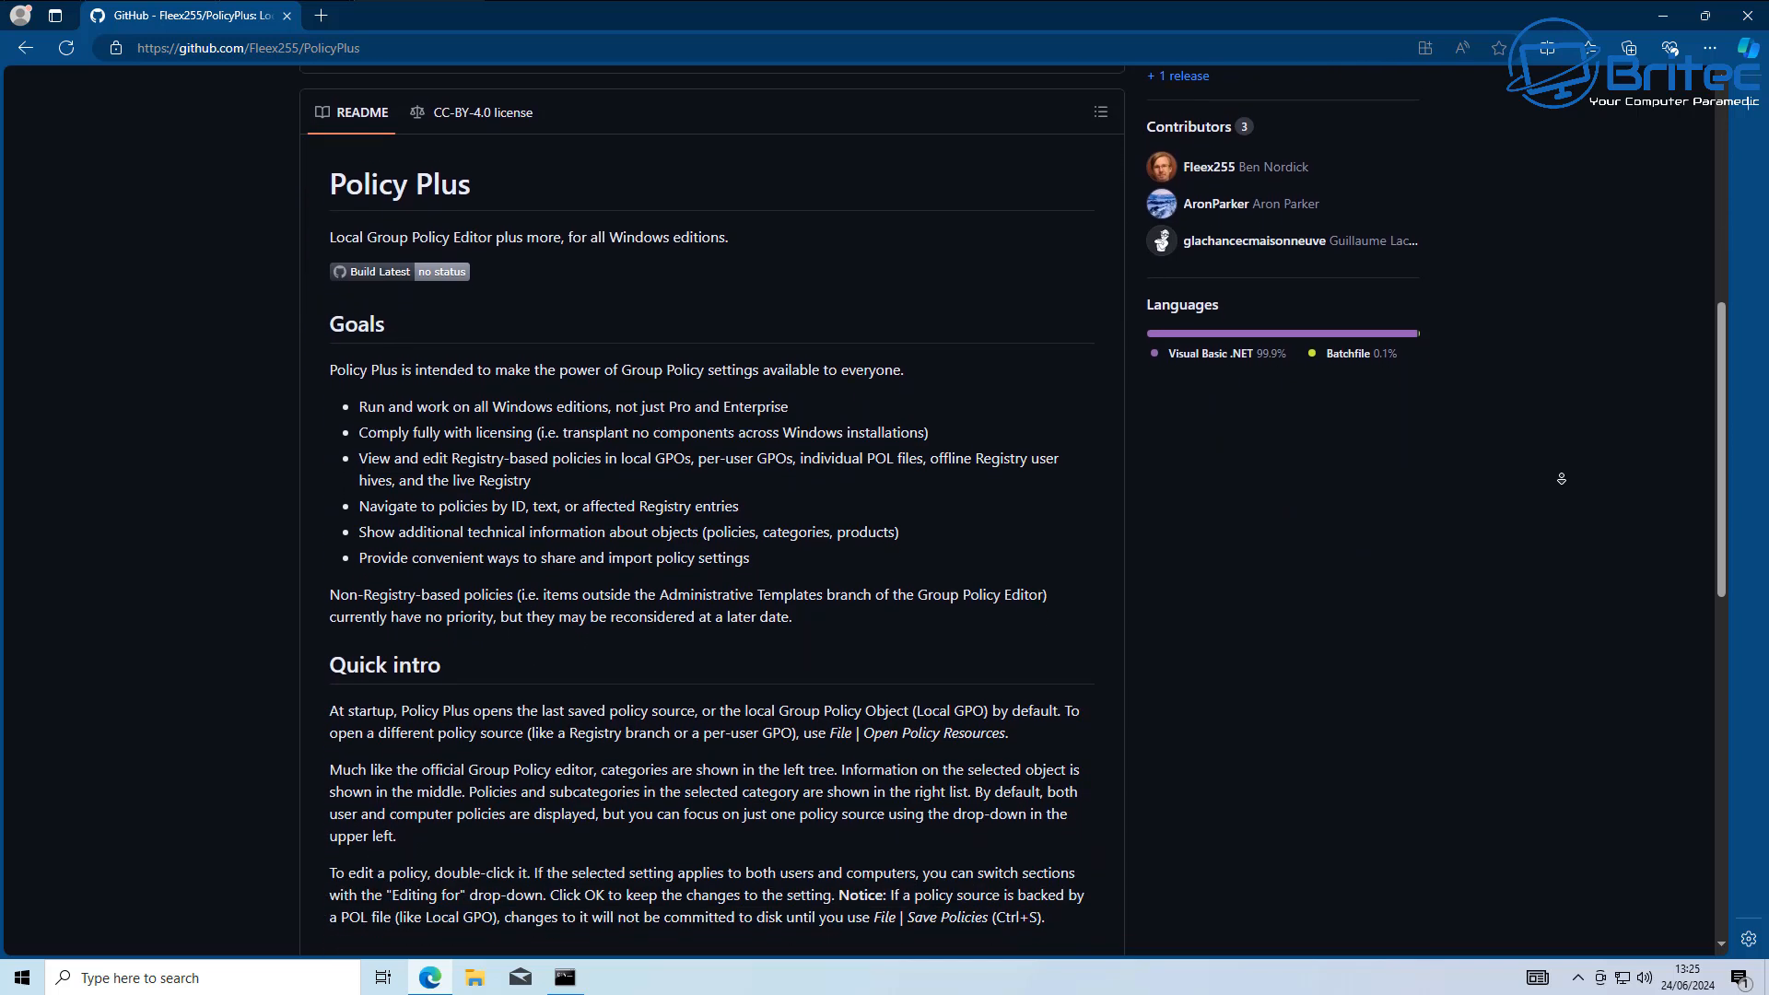
pyautogui.scroll(-1, 1562, 479)
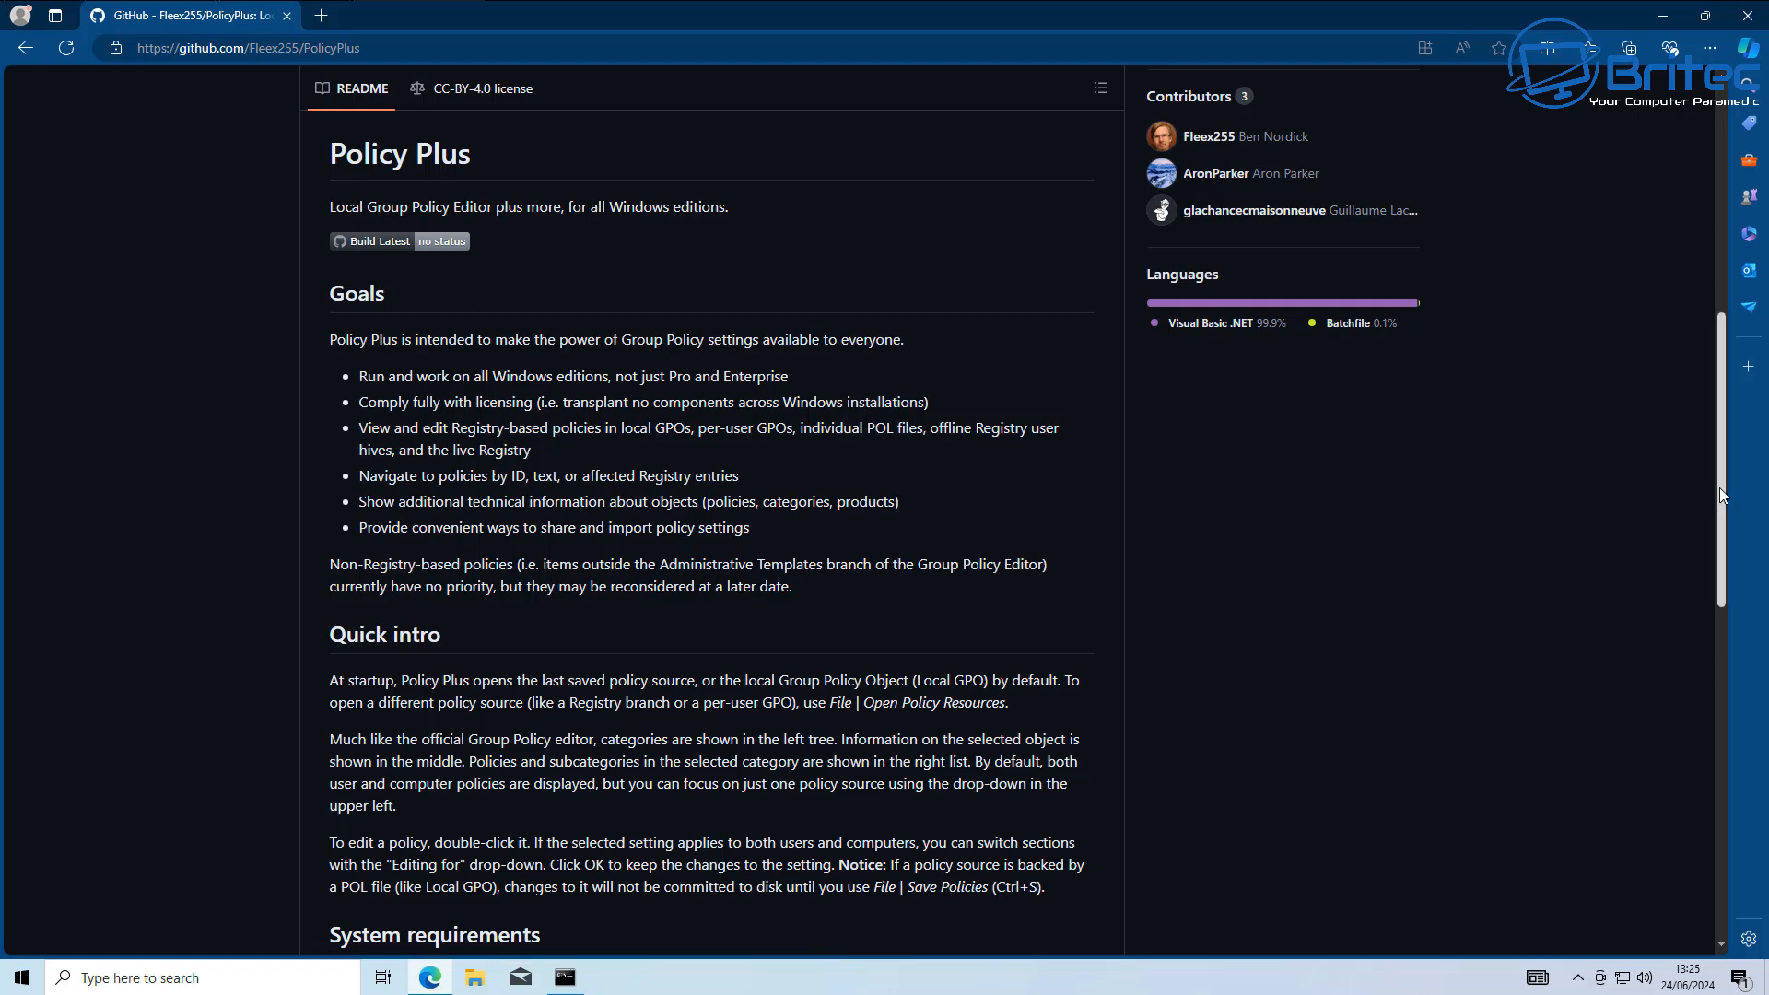
pyautogui.moveTo(1720, 489); pyautogui.dragTo(1751, 247)
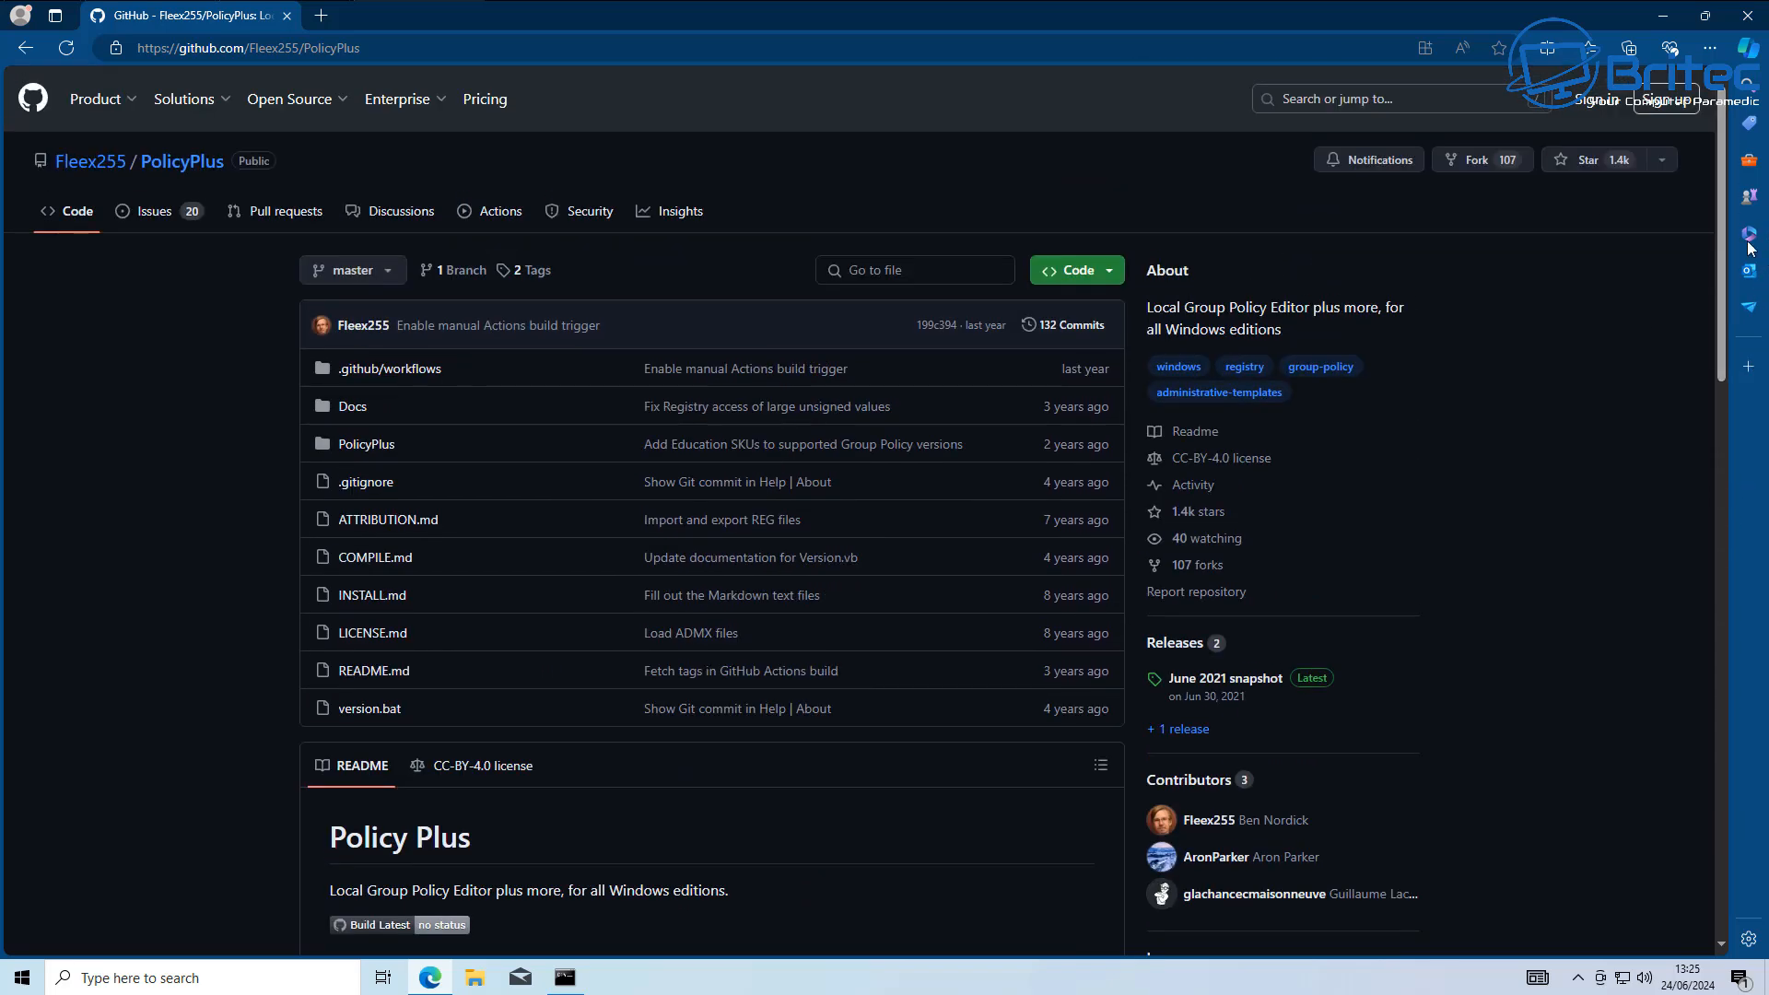
pyautogui.click(1315, 679)
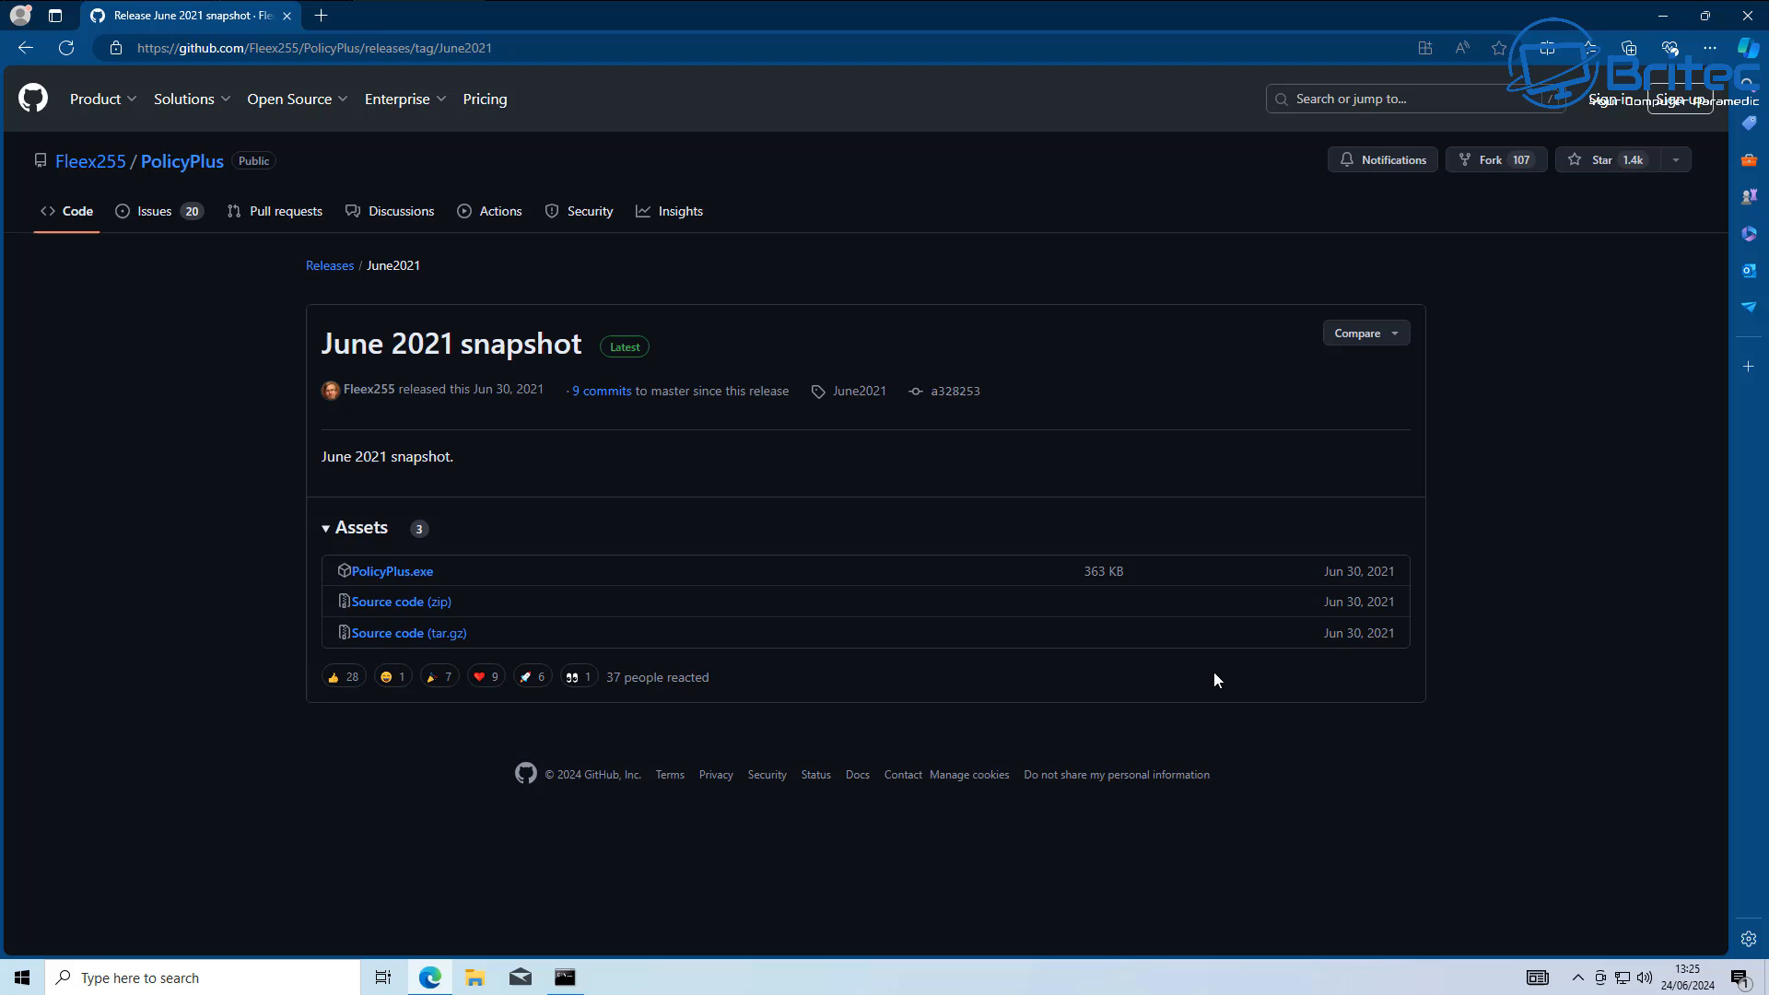
pyautogui.click(367, 573)
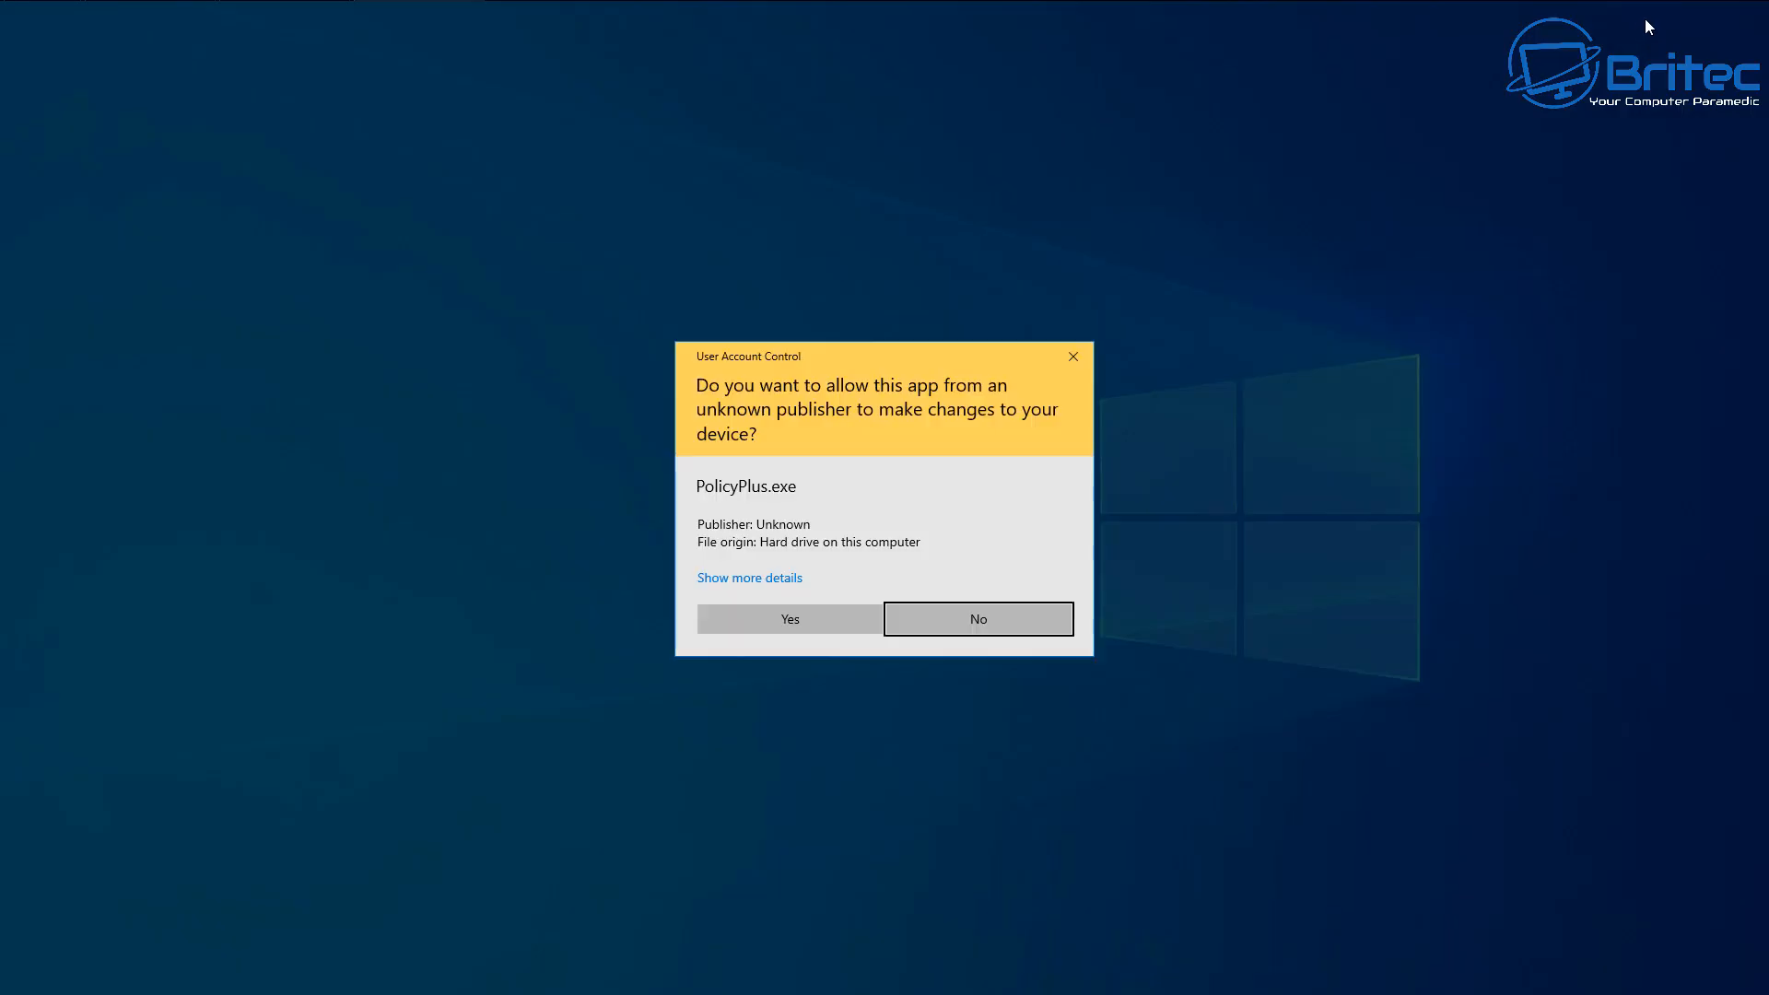
pyautogui.click(804, 625)
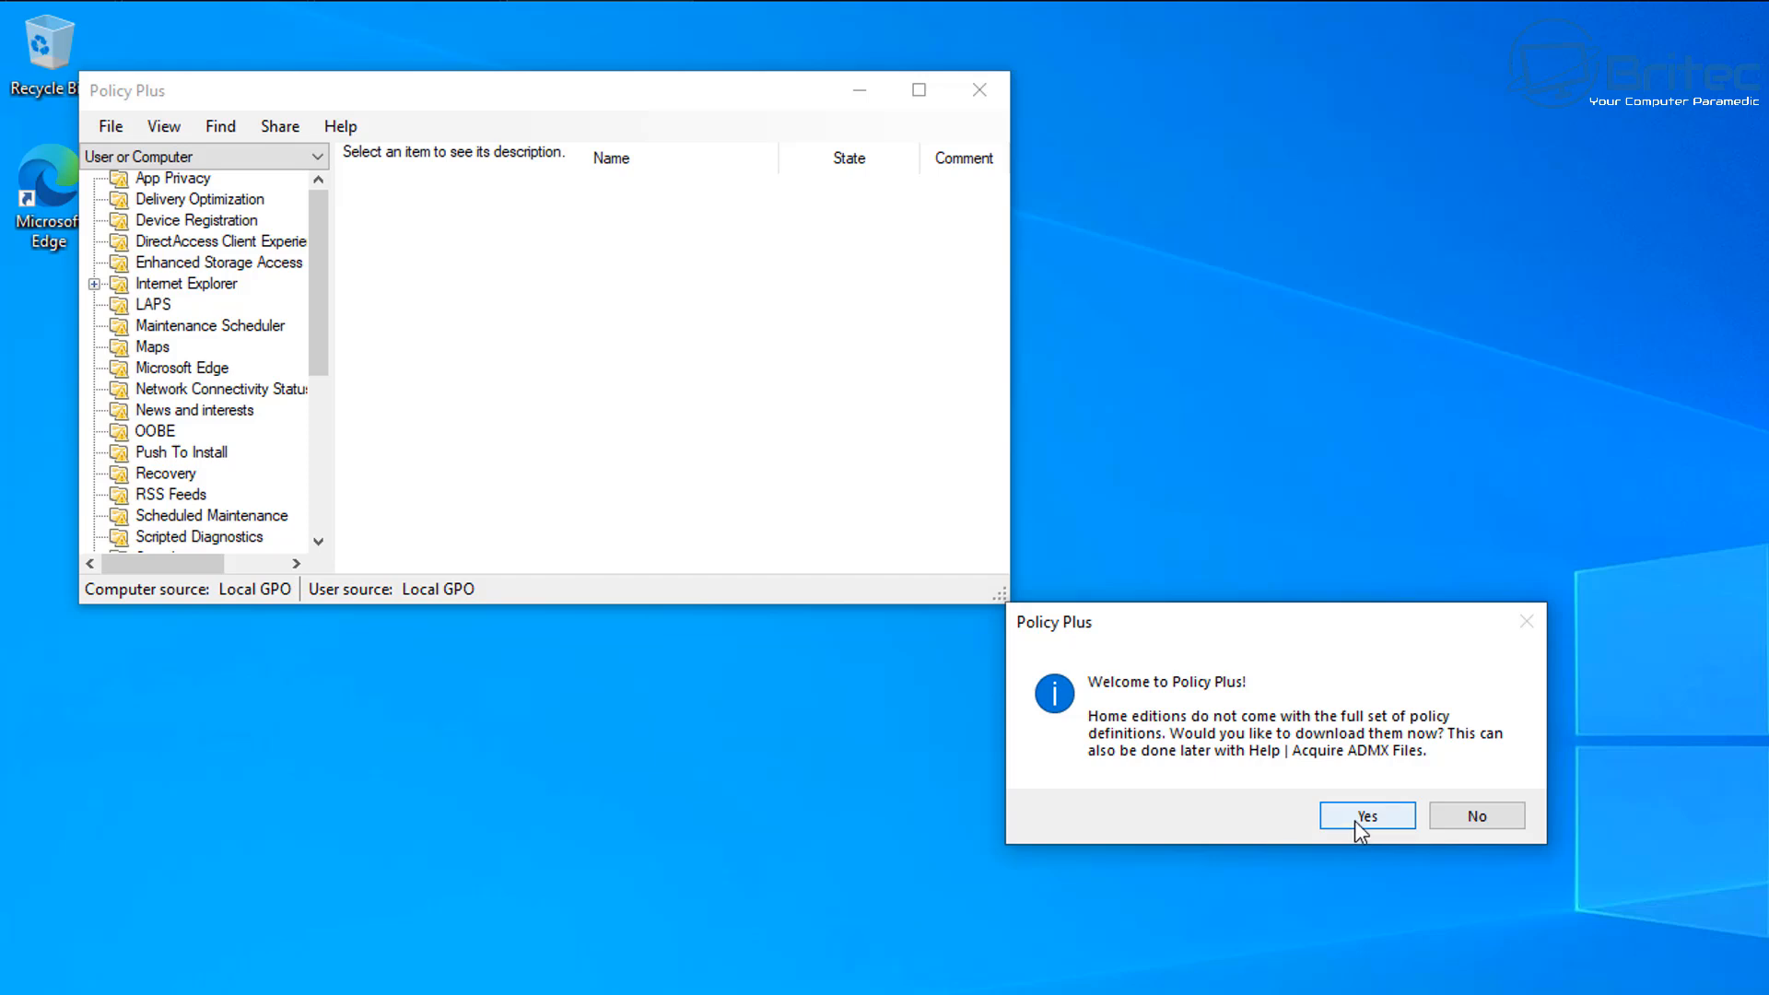
# Download the full set of ADMX policy definitions to C:\Windows\PolicyDefinitions, load them and maximise the Policy Plus window.
pyautogui.click(1355, 819)
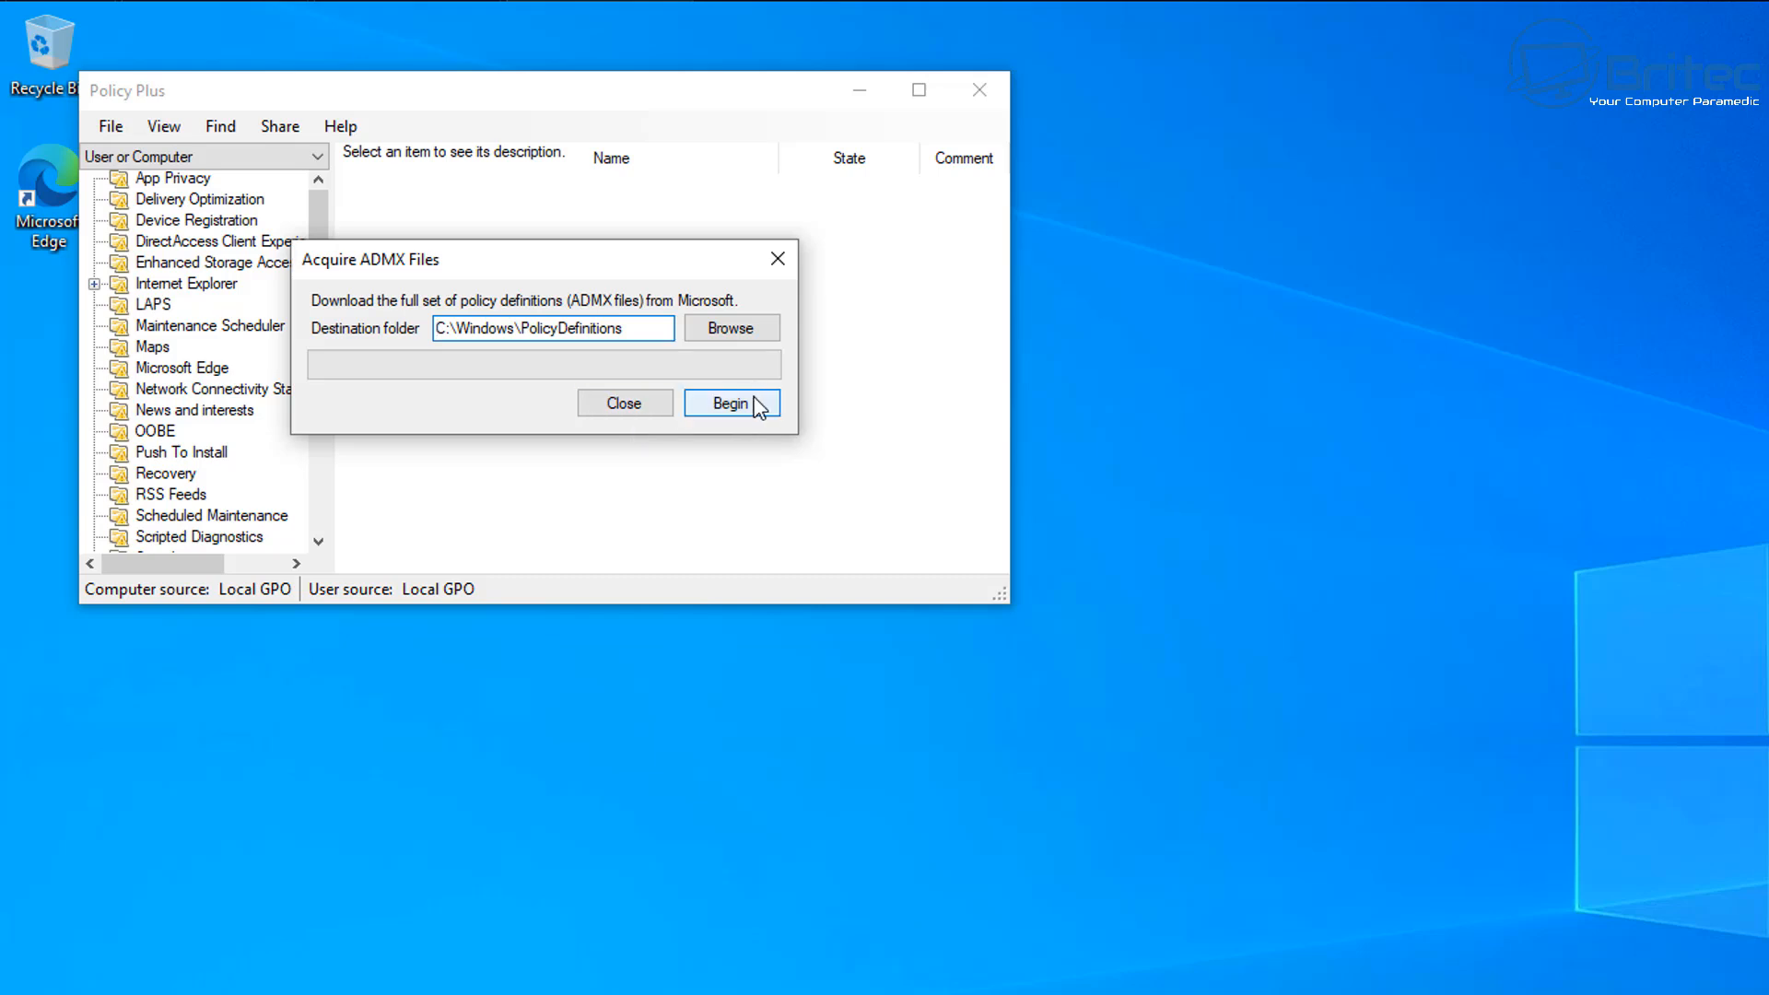
pyautogui.click(759, 409)
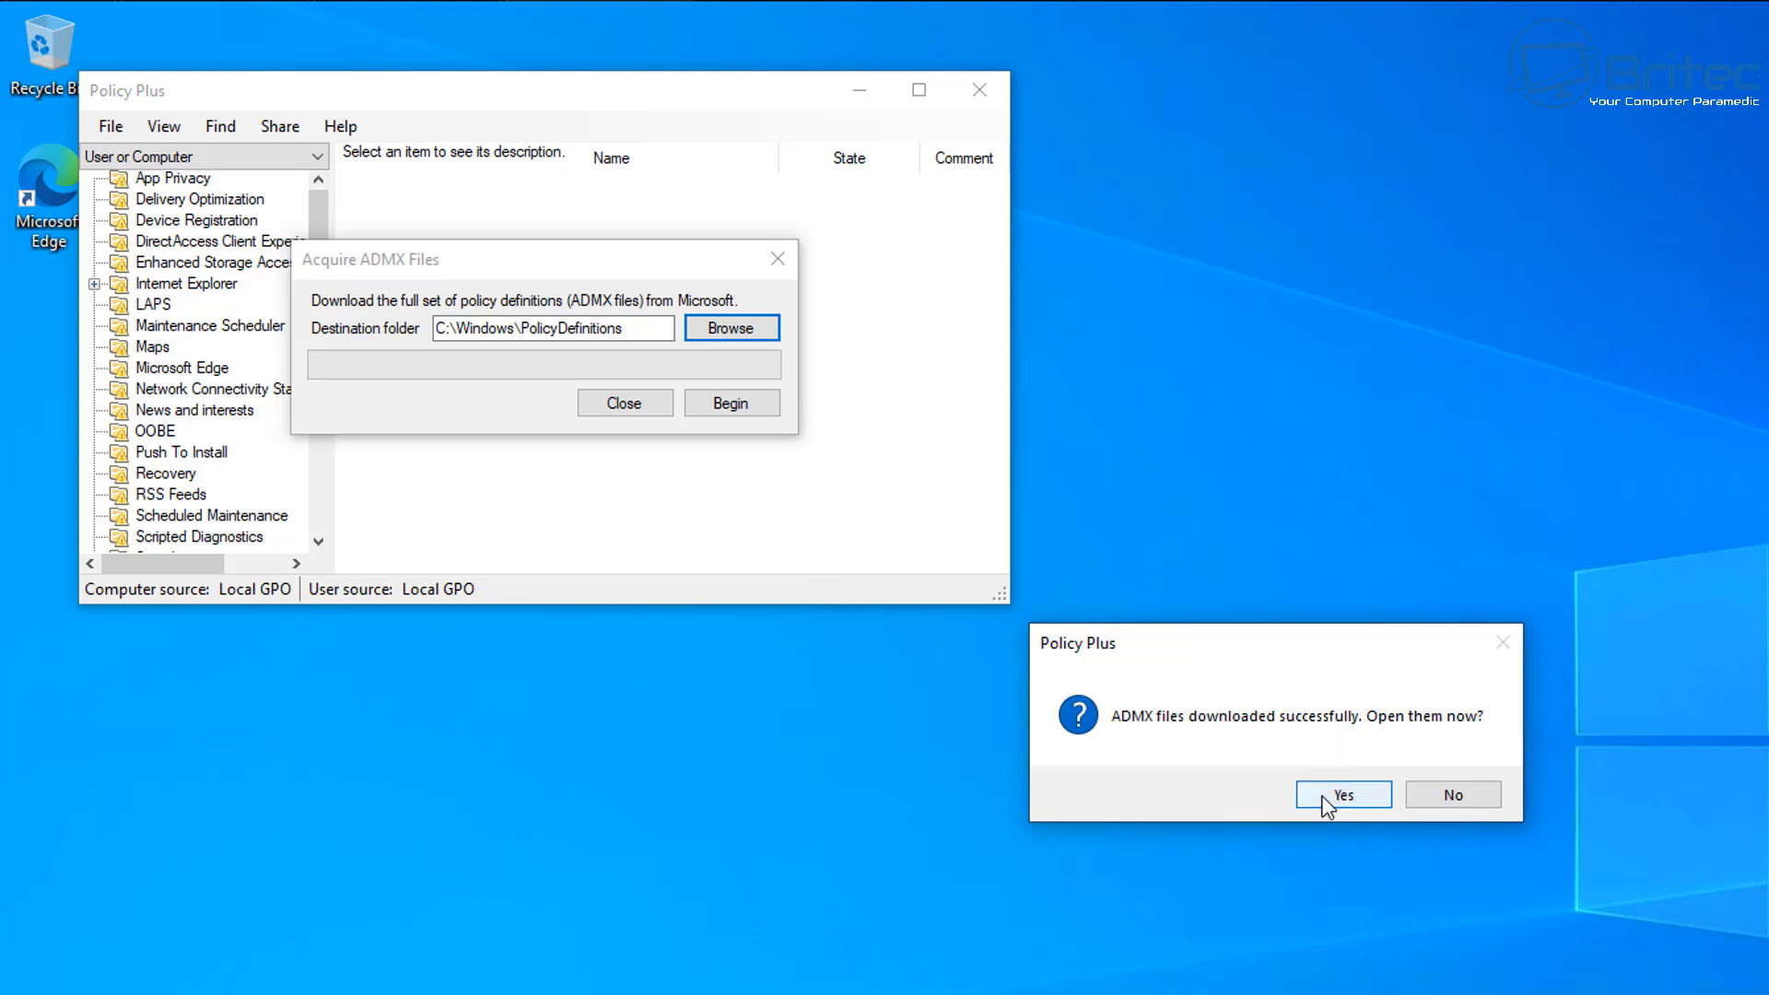
pyautogui.click(1343, 796)
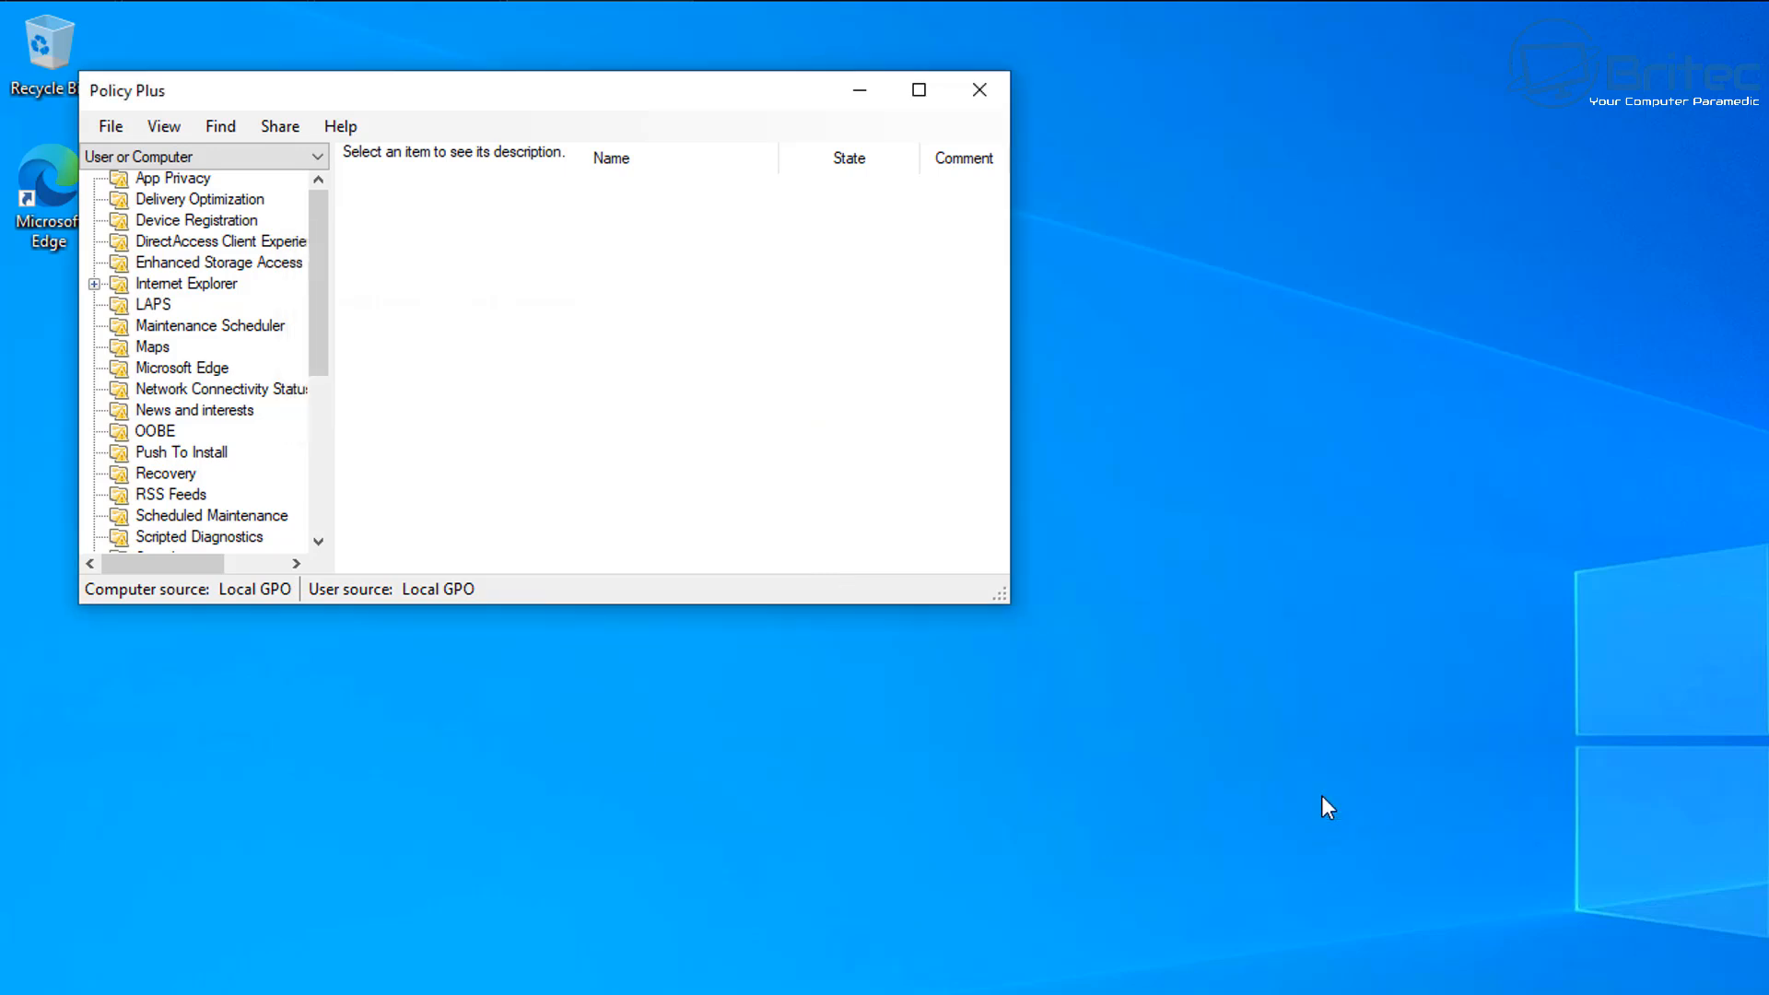
pyautogui.click(917, 95)
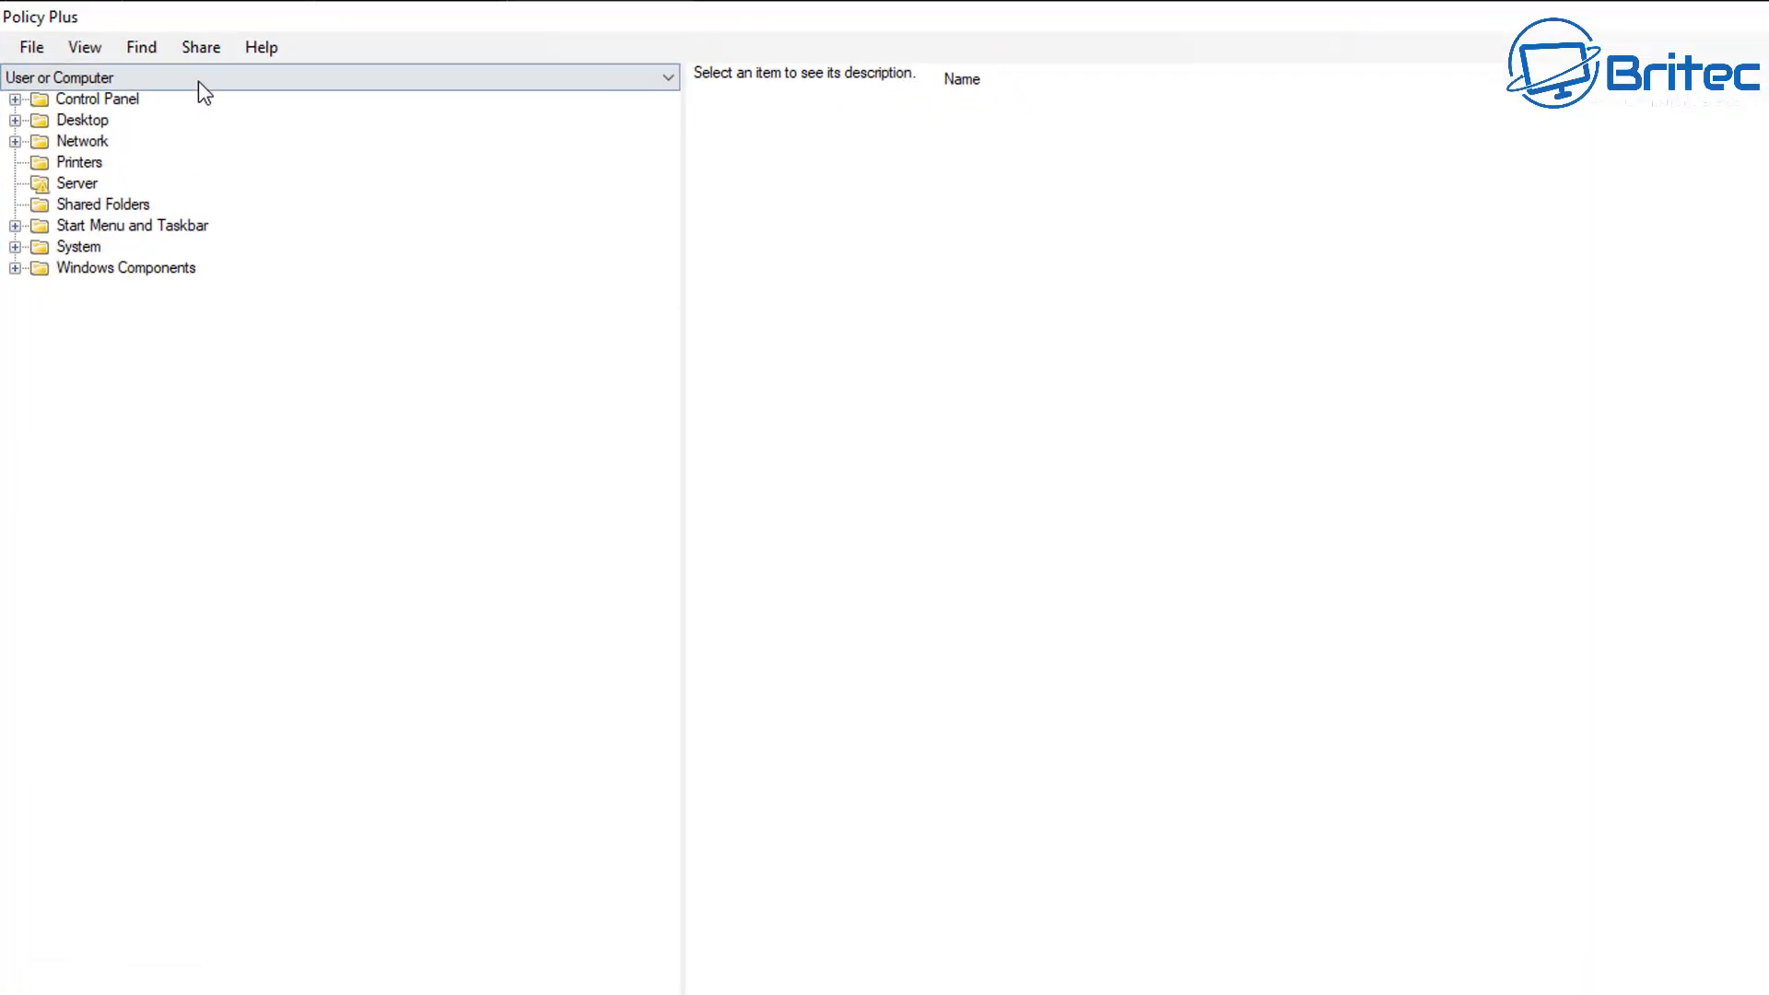
# Open the Windows Update for Business category inside Windows Components > Windows Update.
pyautogui.click(102, 74)
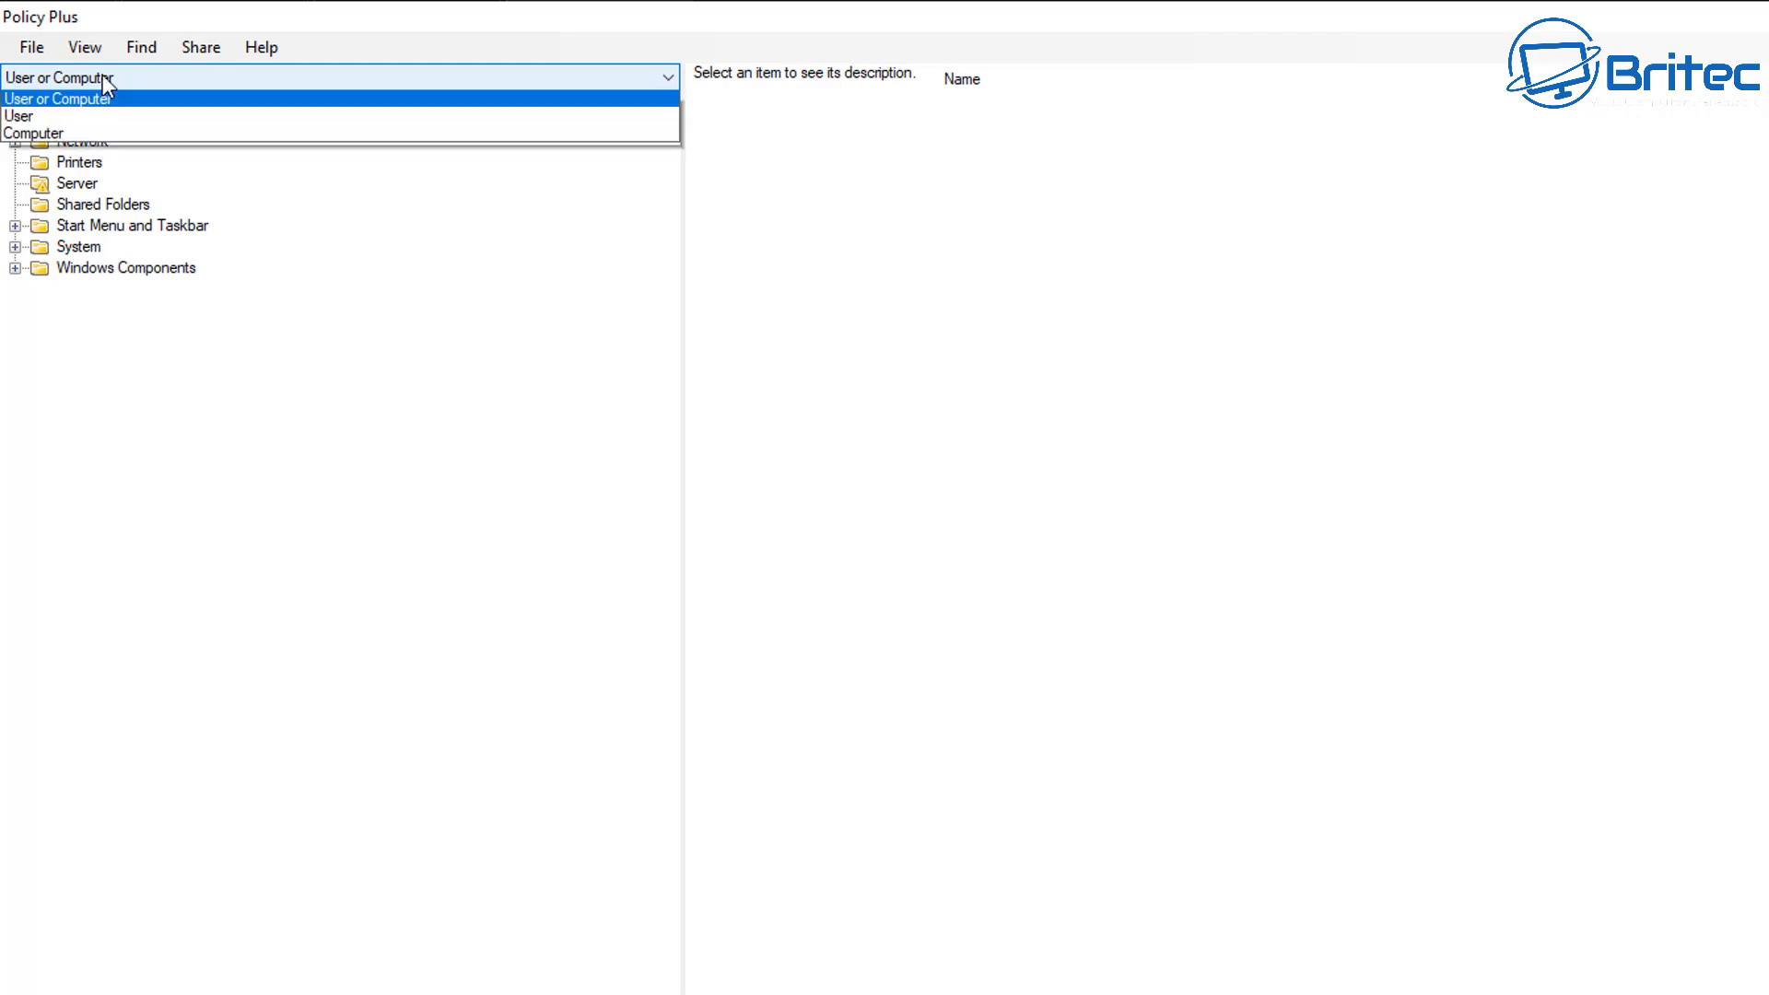
pyautogui.click(102, 77)
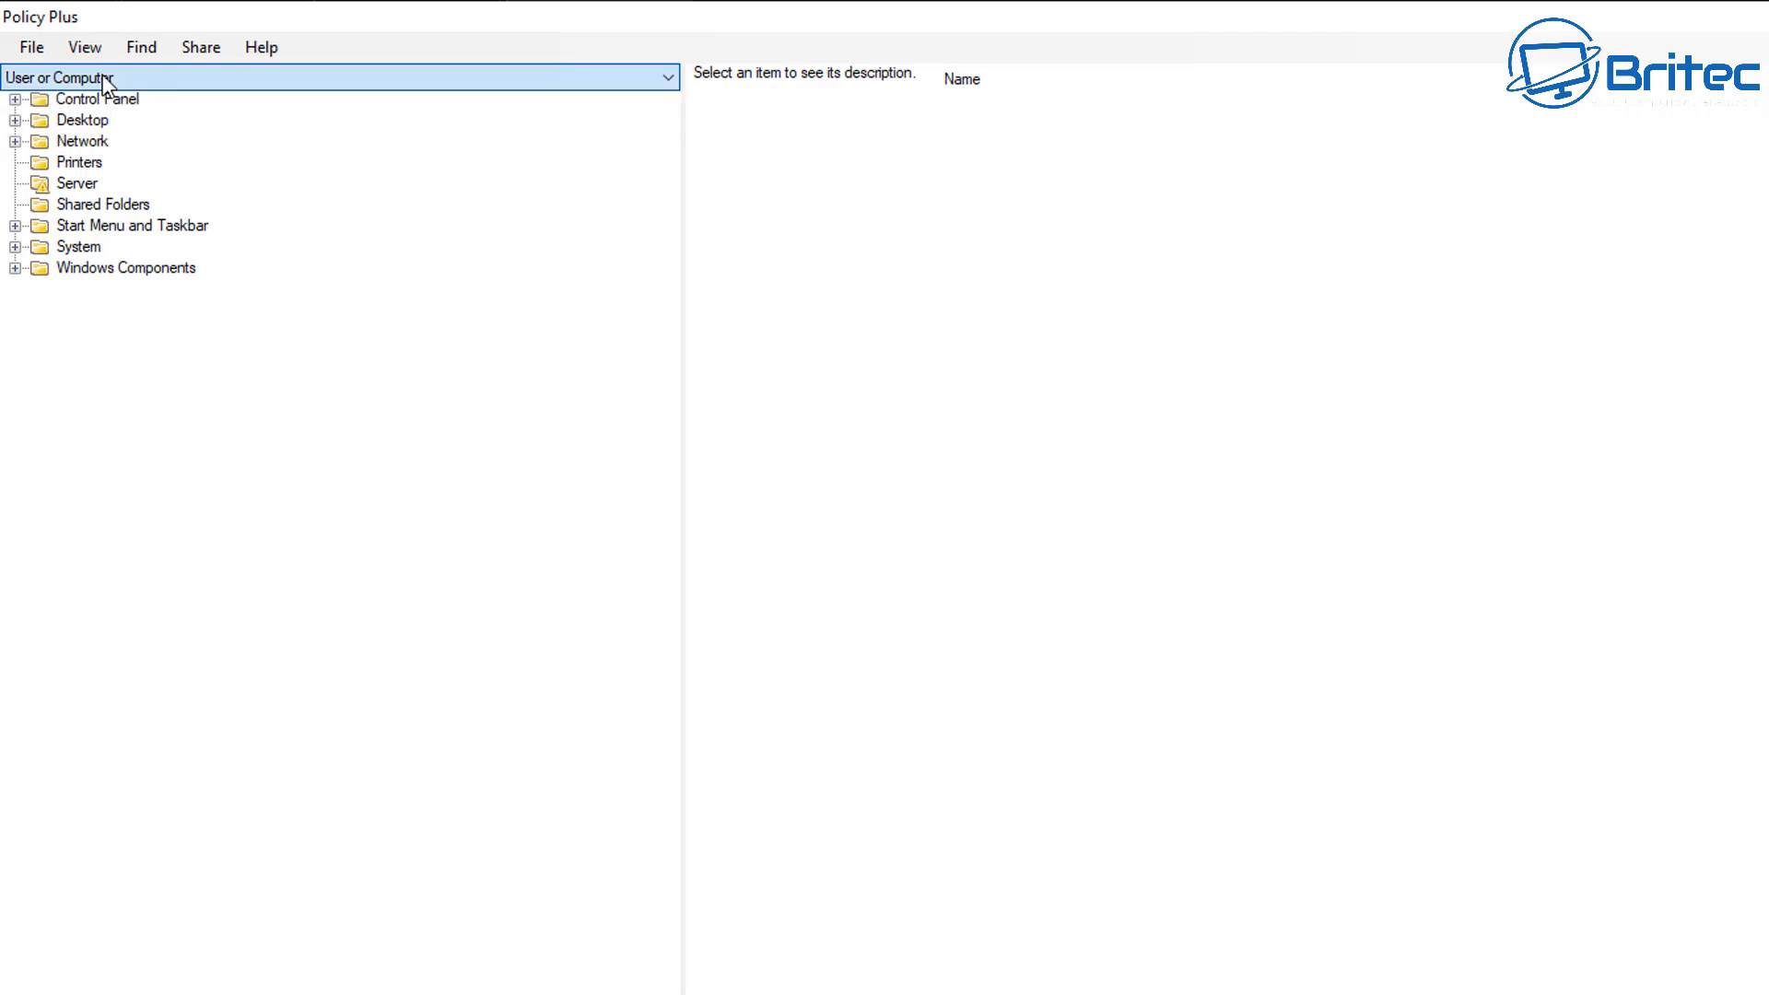
pyautogui.click(135, 267)
pyautogui.click(15, 269)
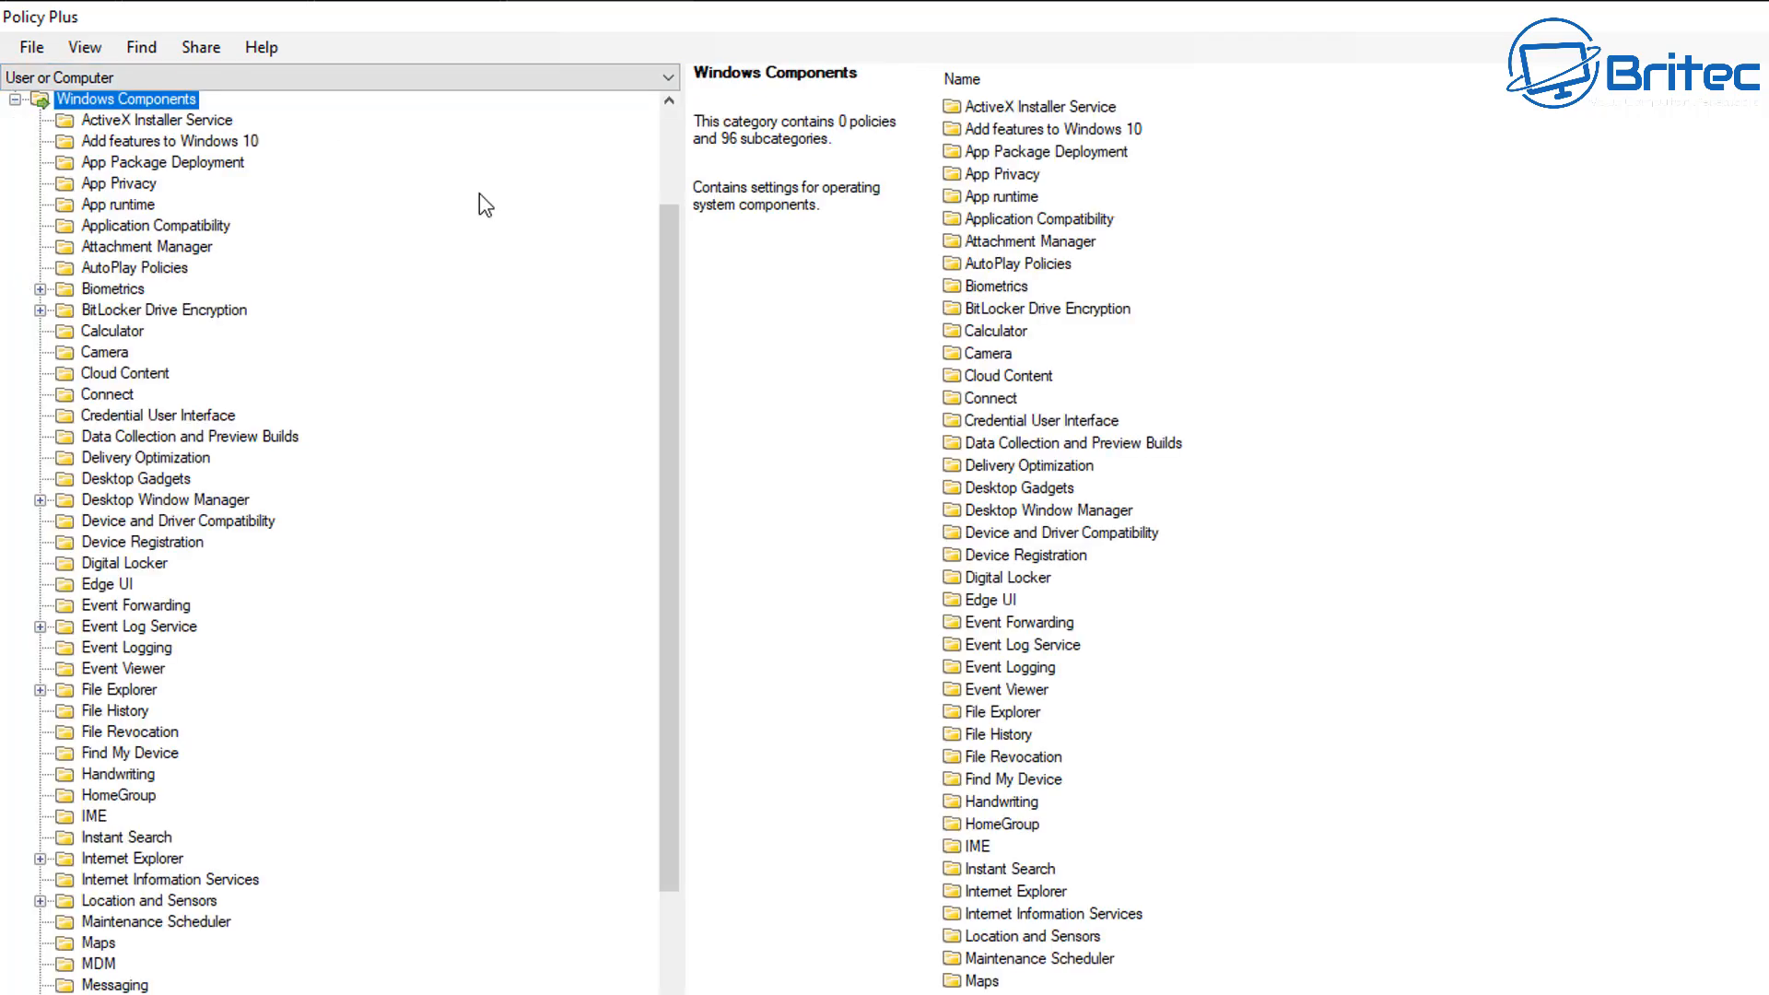
pyautogui.moveTo(676, 312); pyautogui.dragTo(497, 963)
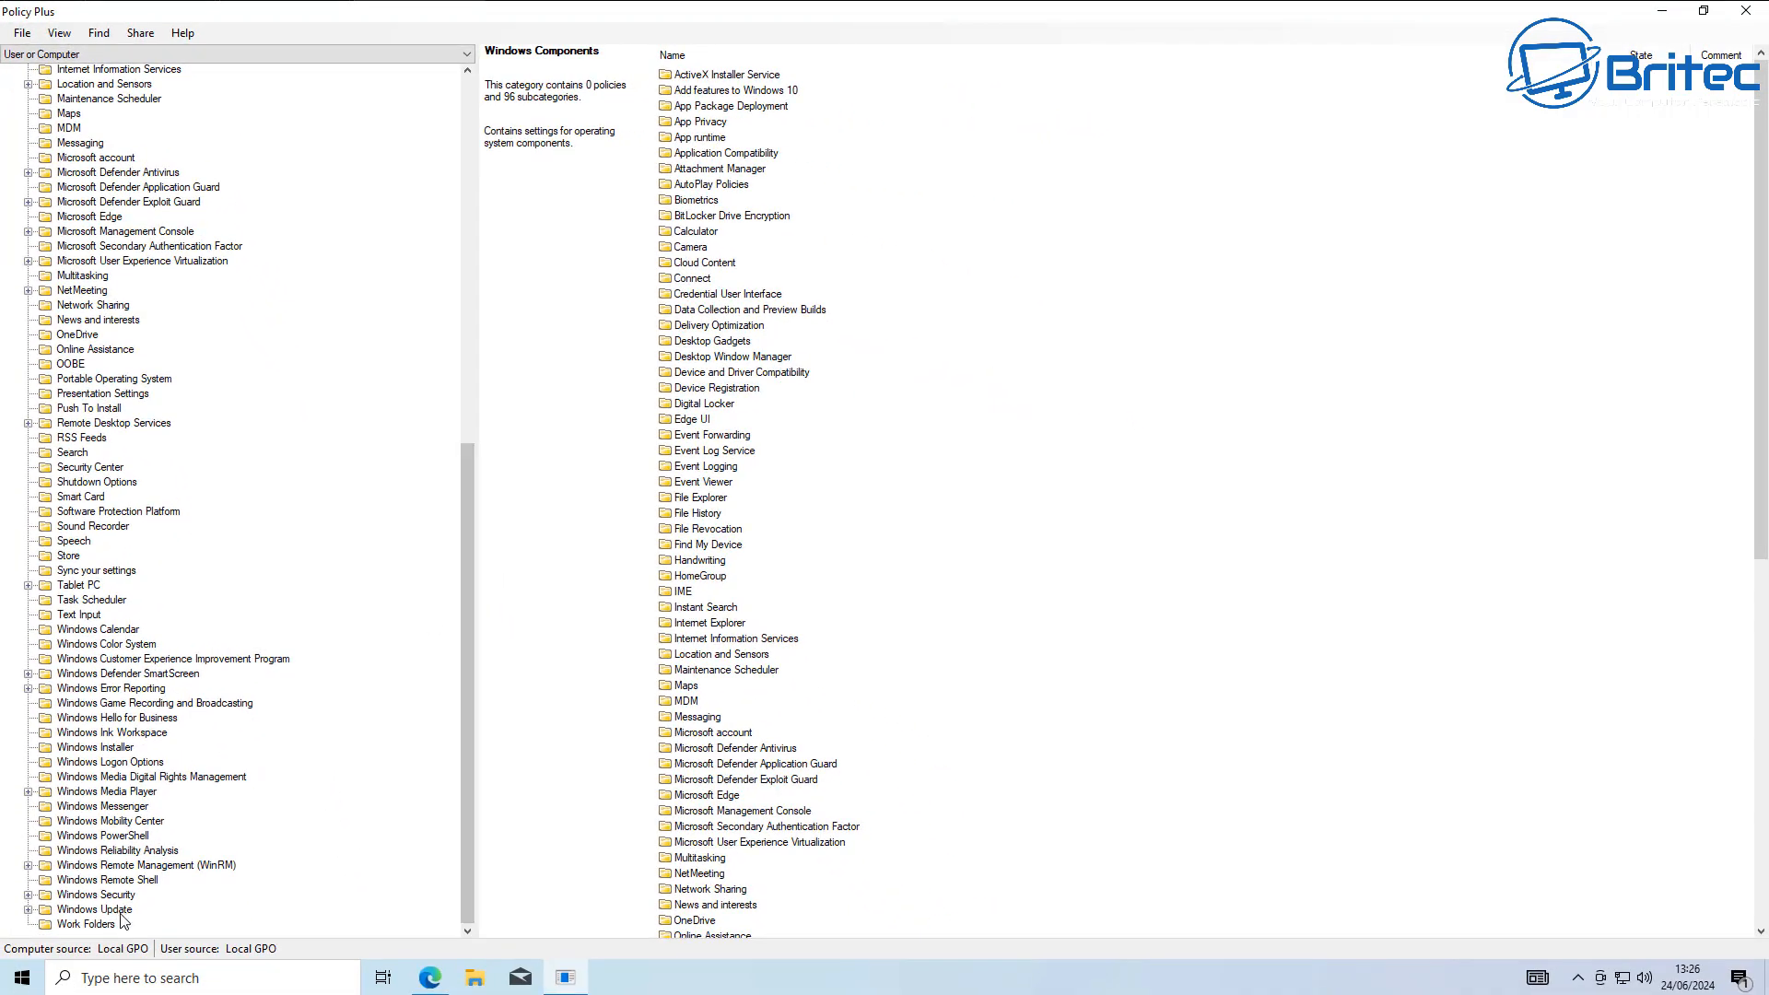
pyautogui.click(96, 909)
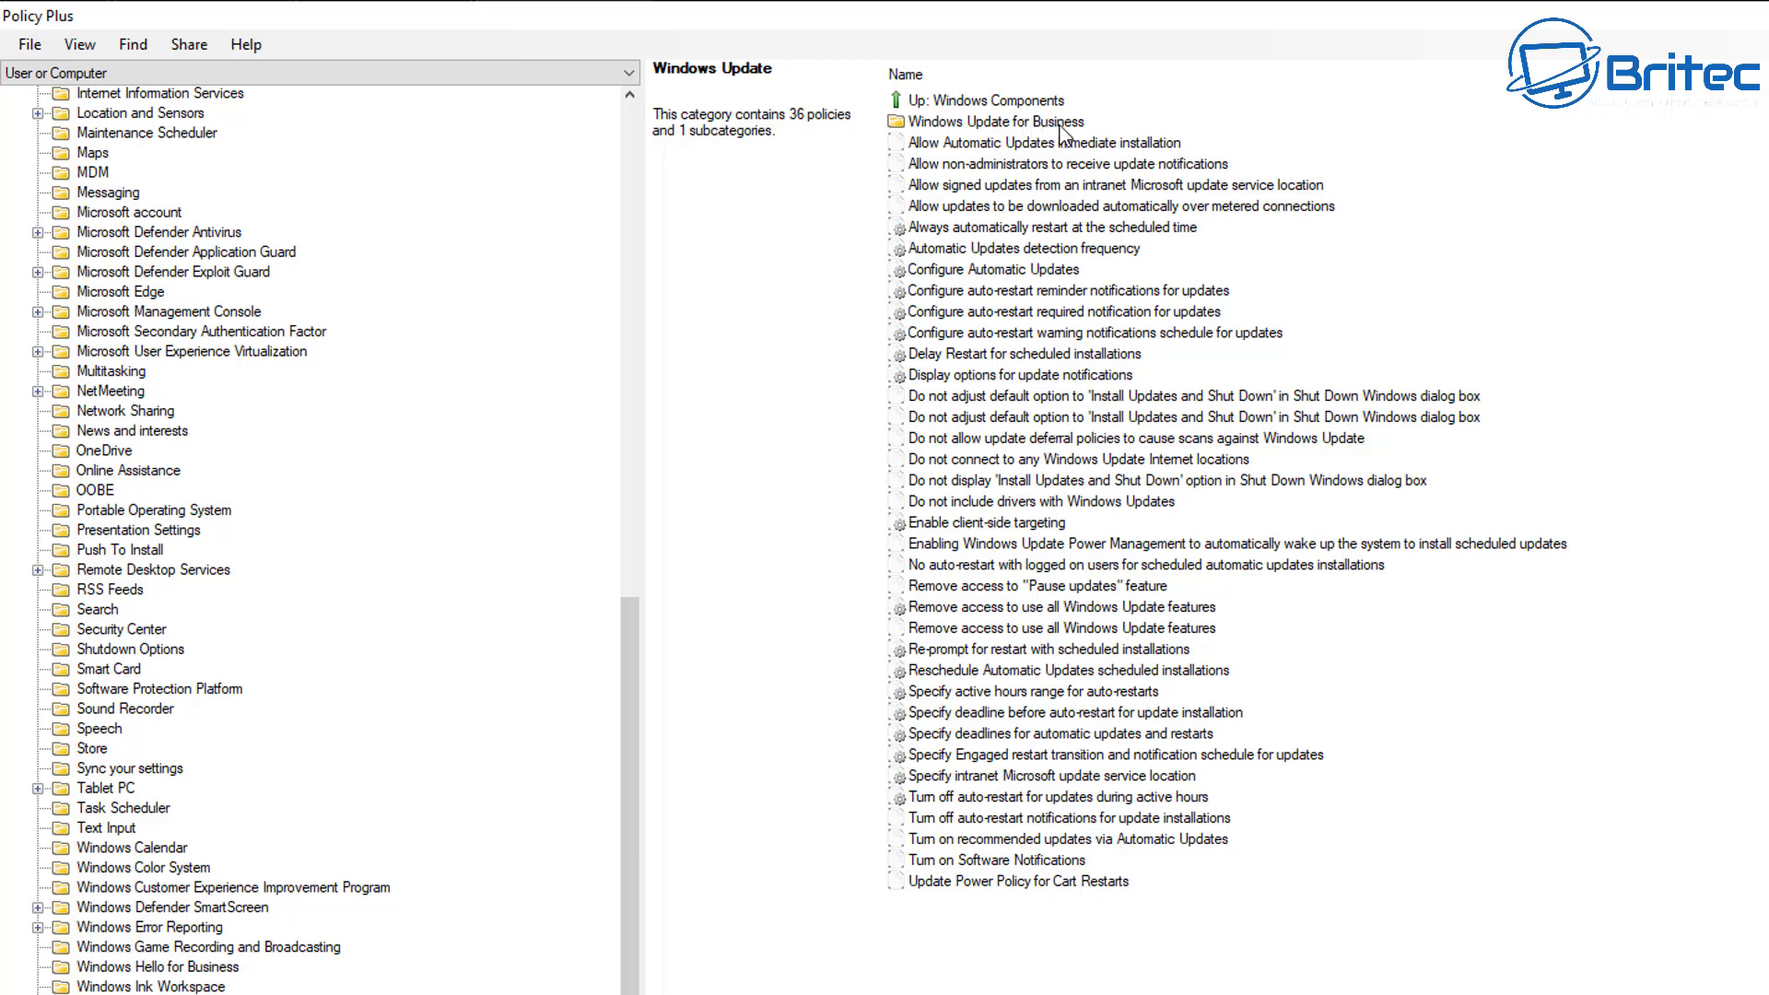
pyautogui.doubleClick(1060, 126)
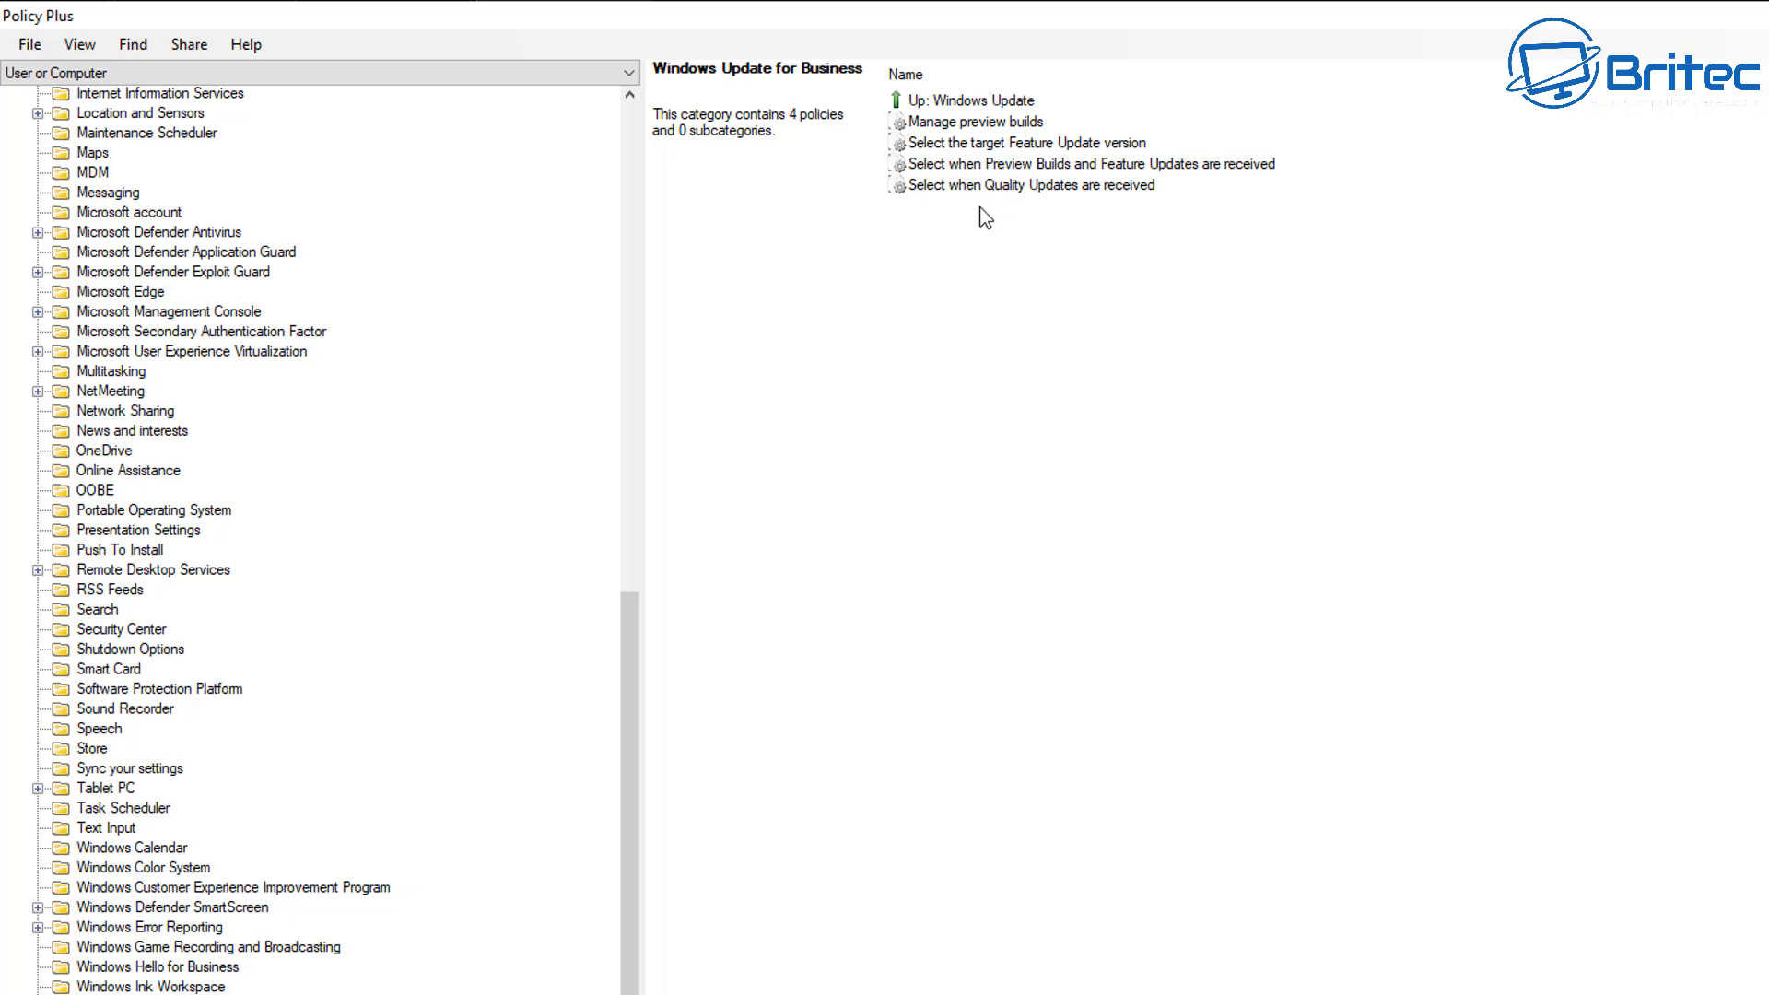
# Enable the policy "Select the target Feature Update version" with 22H2 as the target version for feature updates.
pyautogui.click(994, 145)
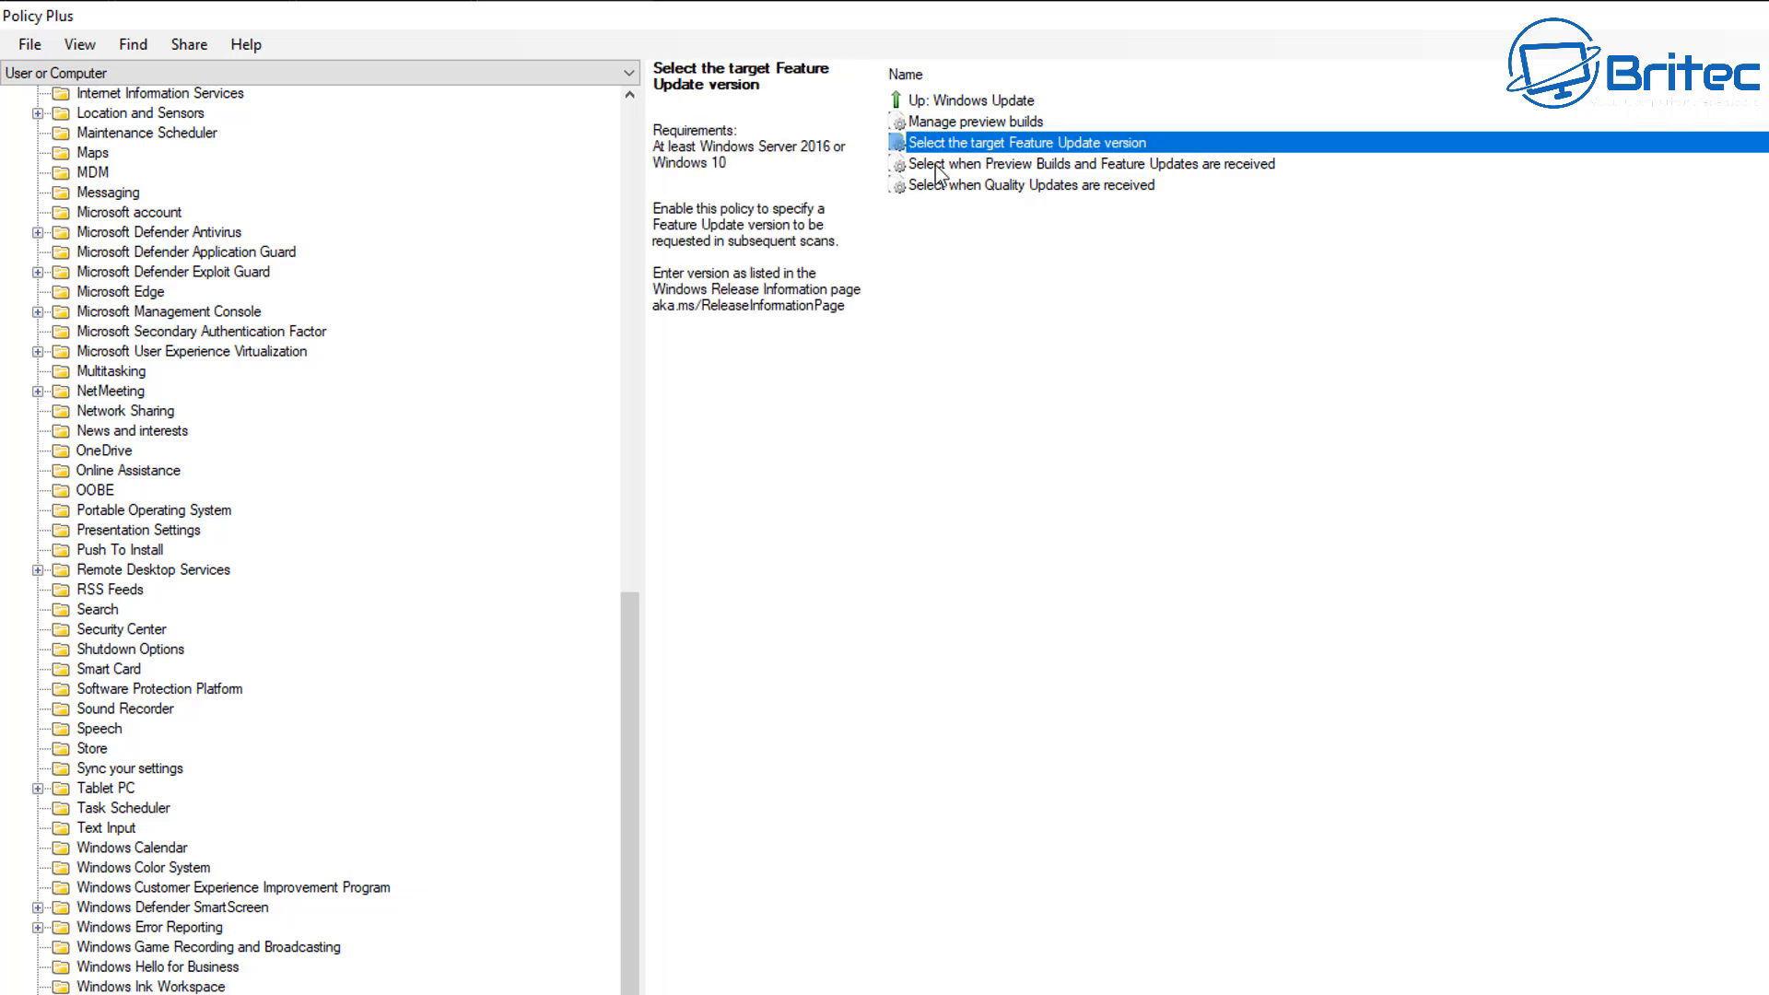
pyautogui.doubleClick(1134, 144)
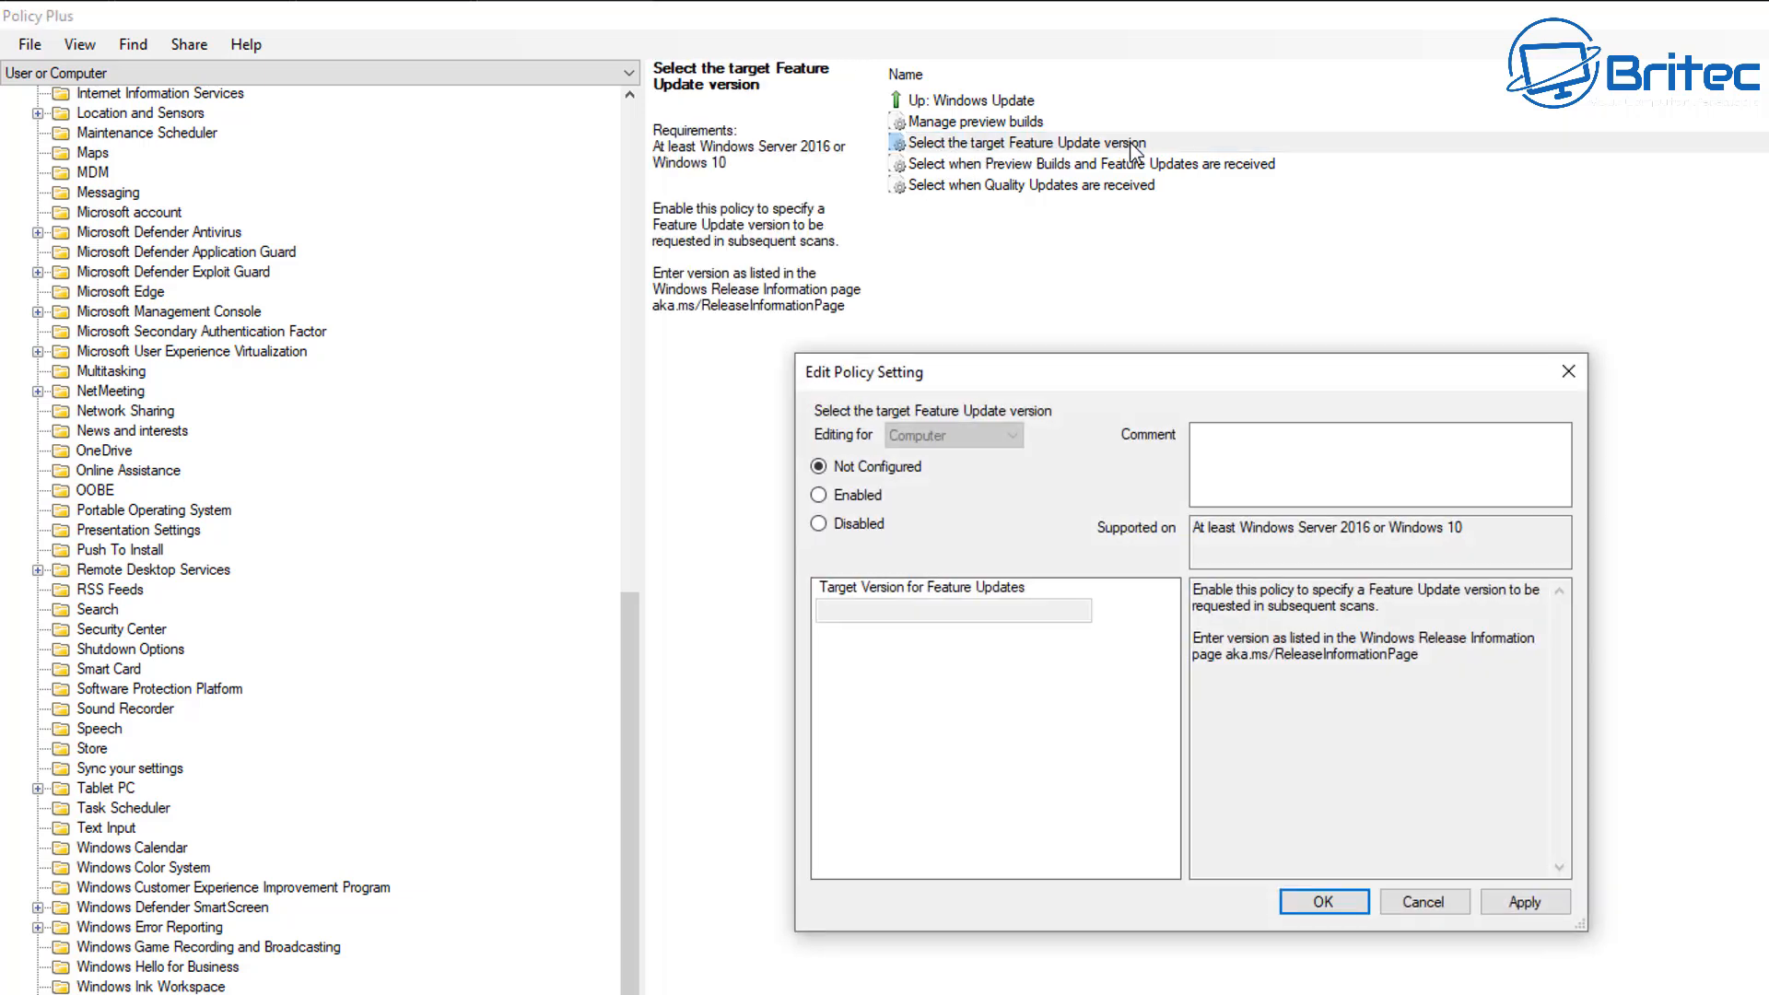
pyautogui.click(833, 505)
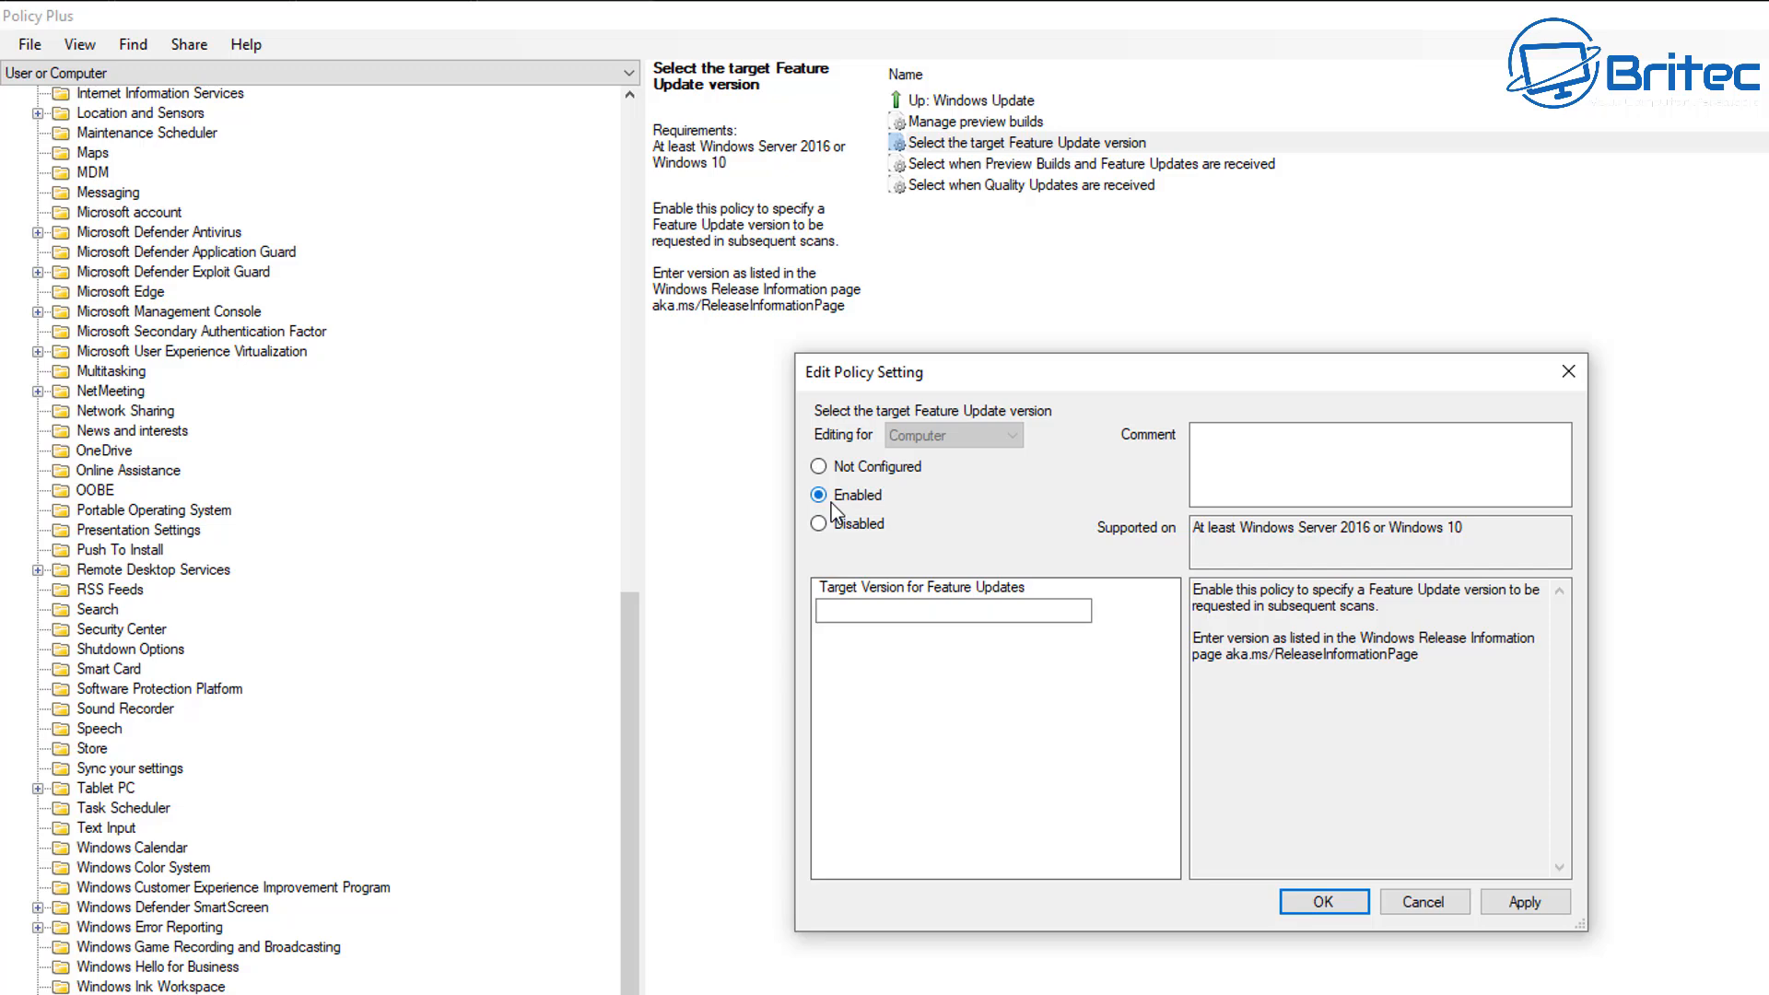
pyautogui.click(863, 612)
pyautogui.write('22H2')
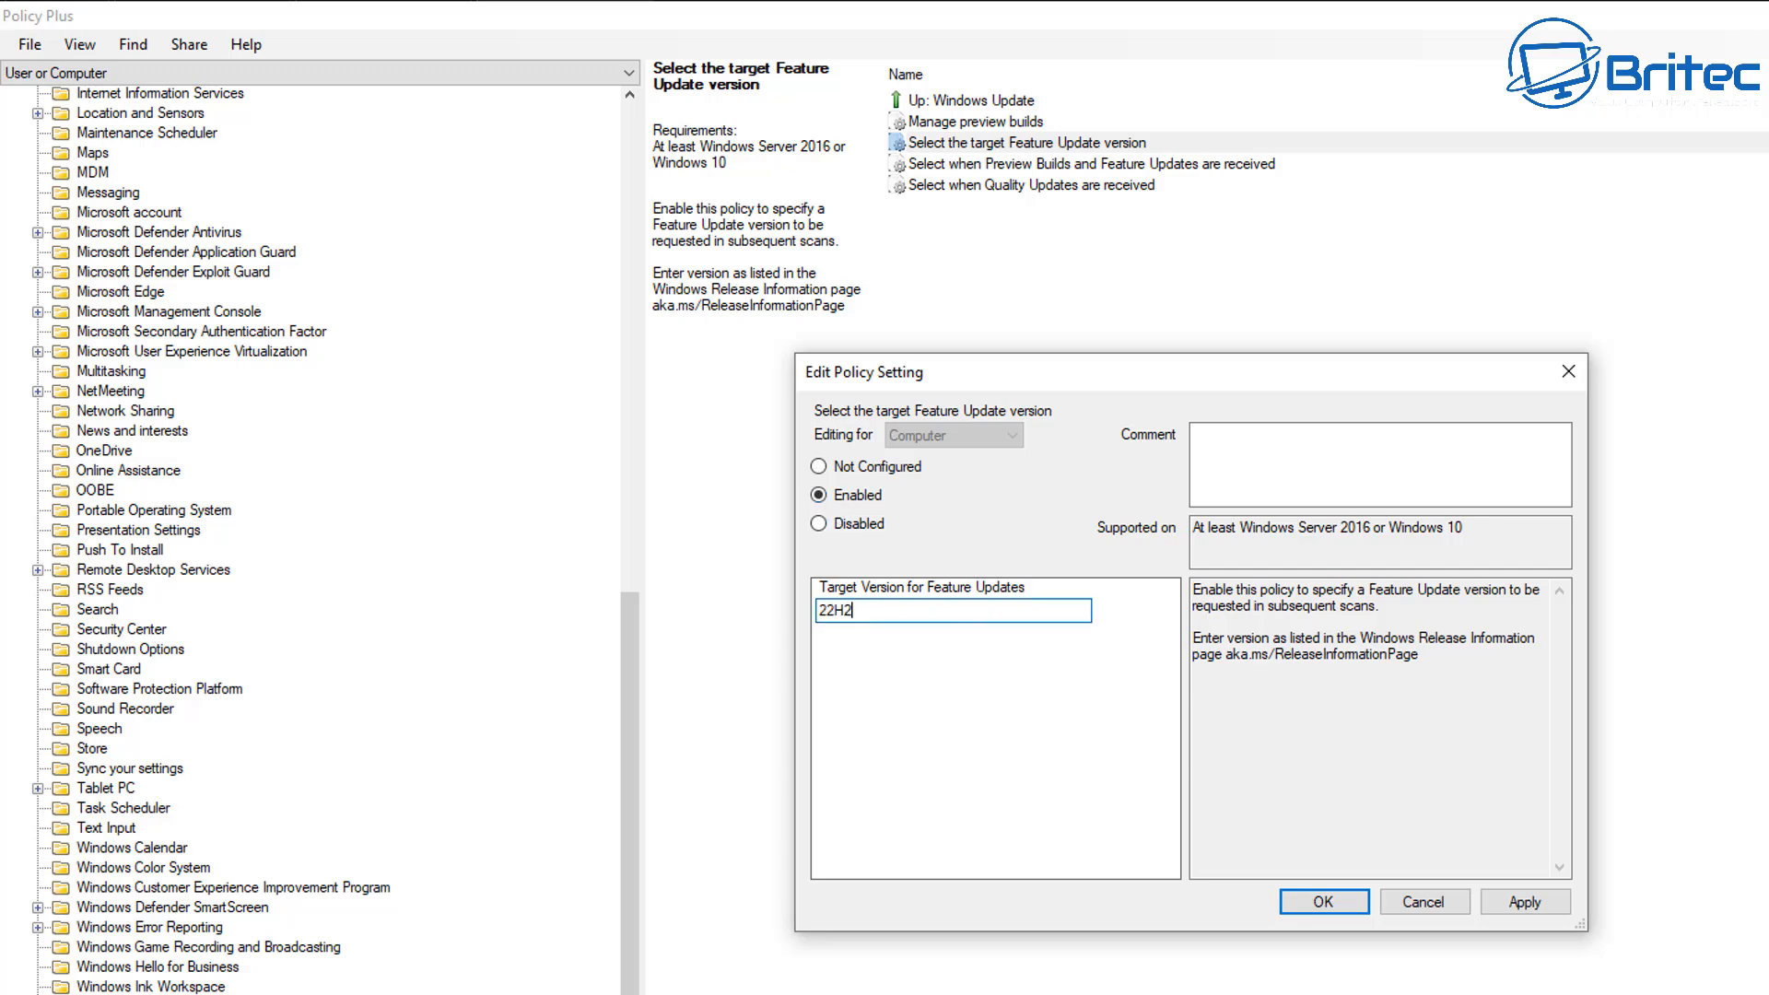
pyautogui.click(1345, 911)
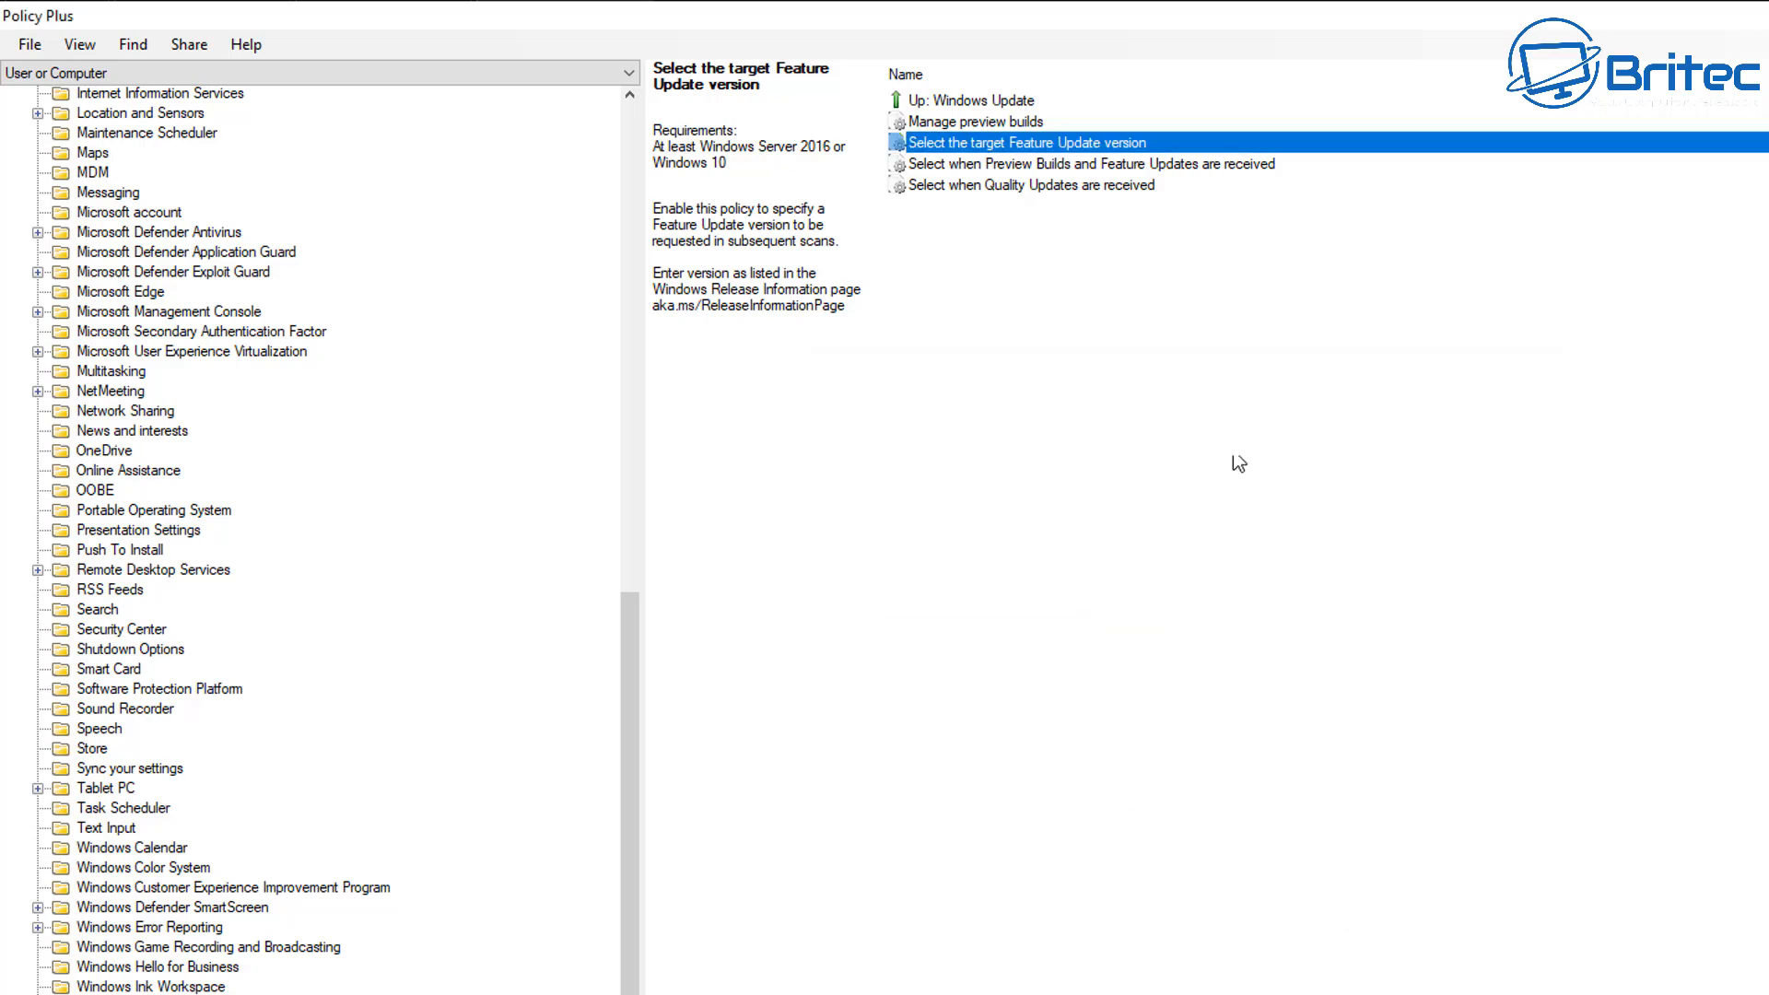
pyautogui.click(1101, 164)
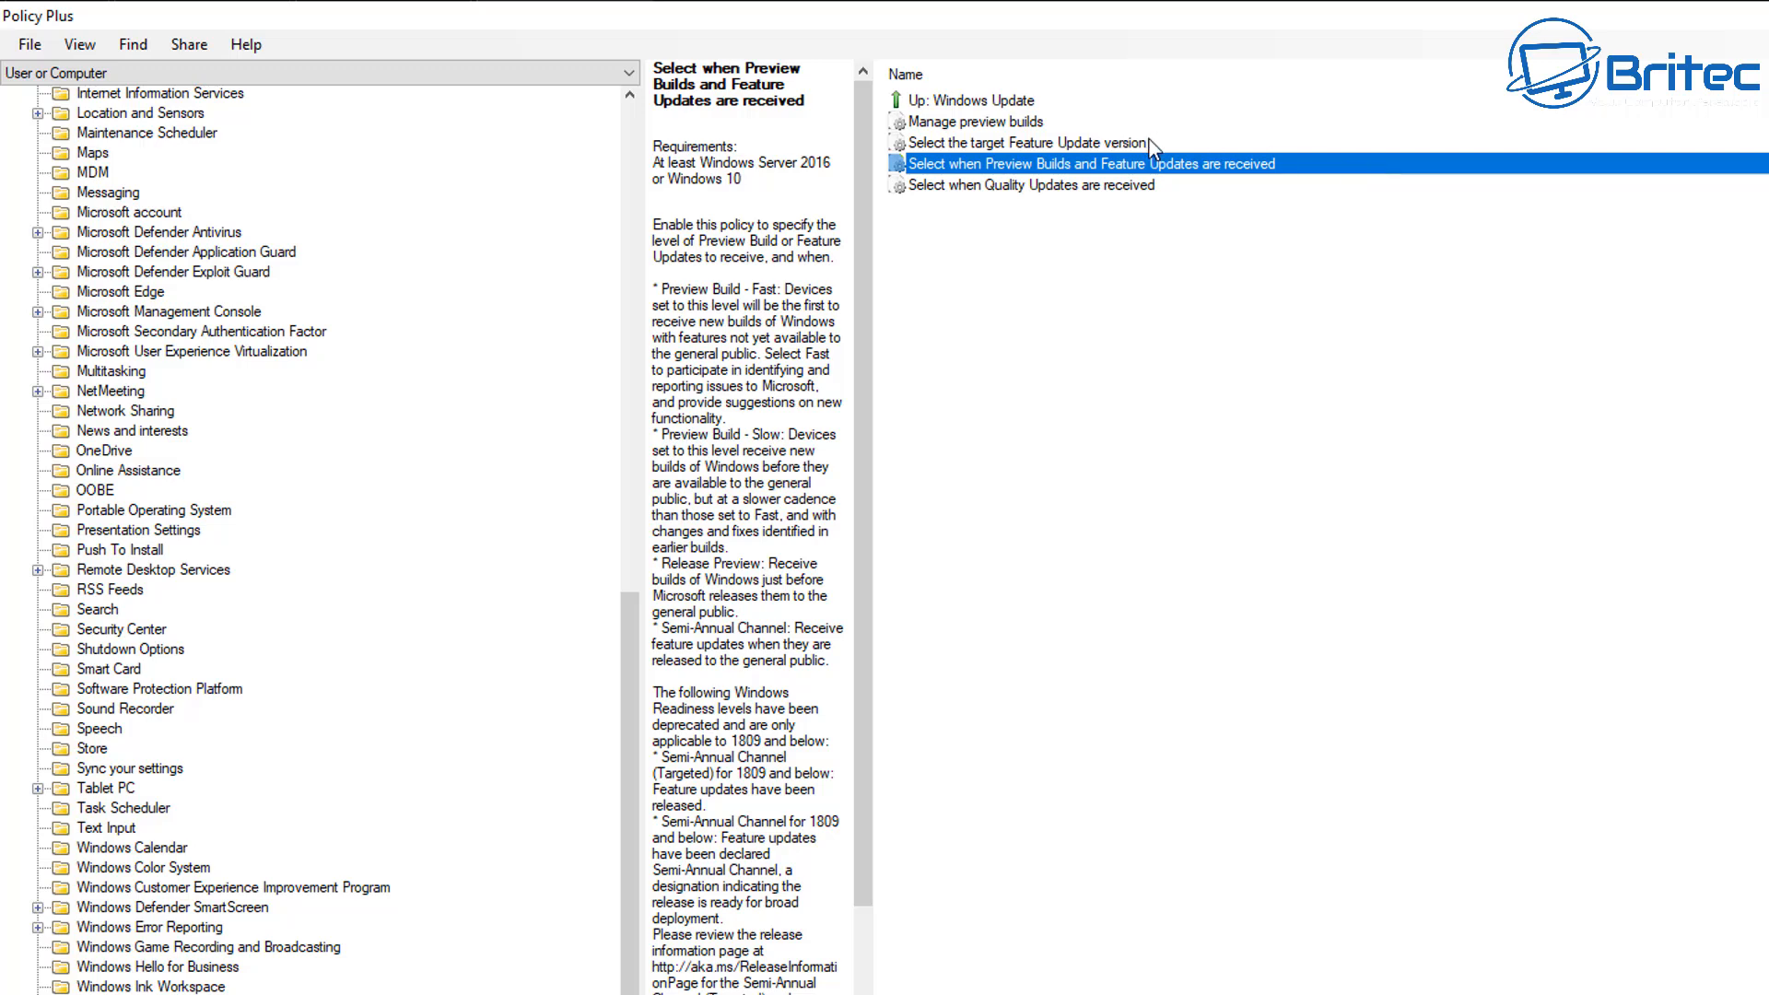
# Save the changed policies to disk and apply them to the registry.
pyautogui.click(29, 45)
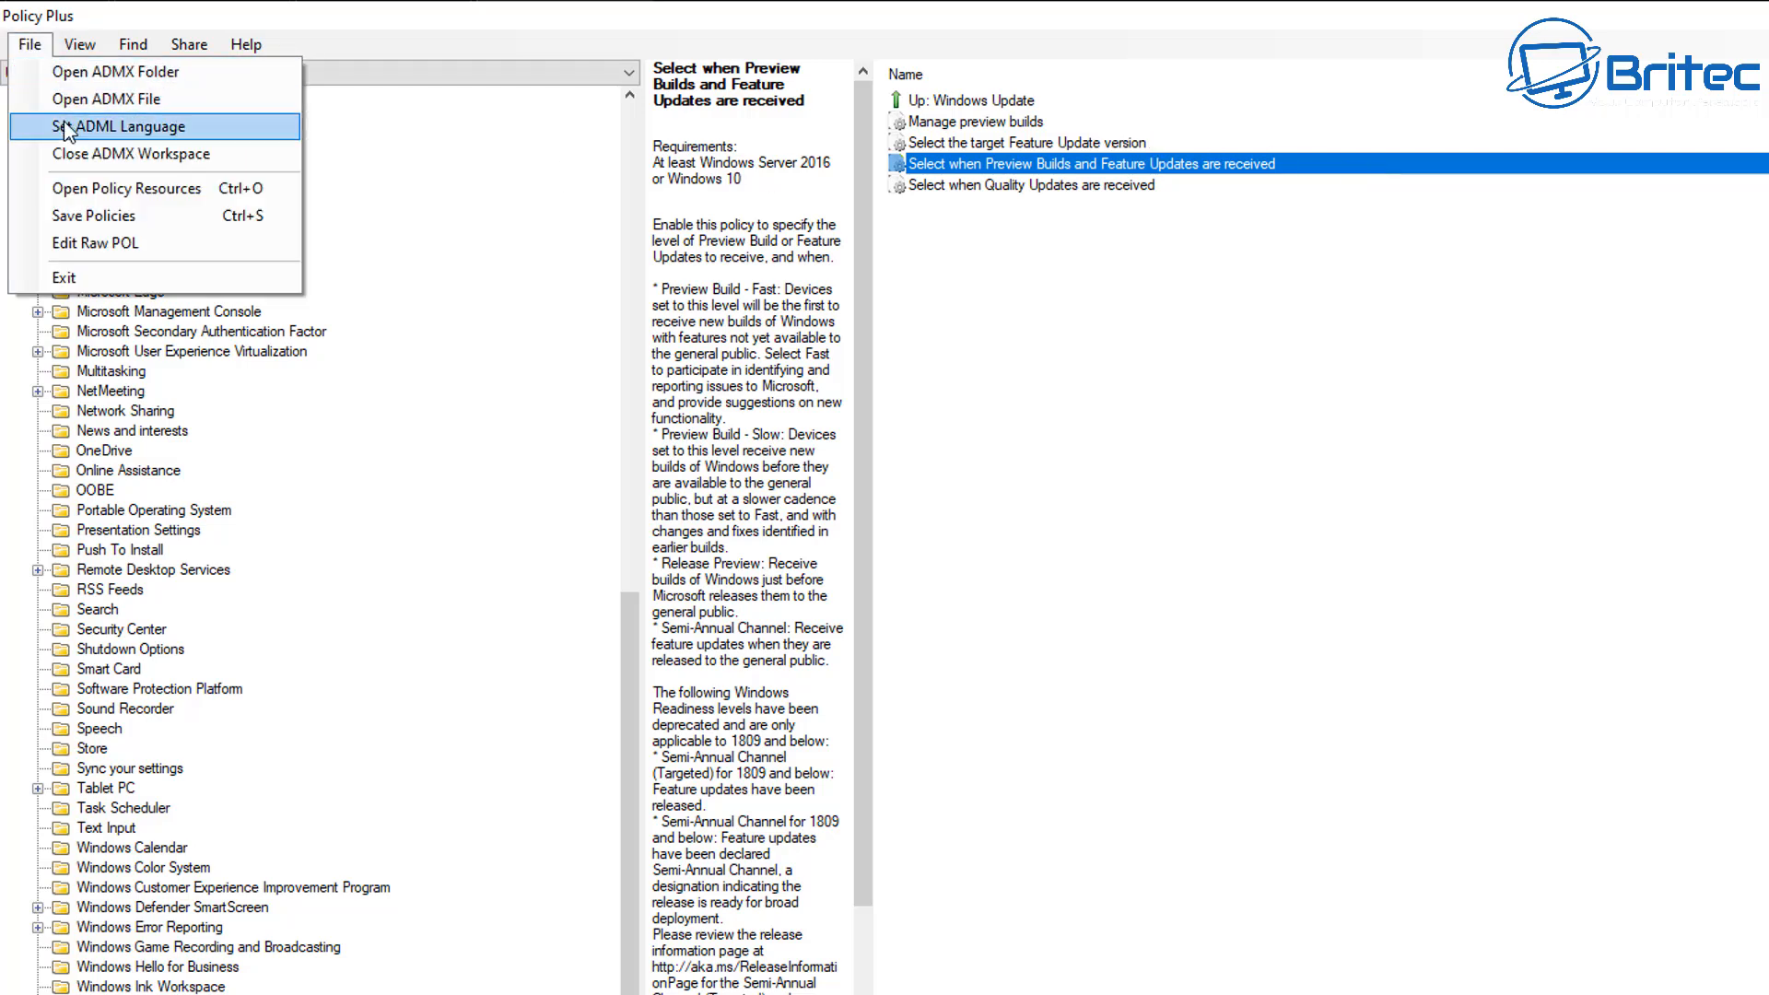
pyautogui.click(170, 217)
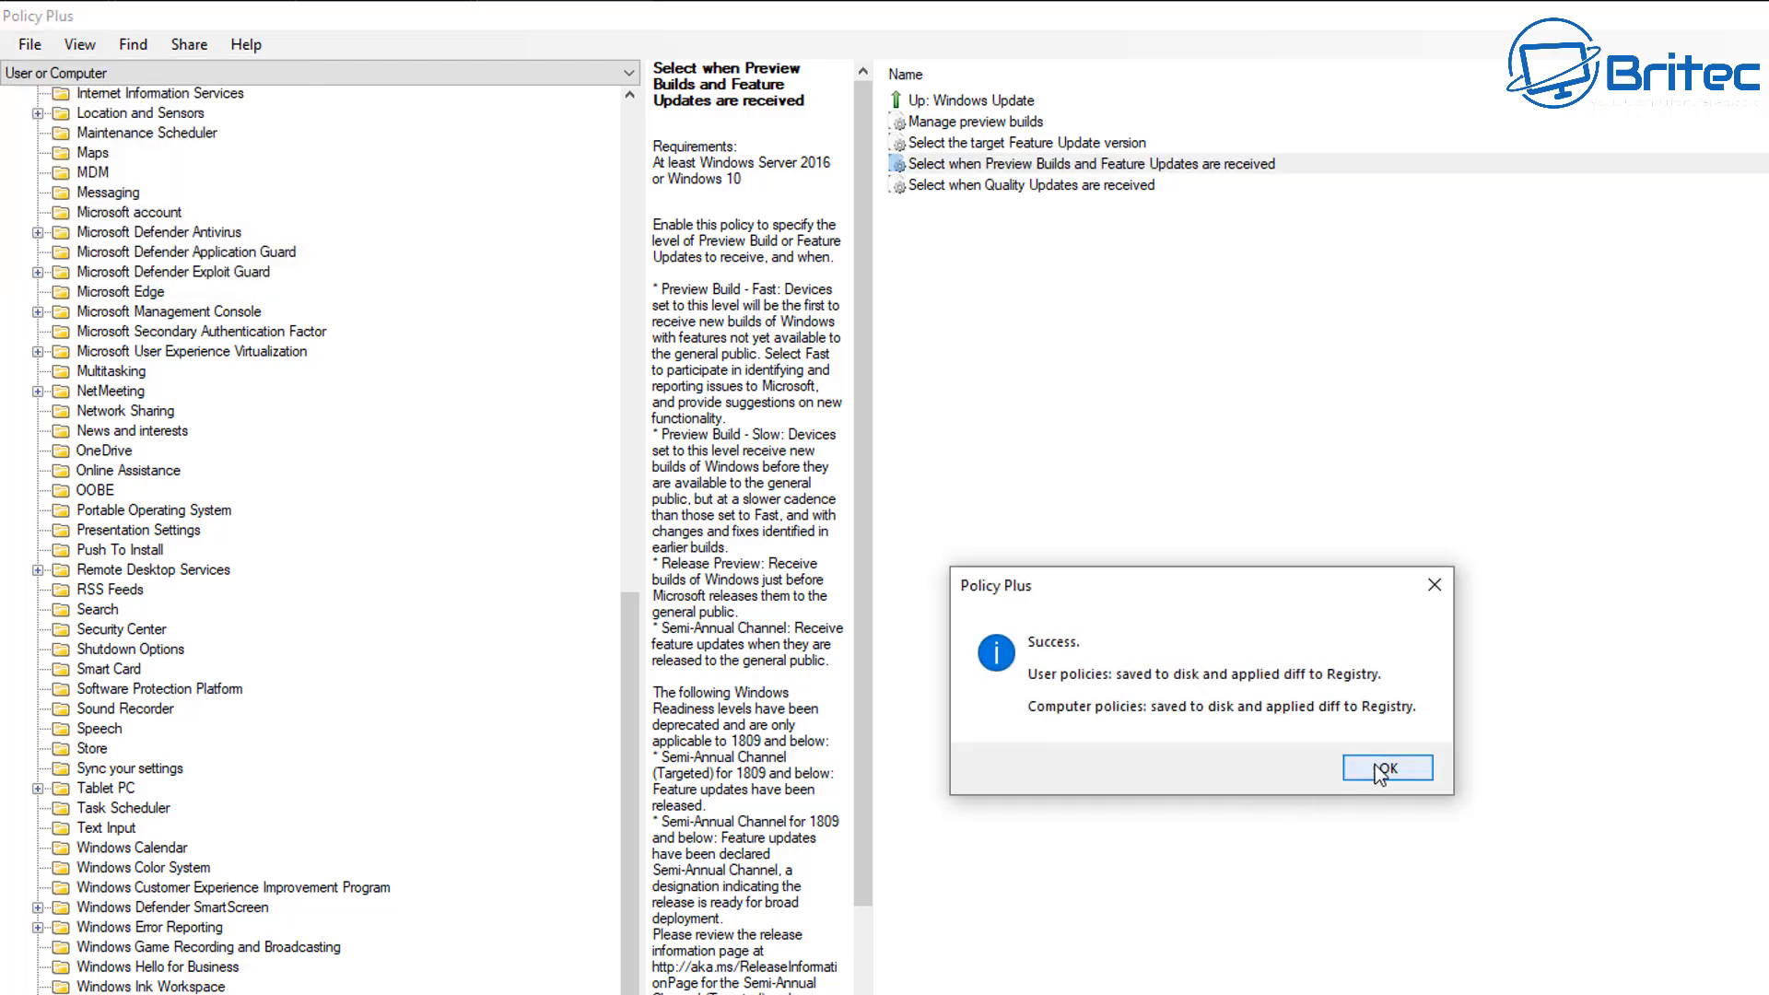
pyautogui.click(1419, 767)
# Check the enabled state and target version stored in the policy "Select the target Feature Update version".
pyautogui.click(979, 144)
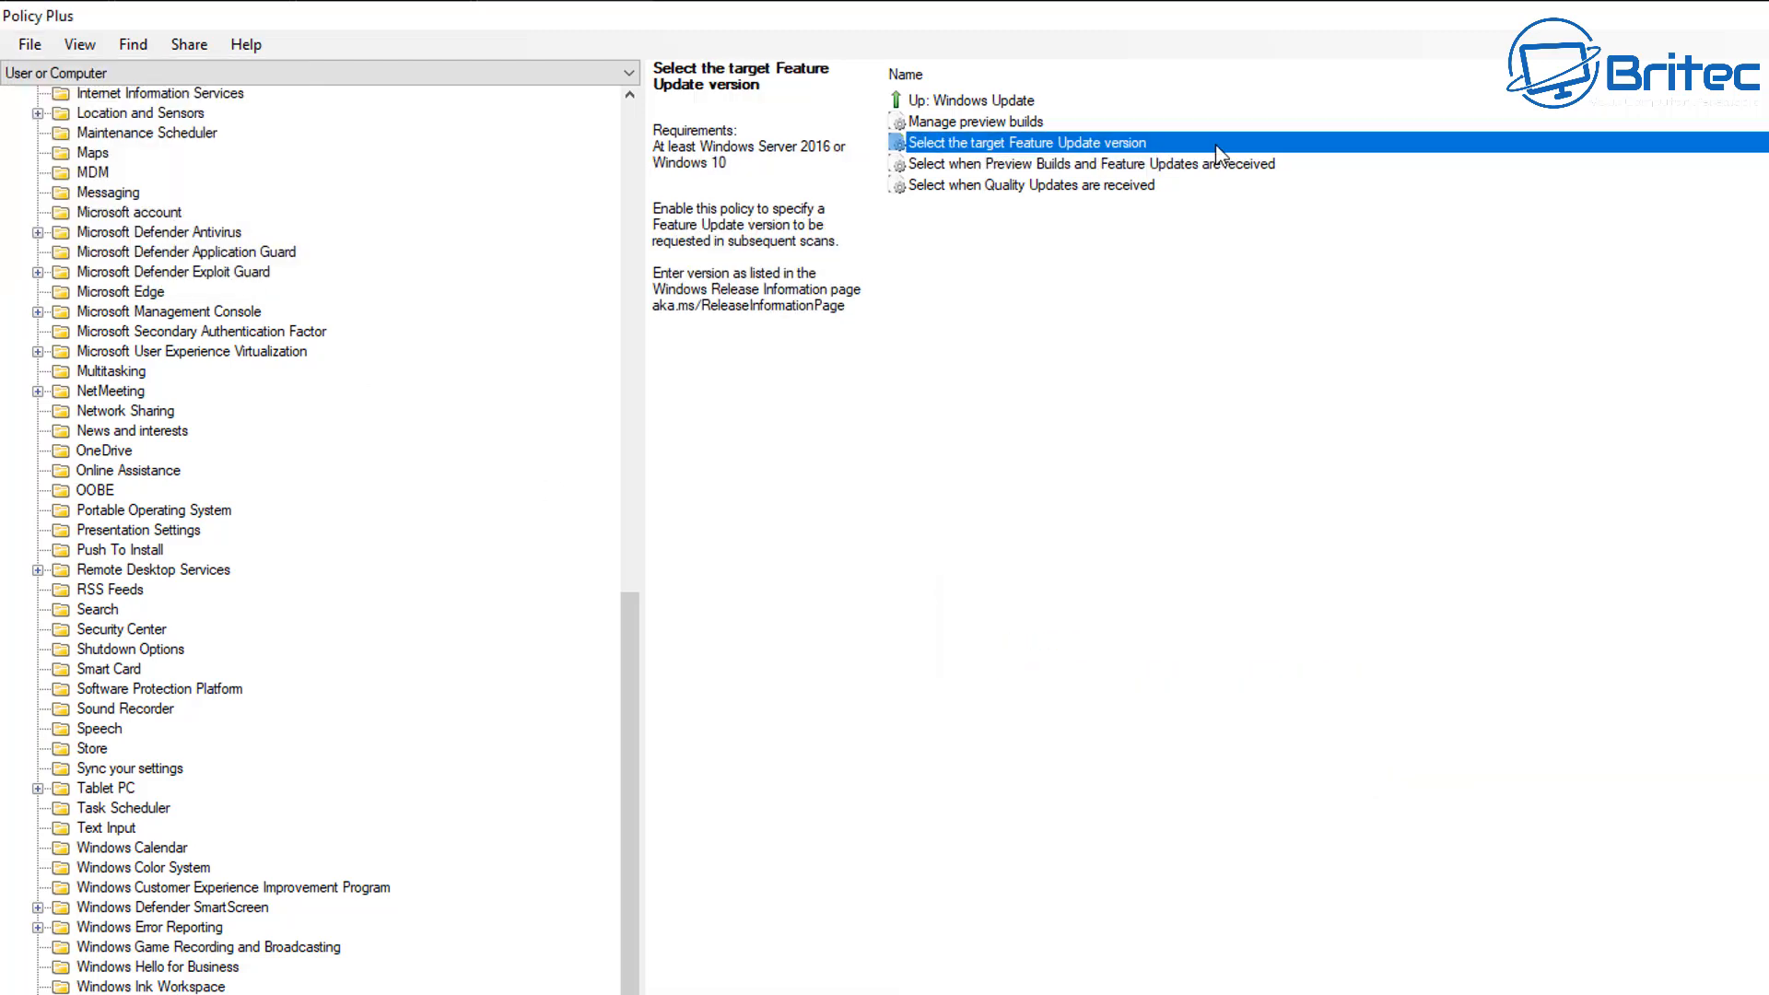
pyautogui.doubleClick(1281, 144)
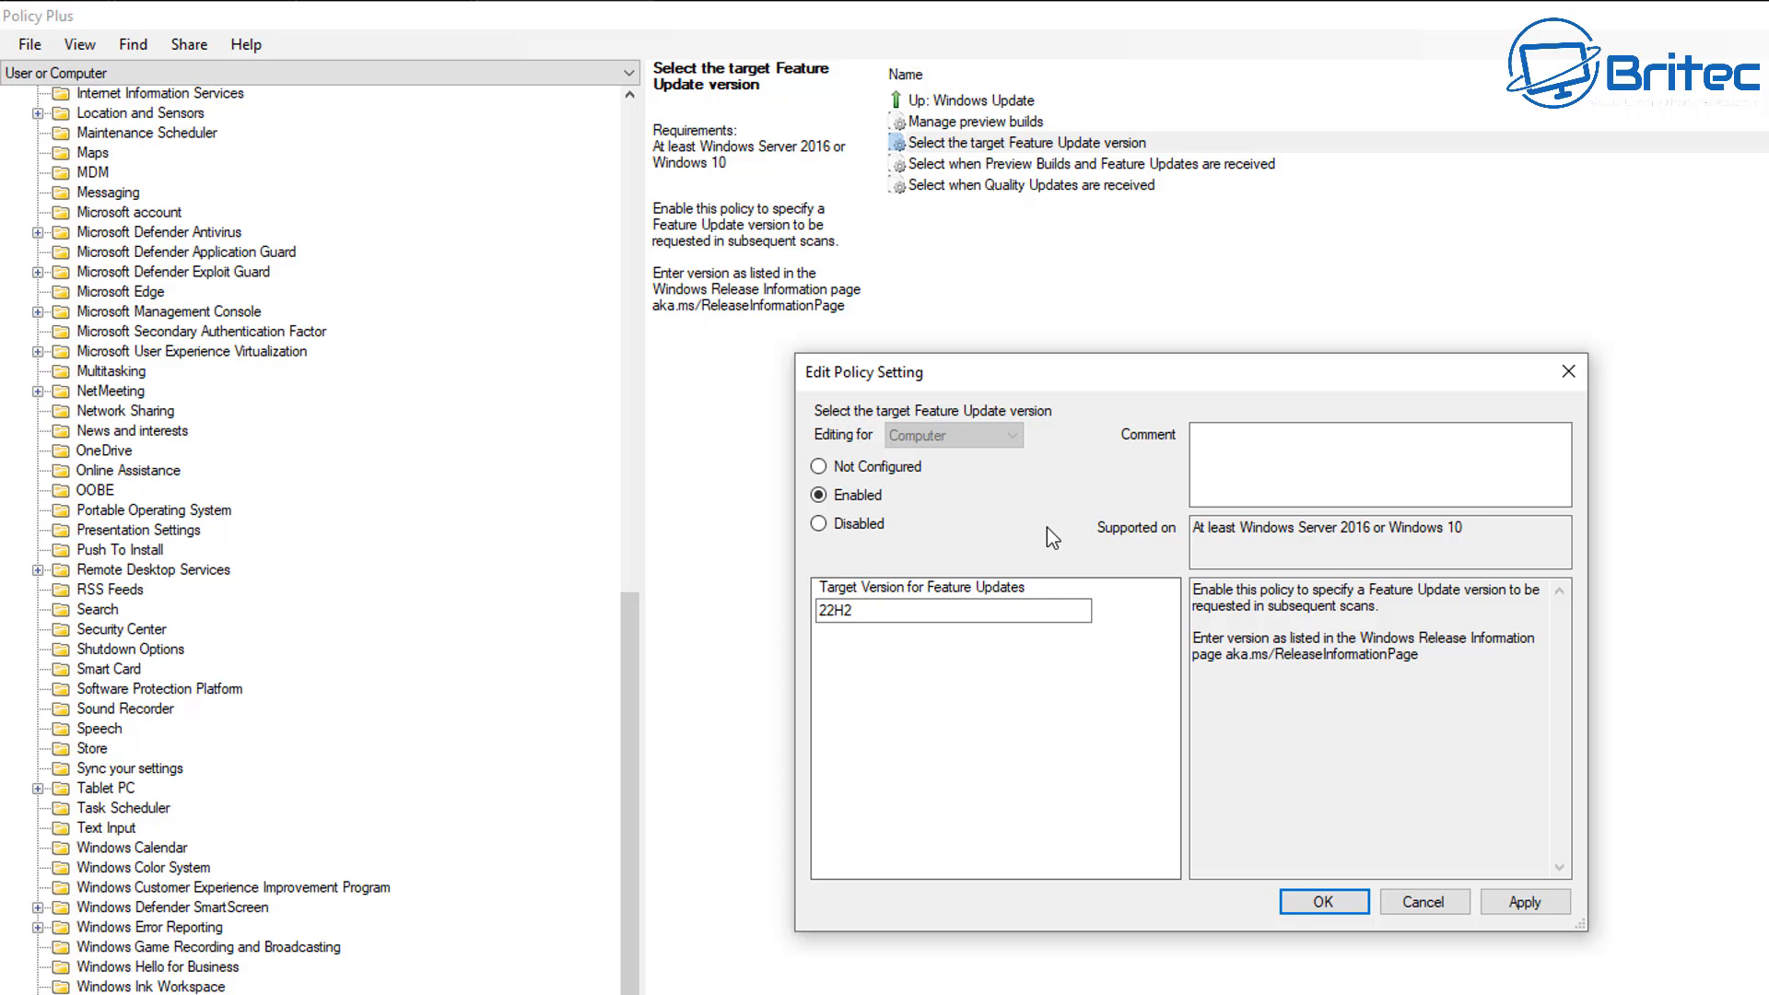
pyautogui.click(1570, 372)
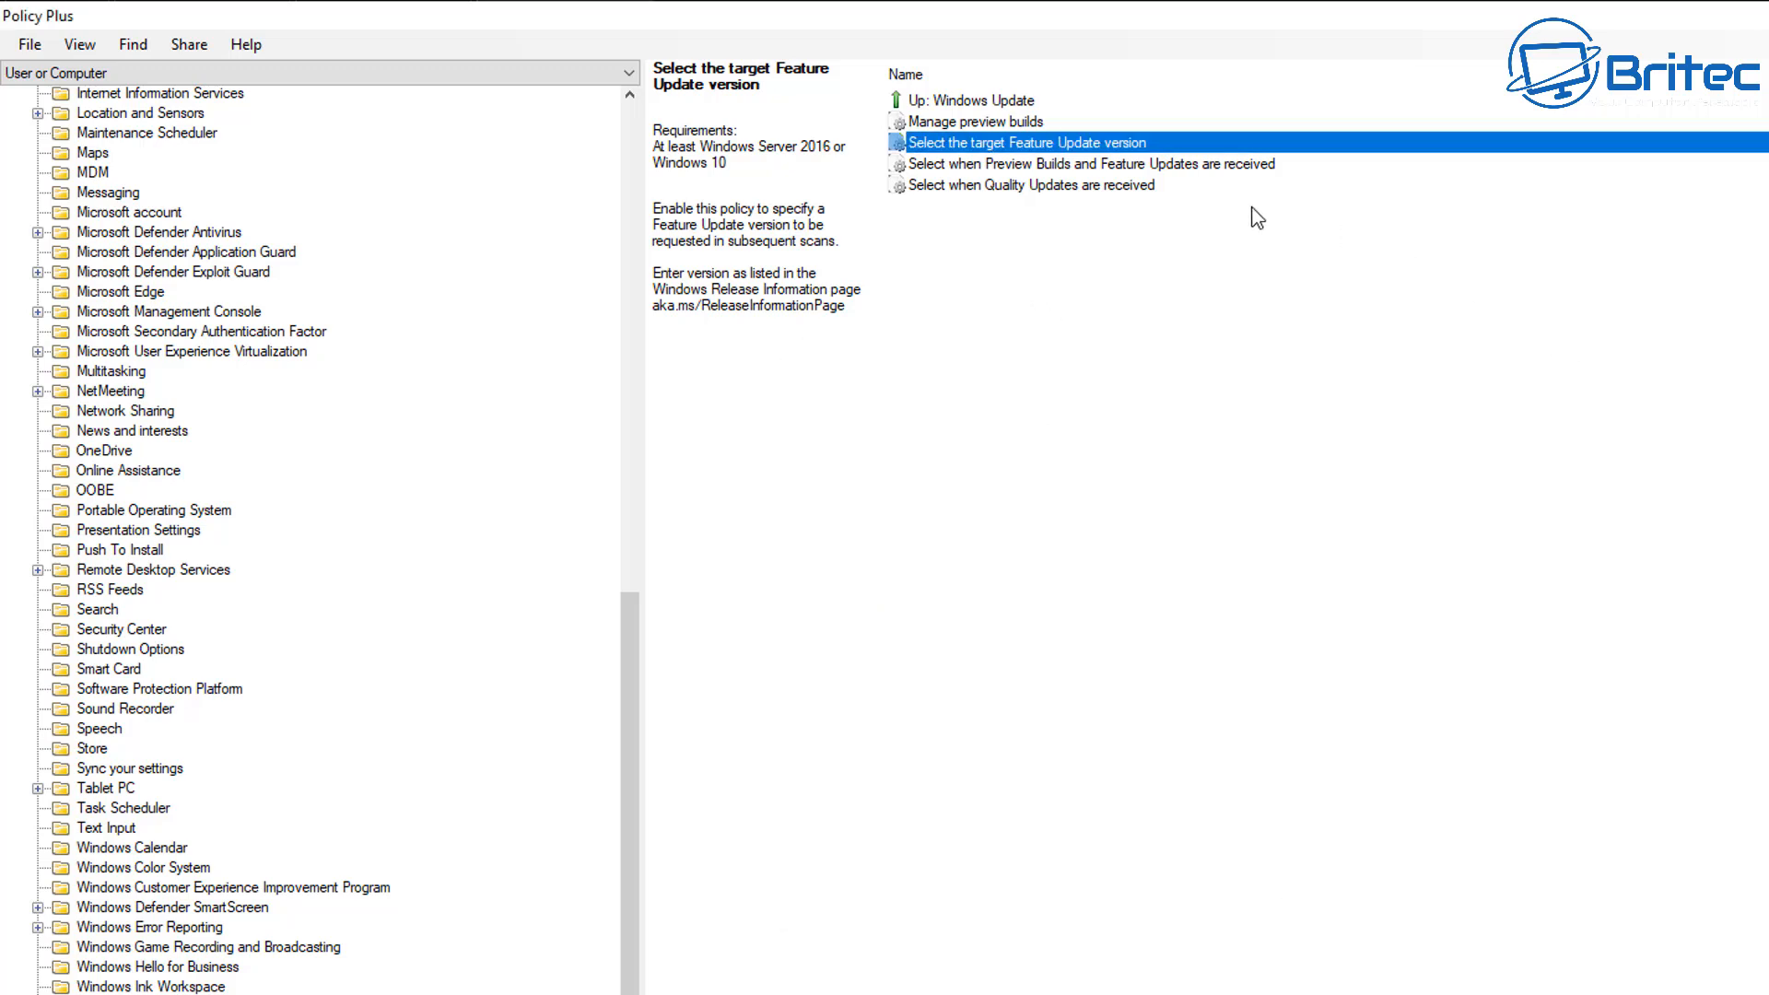
# Enable the "Manage preview builds" policy with the behavior "Disable preview builds" and apply it.
pyautogui.doubleClick(1080, 126)
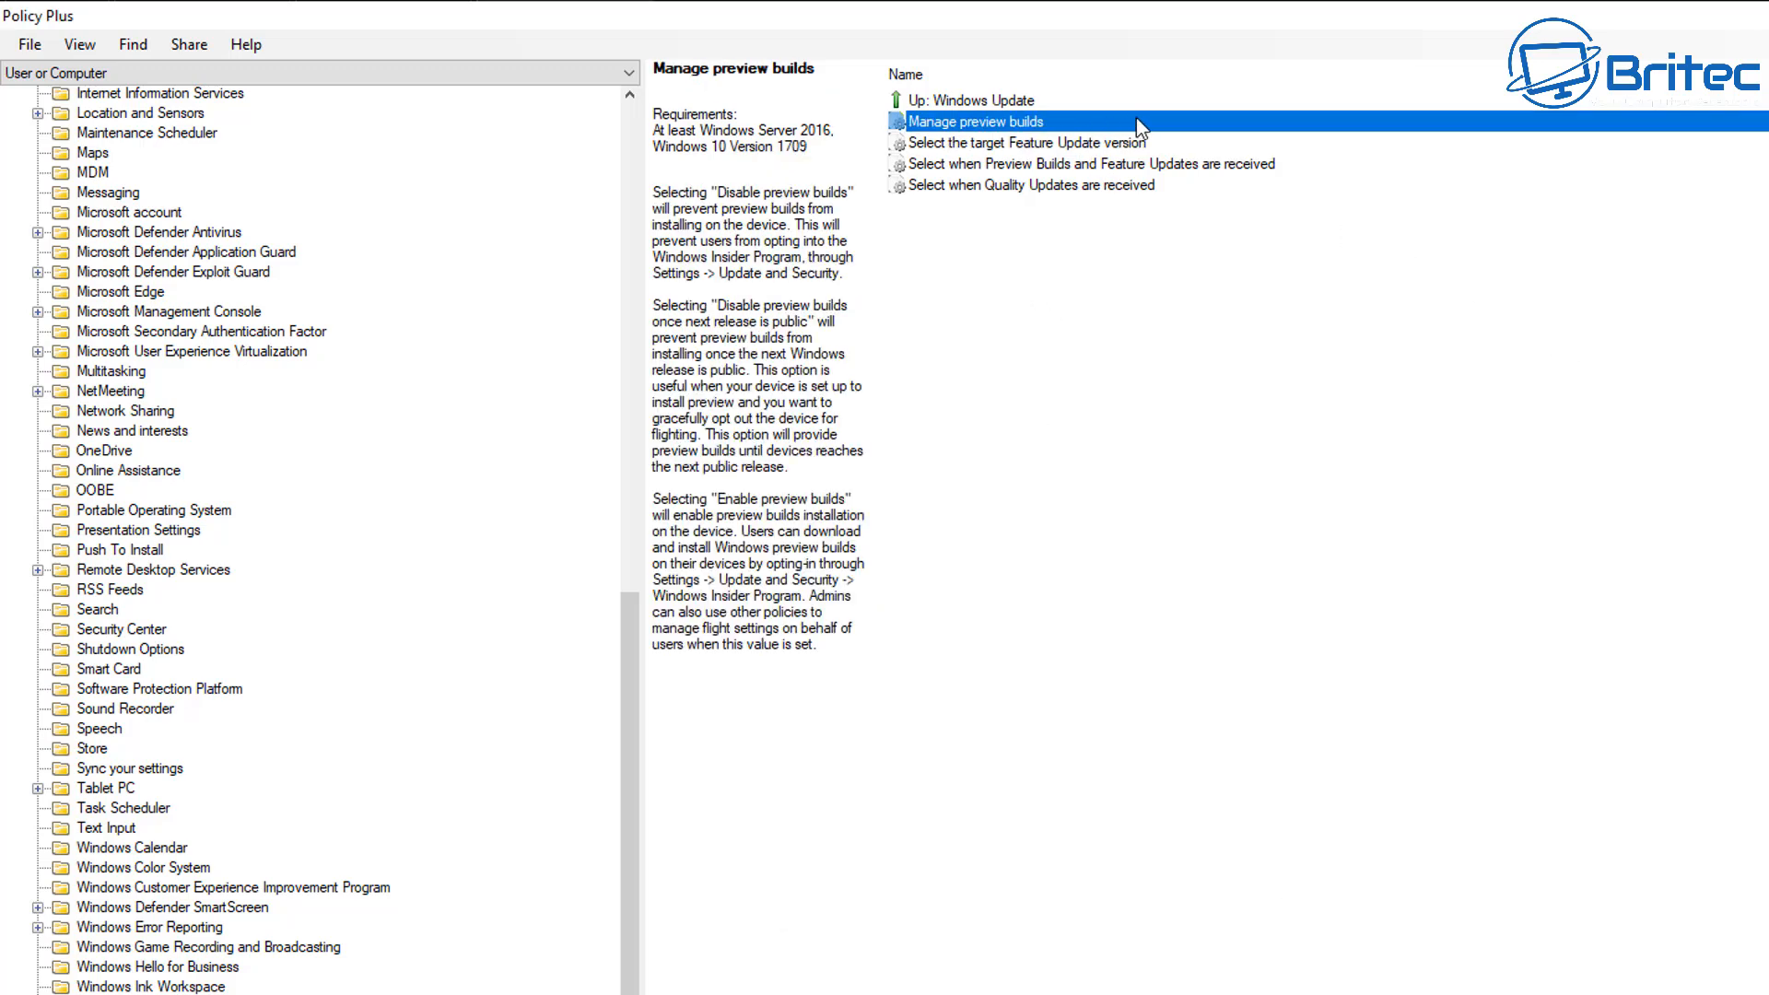
pyautogui.moveTo(1122, 375); pyautogui.dragTo(1211, 241)
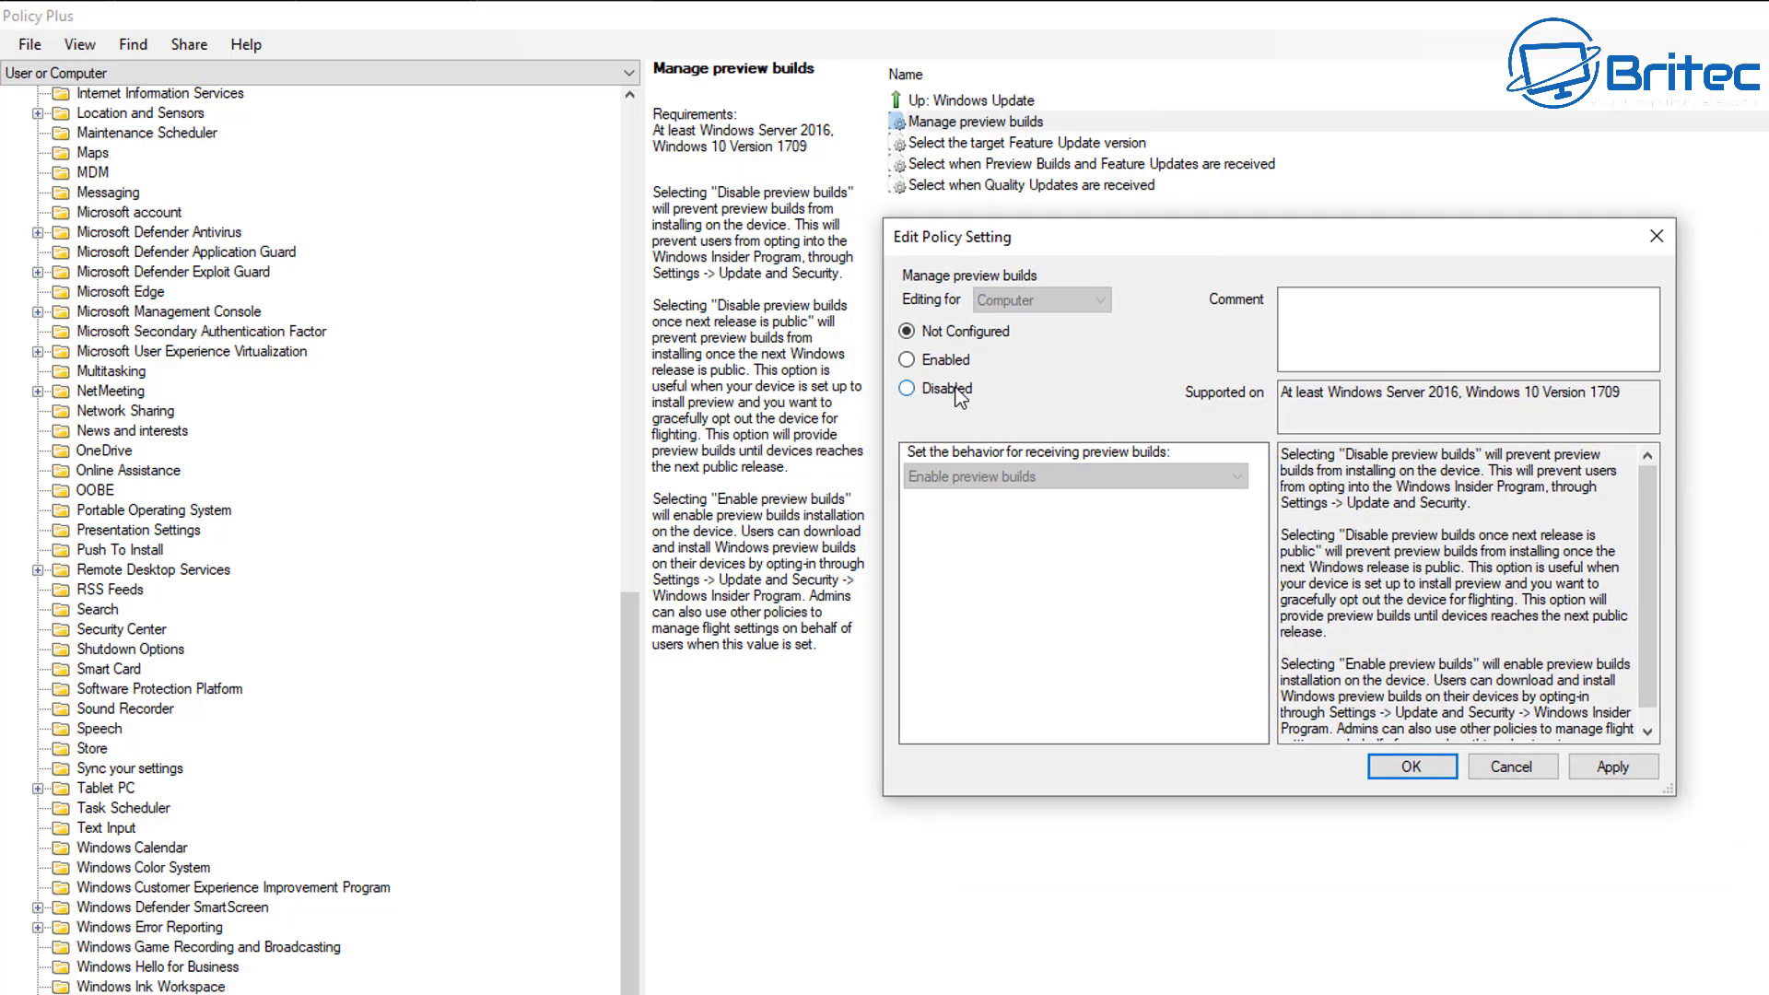
pyautogui.click(935, 364)
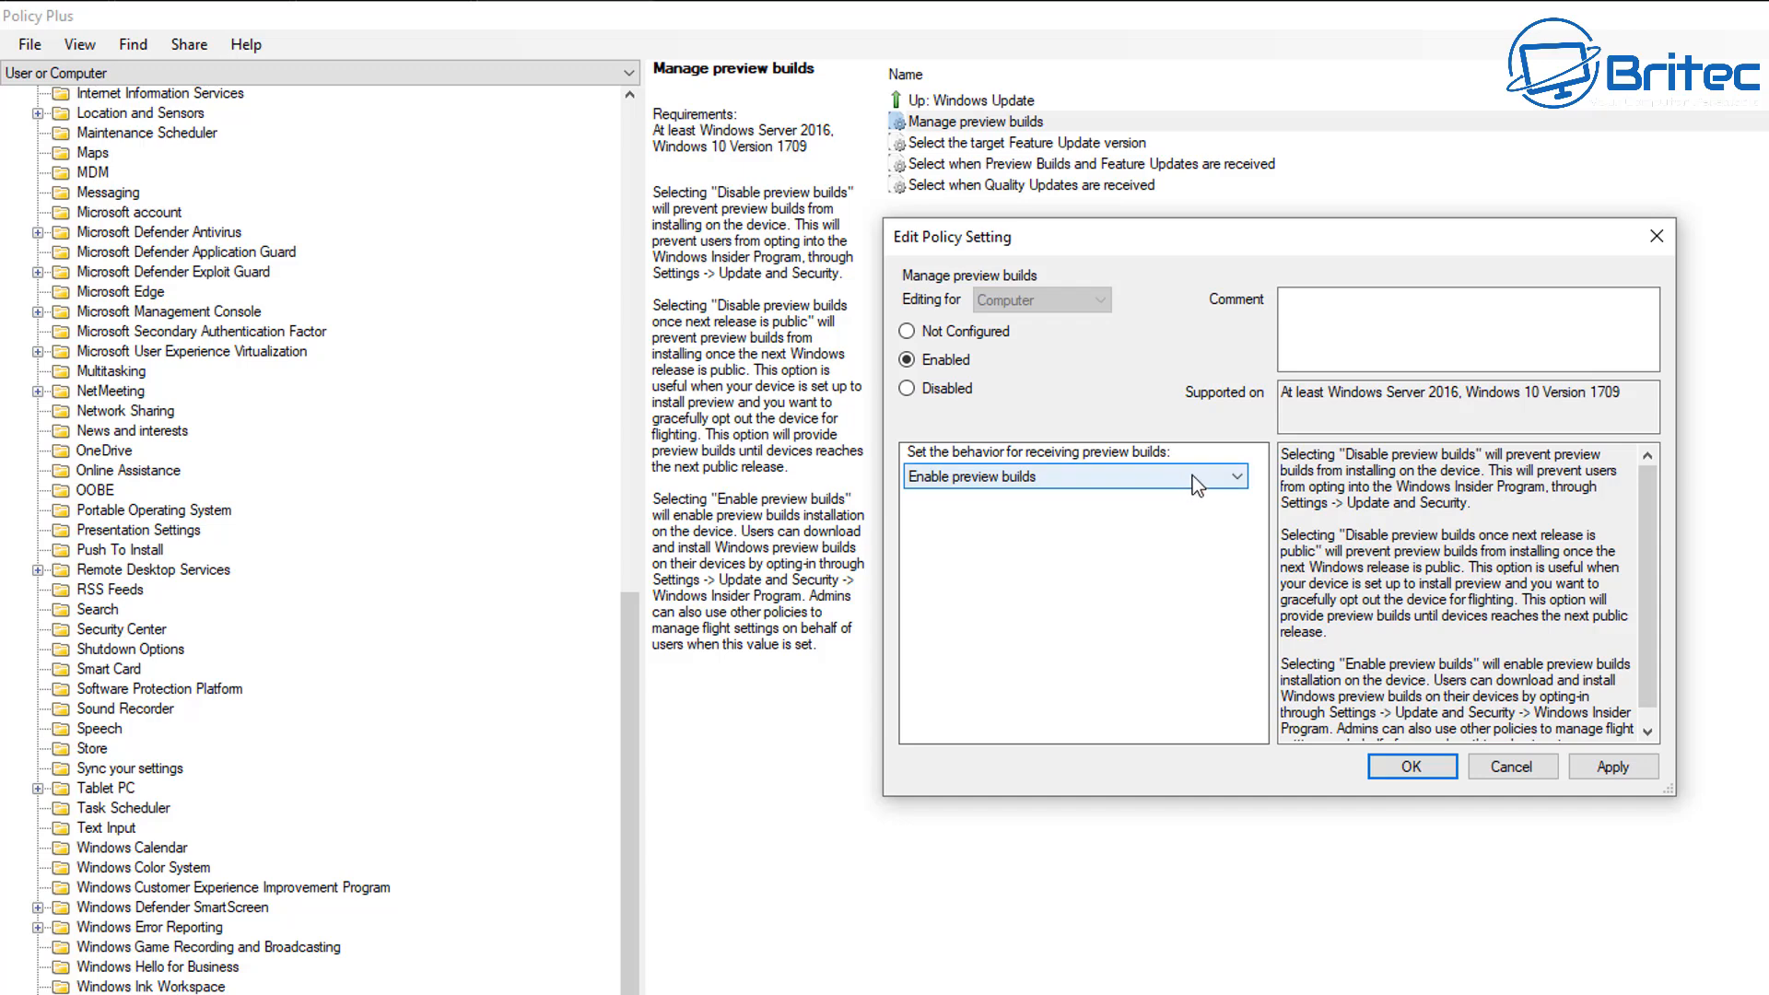
pyautogui.click(1192, 475)
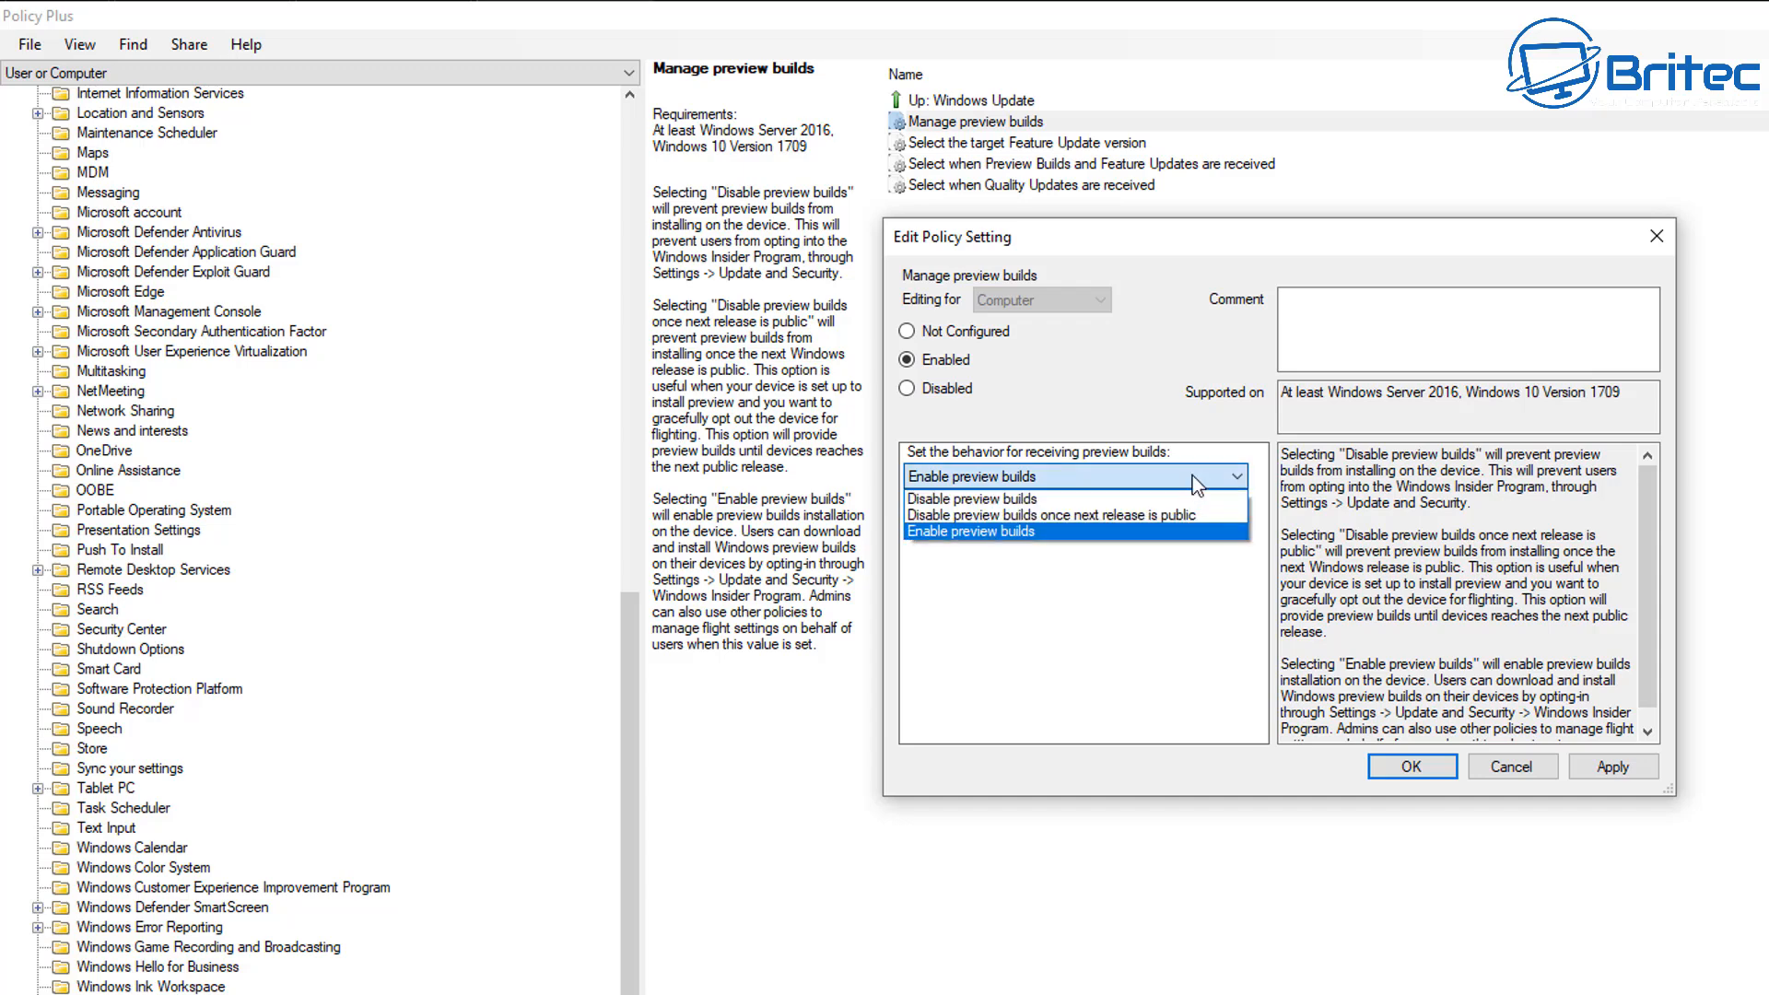
pyautogui.click(1152, 498)
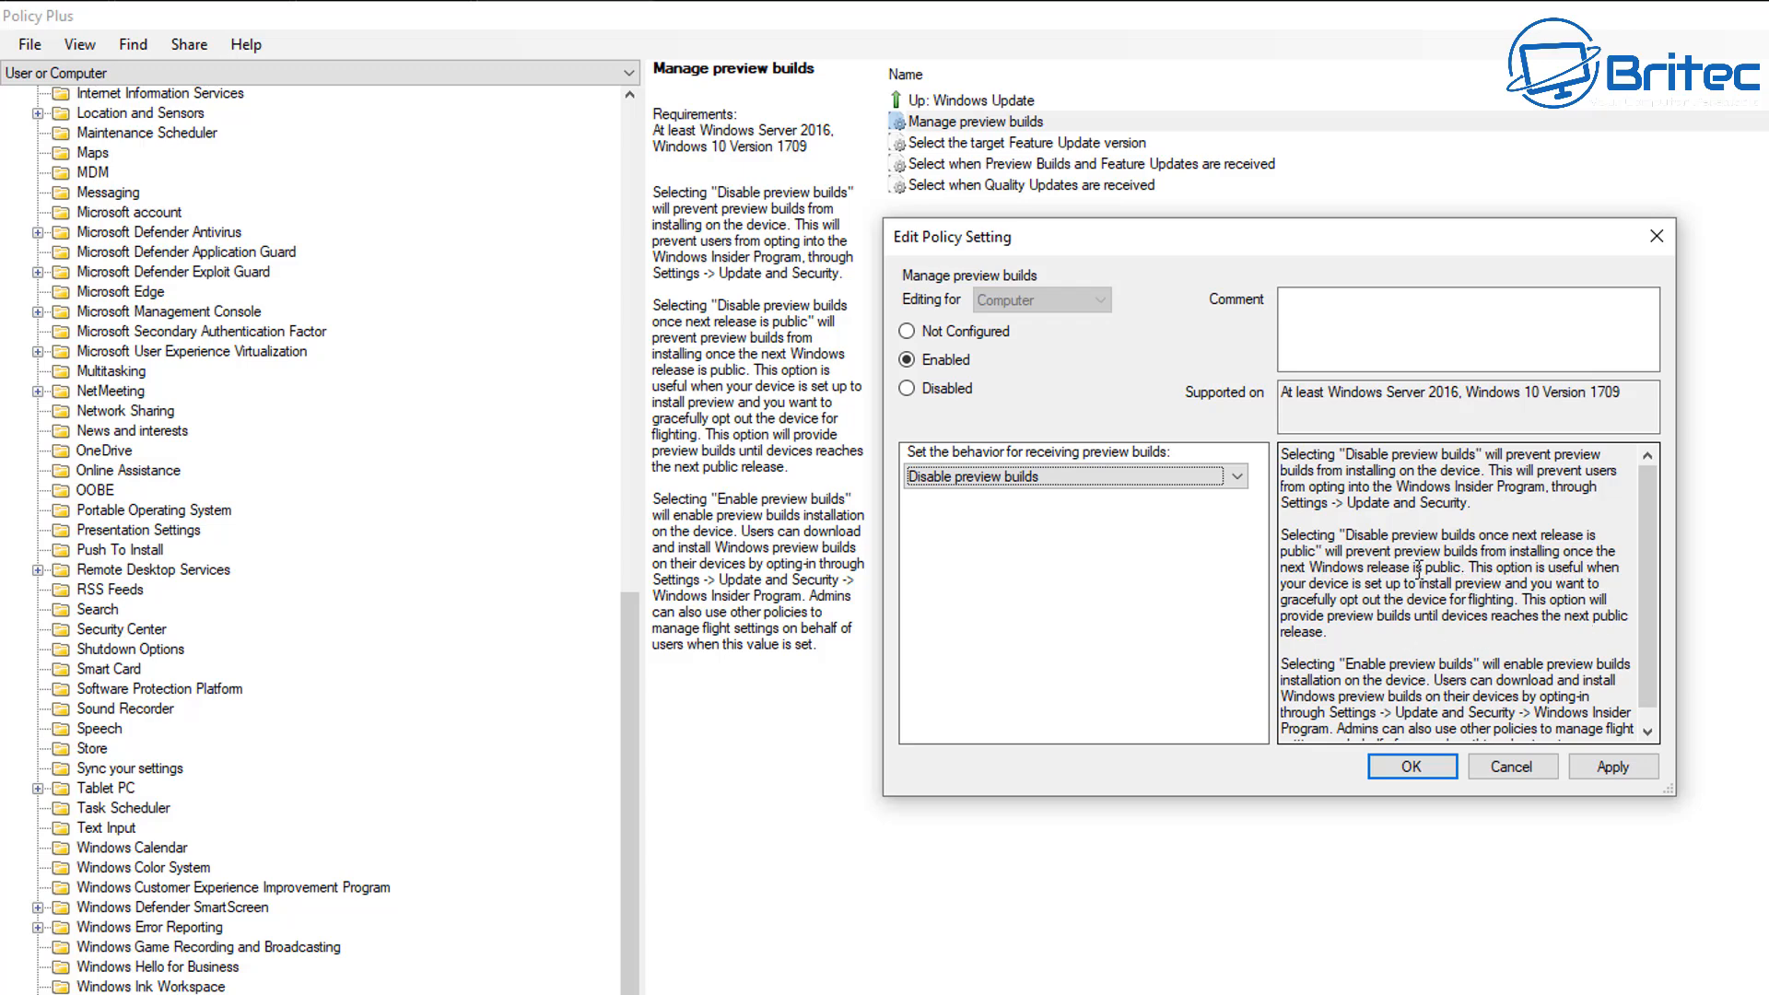
pyautogui.click(1613, 769)
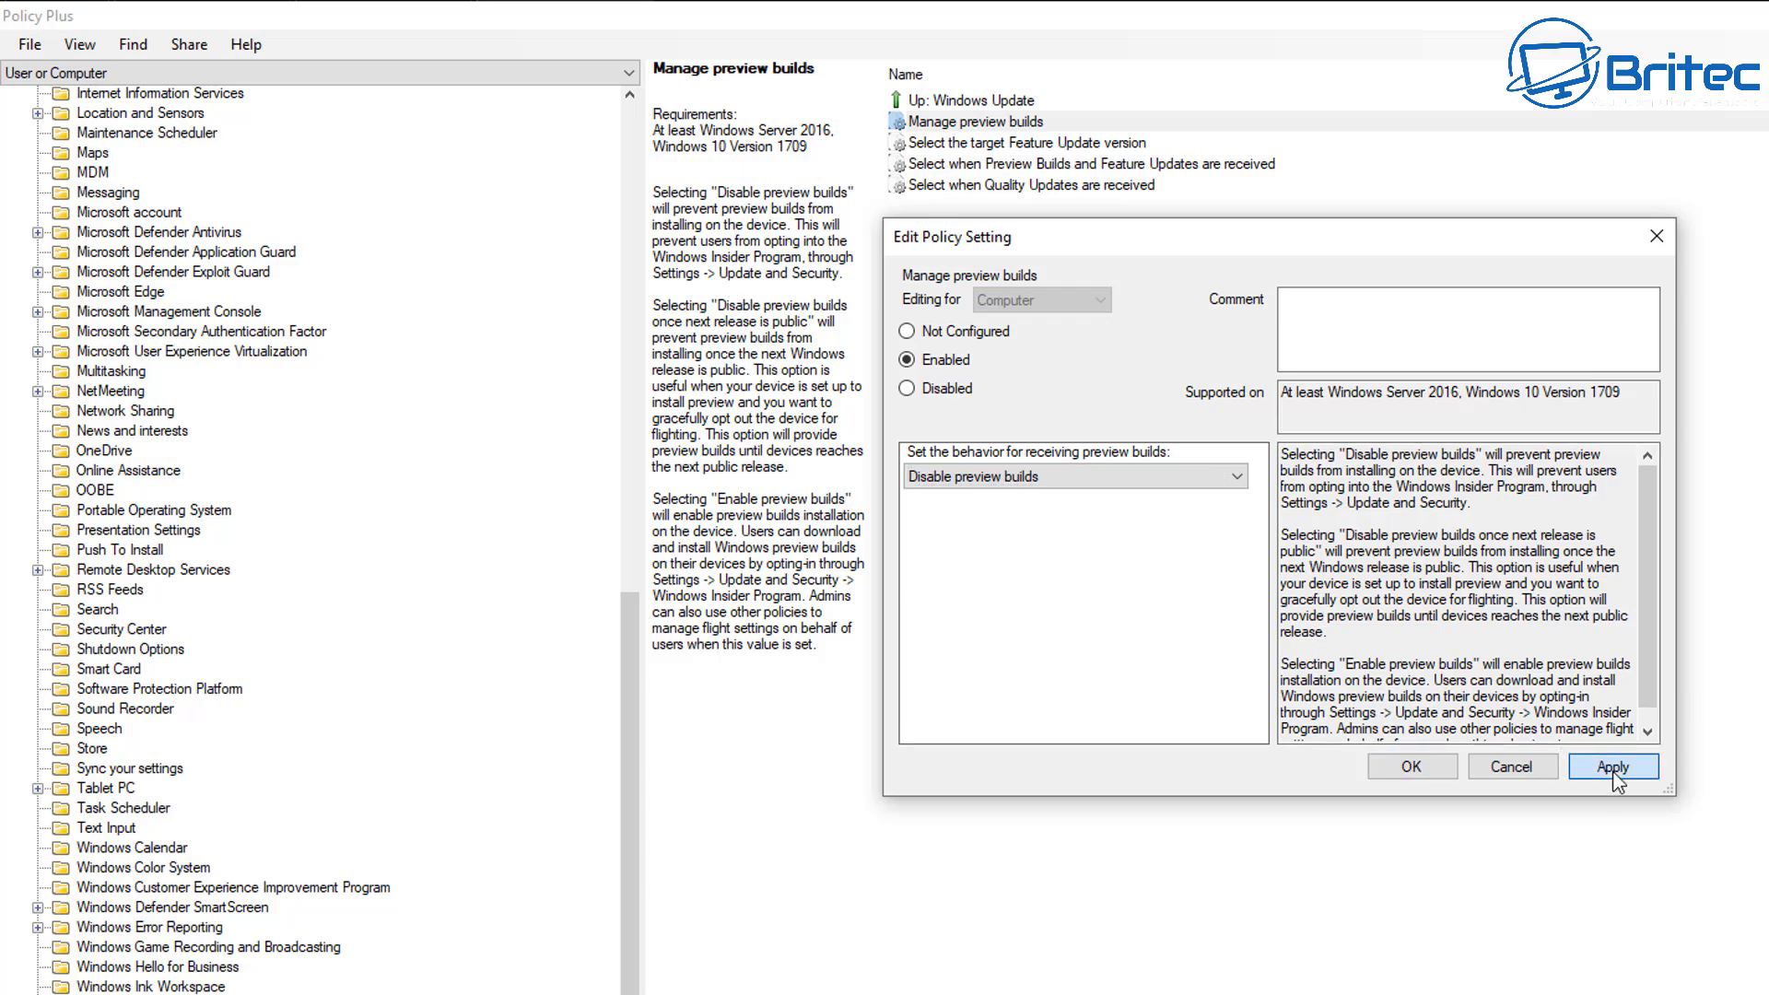
pyautogui.click(1411, 769)
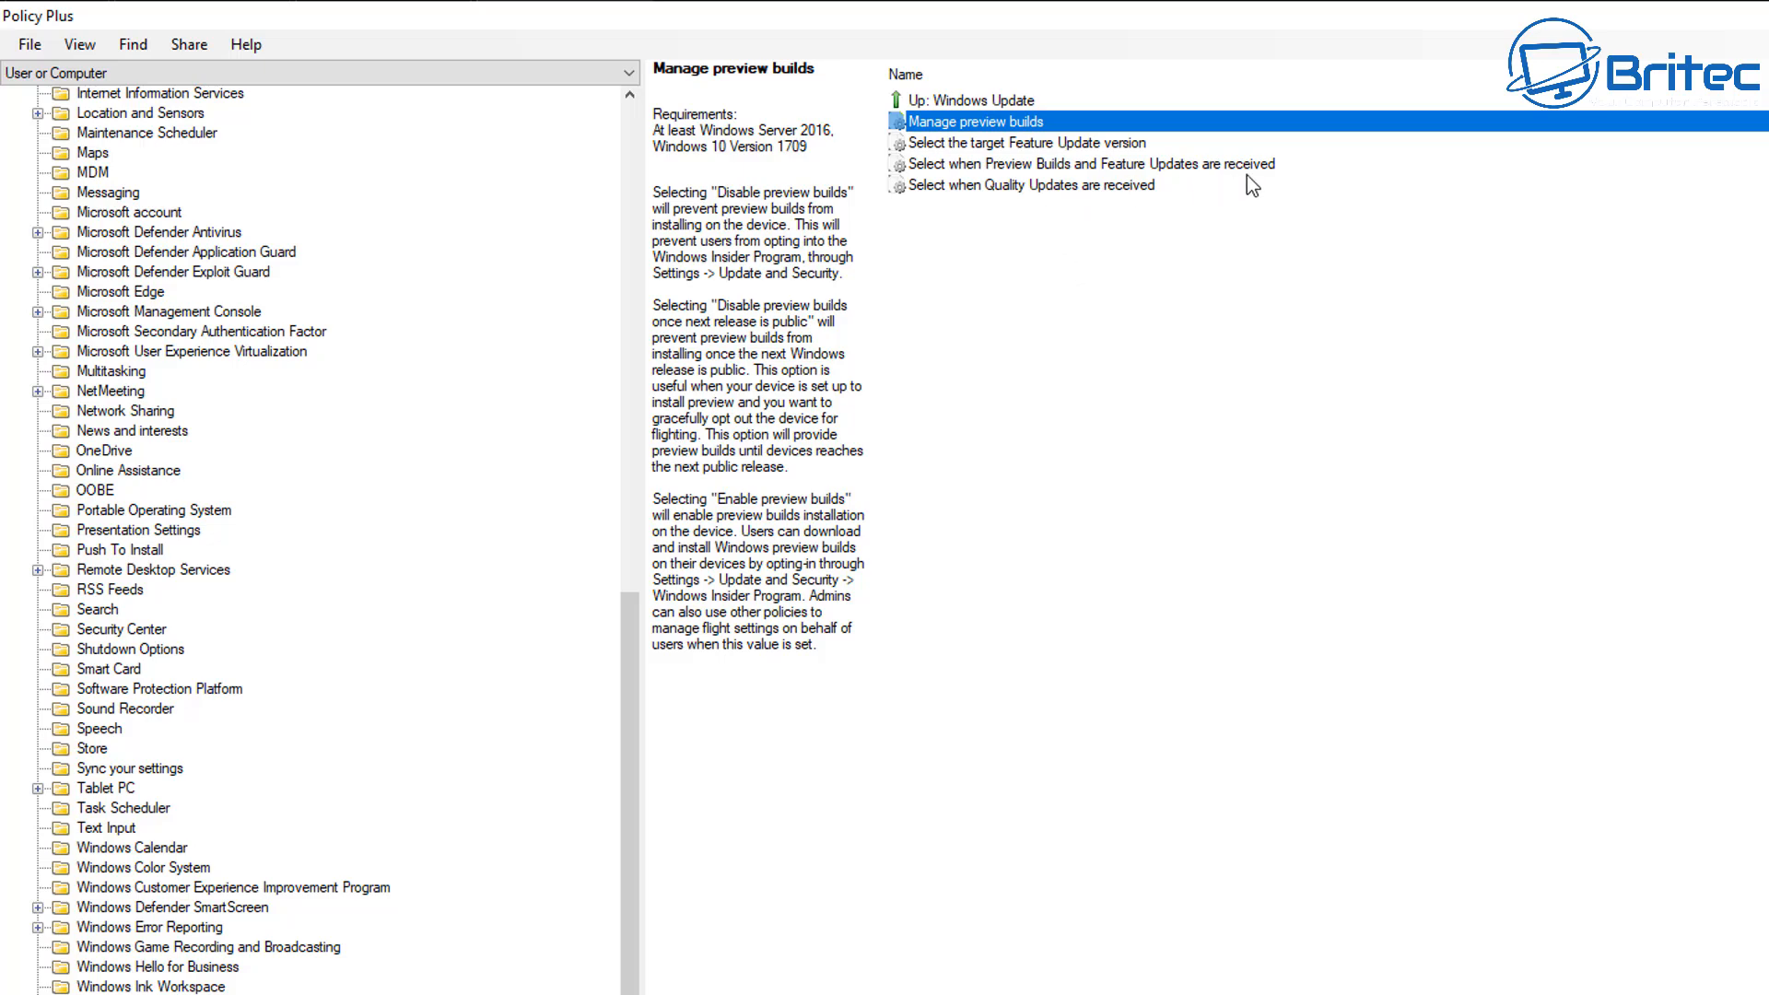
# Enable "Select when Preview Builds and Feature Updates are received" with the Semi-Annual Channel readiness level and a deferral of 365 days.
pyautogui.click(1080, 163)
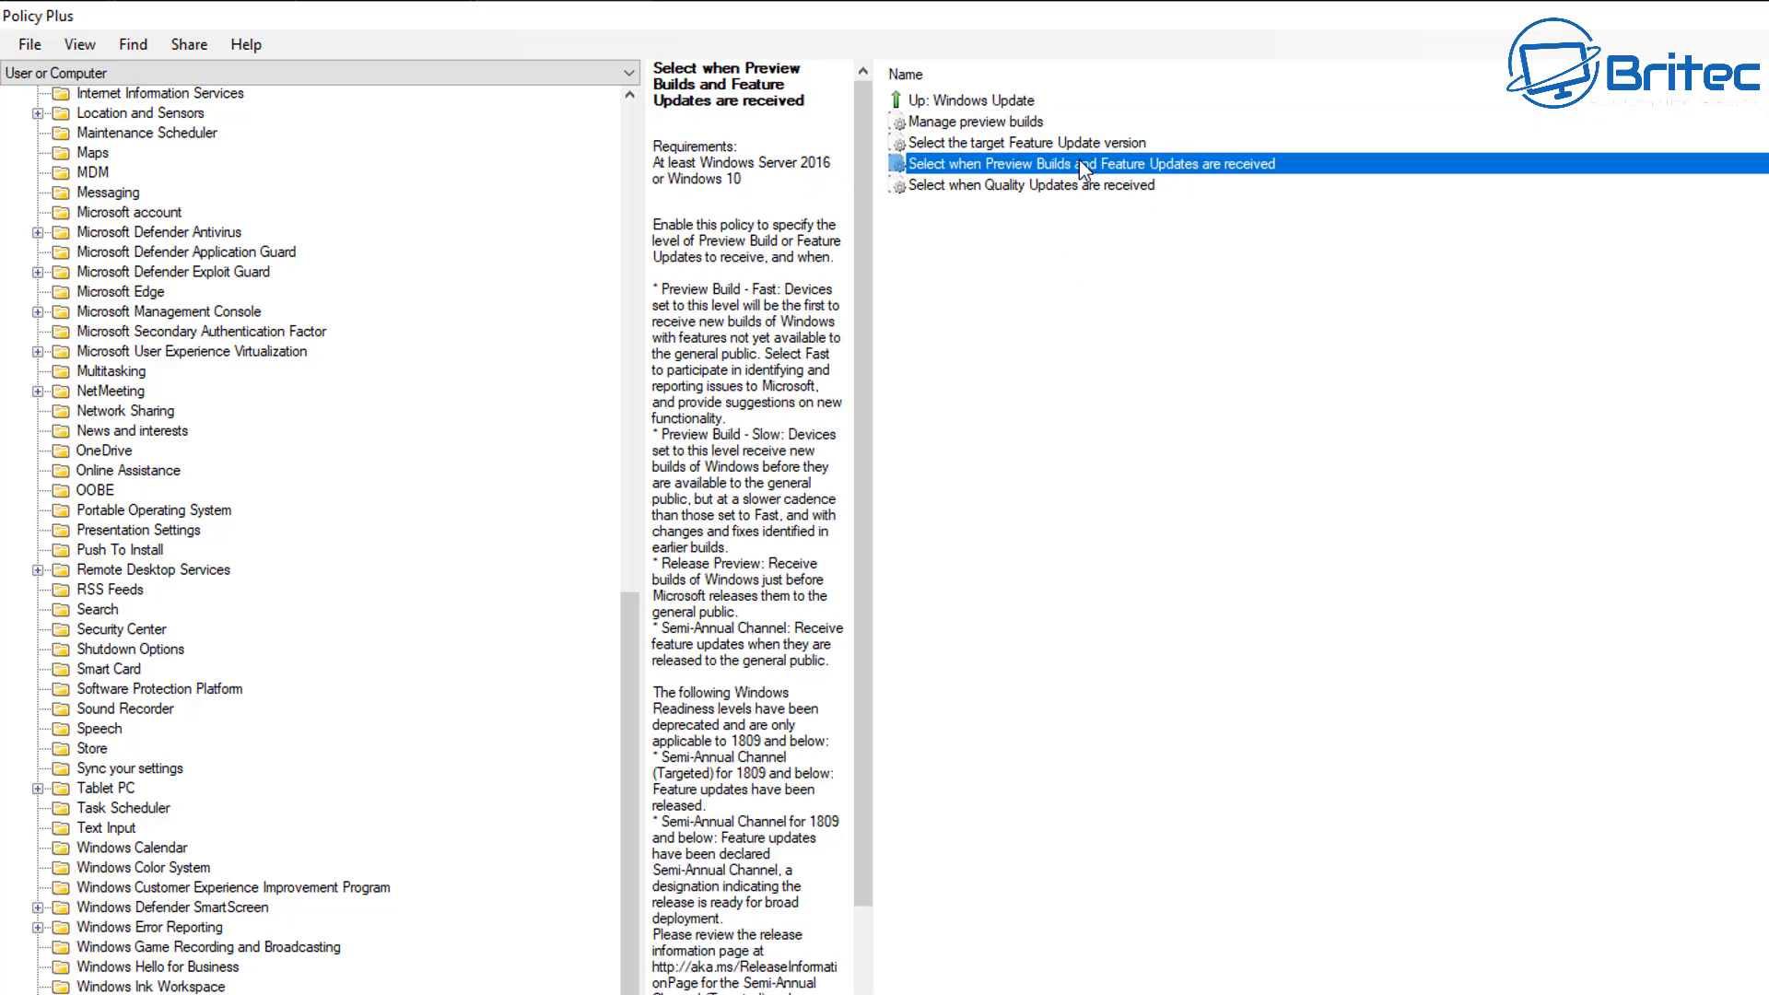
pyautogui.doubleClick(1080, 163)
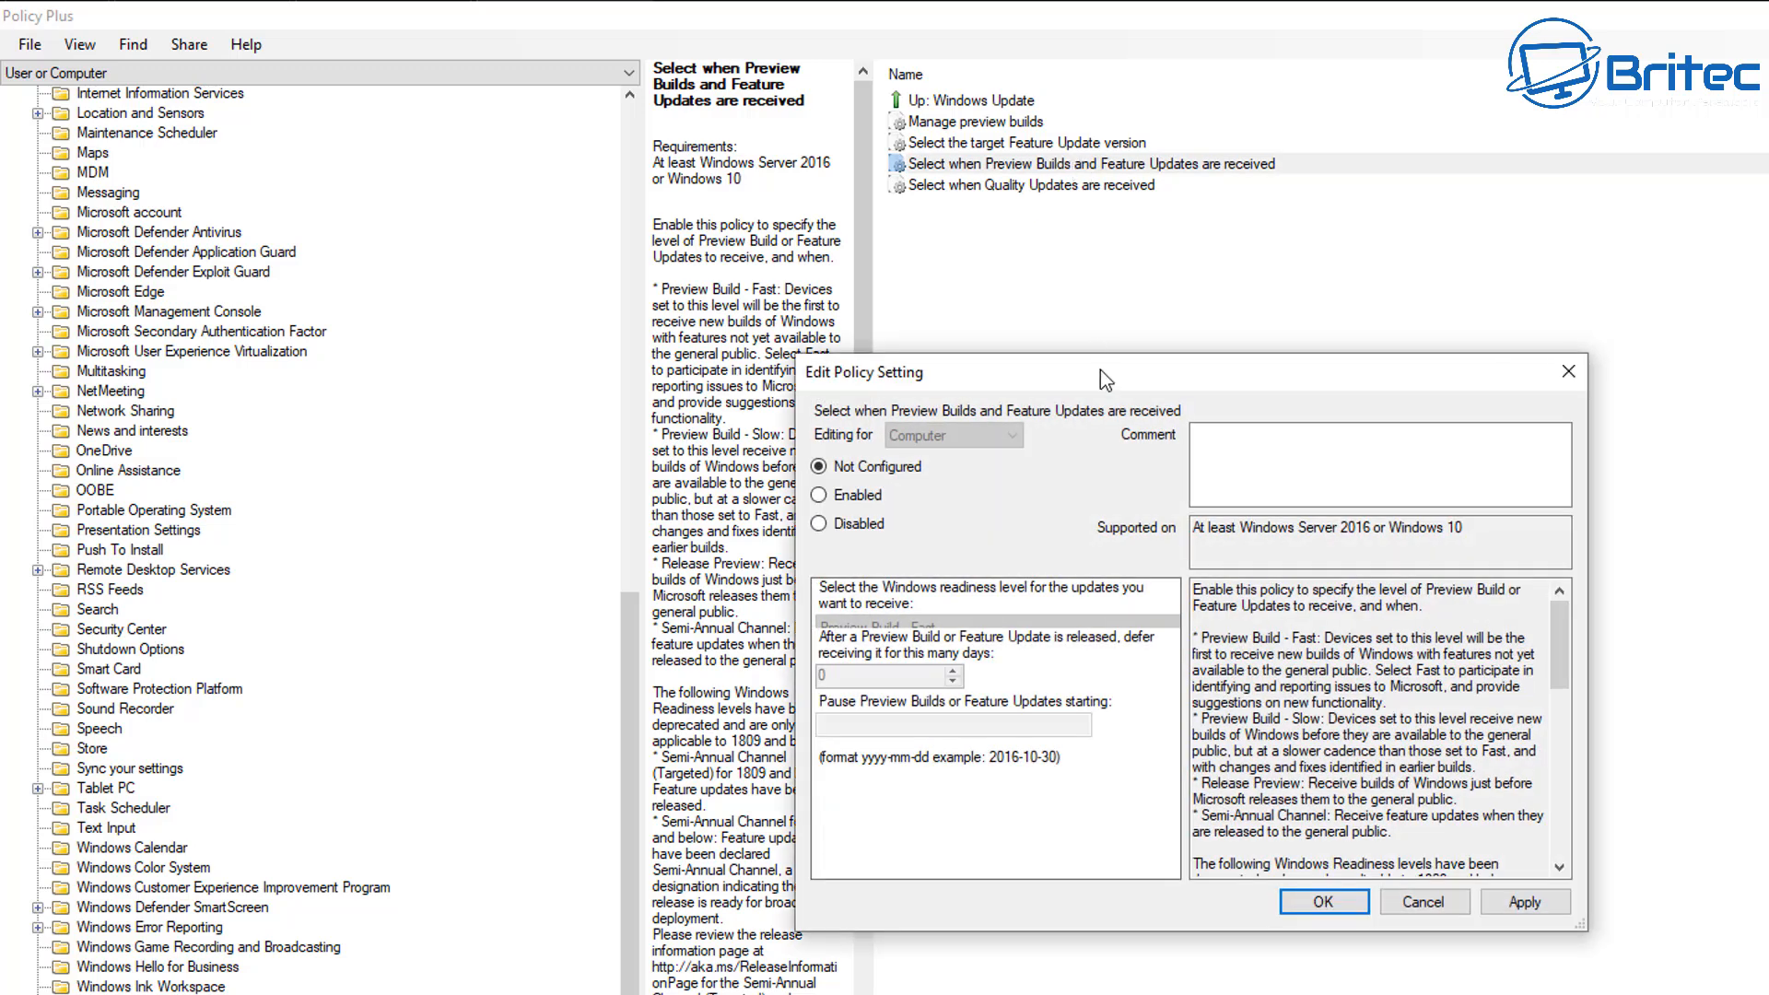
pyautogui.moveTo(1100, 368); pyautogui.dragTo(1198, 237)
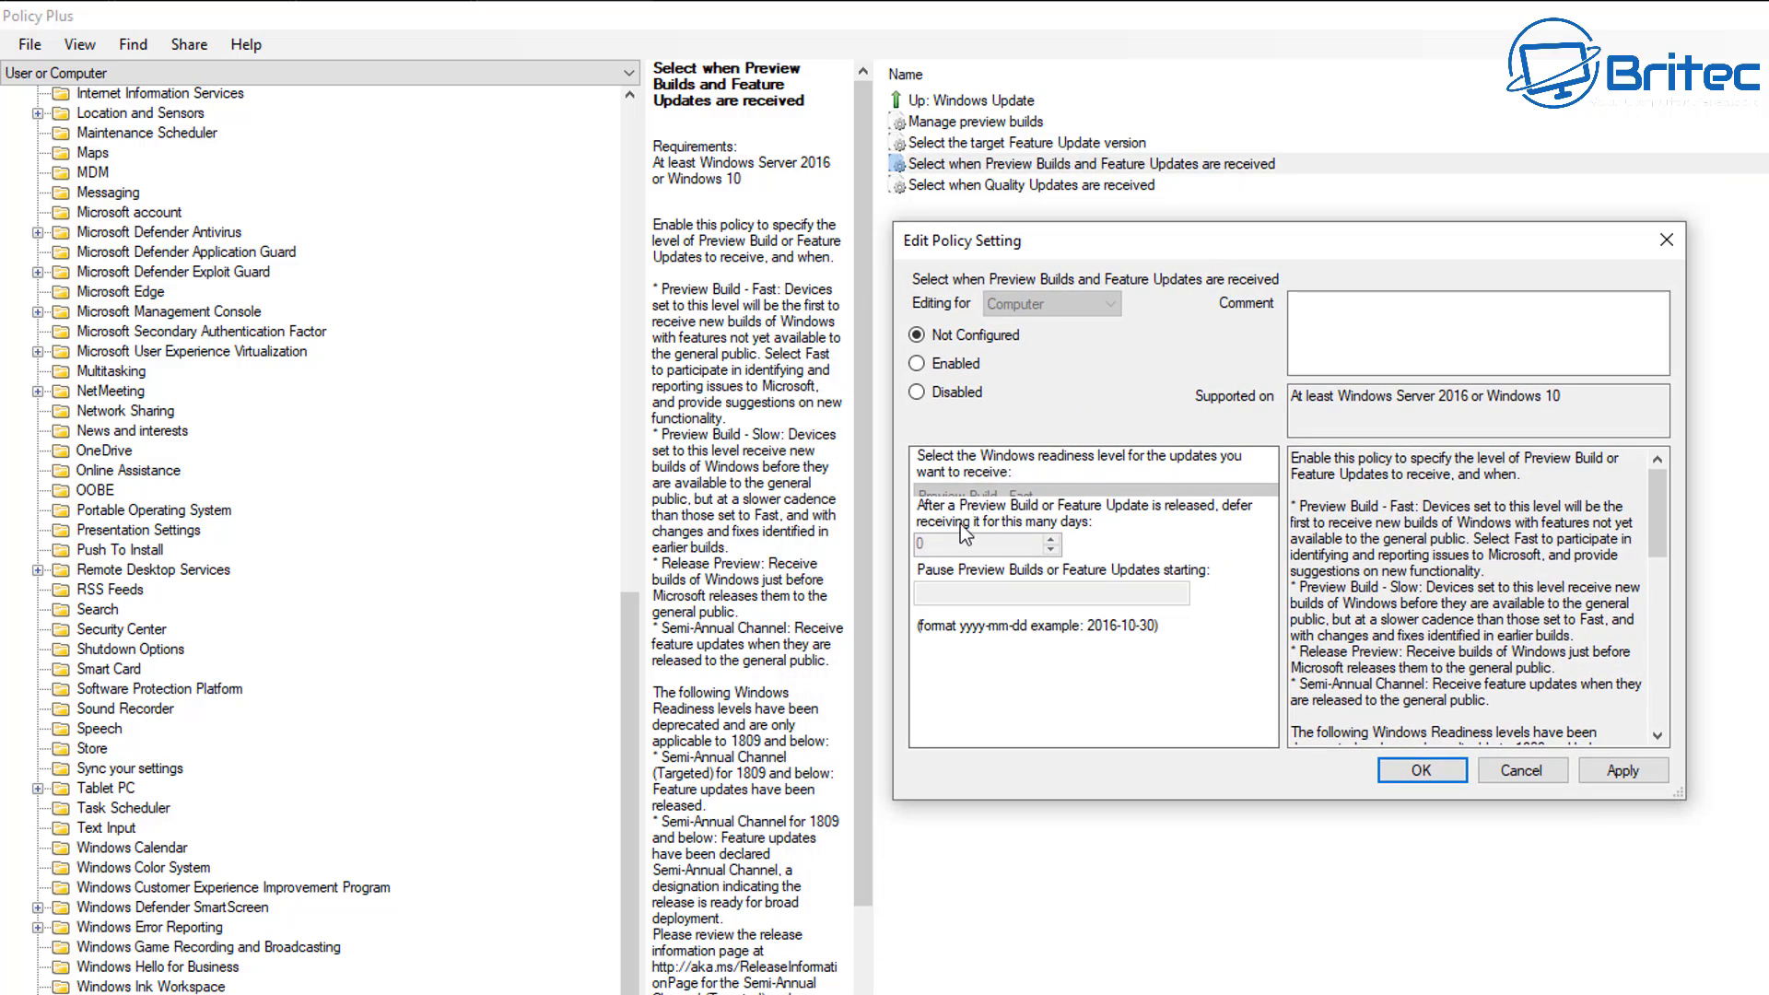
pyautogui.moveTo(1687, 797); pyautogui.dragTo(1768, 994)
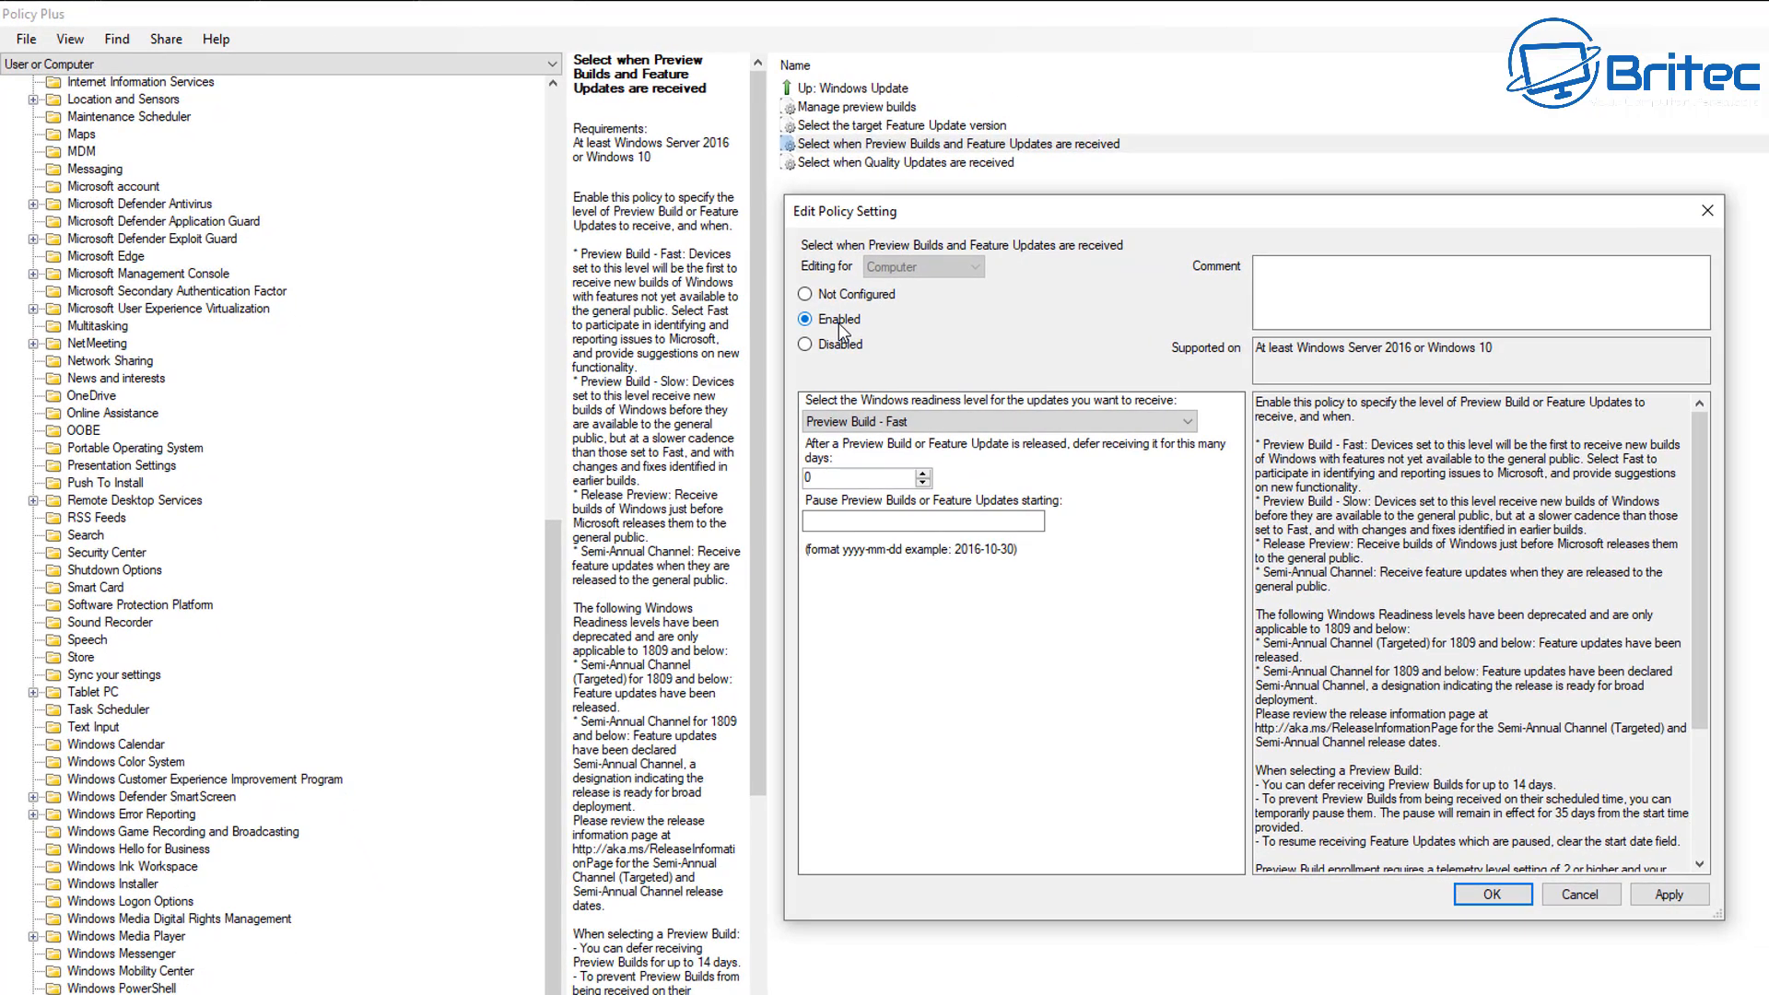
pyautogui.click(956, 364)
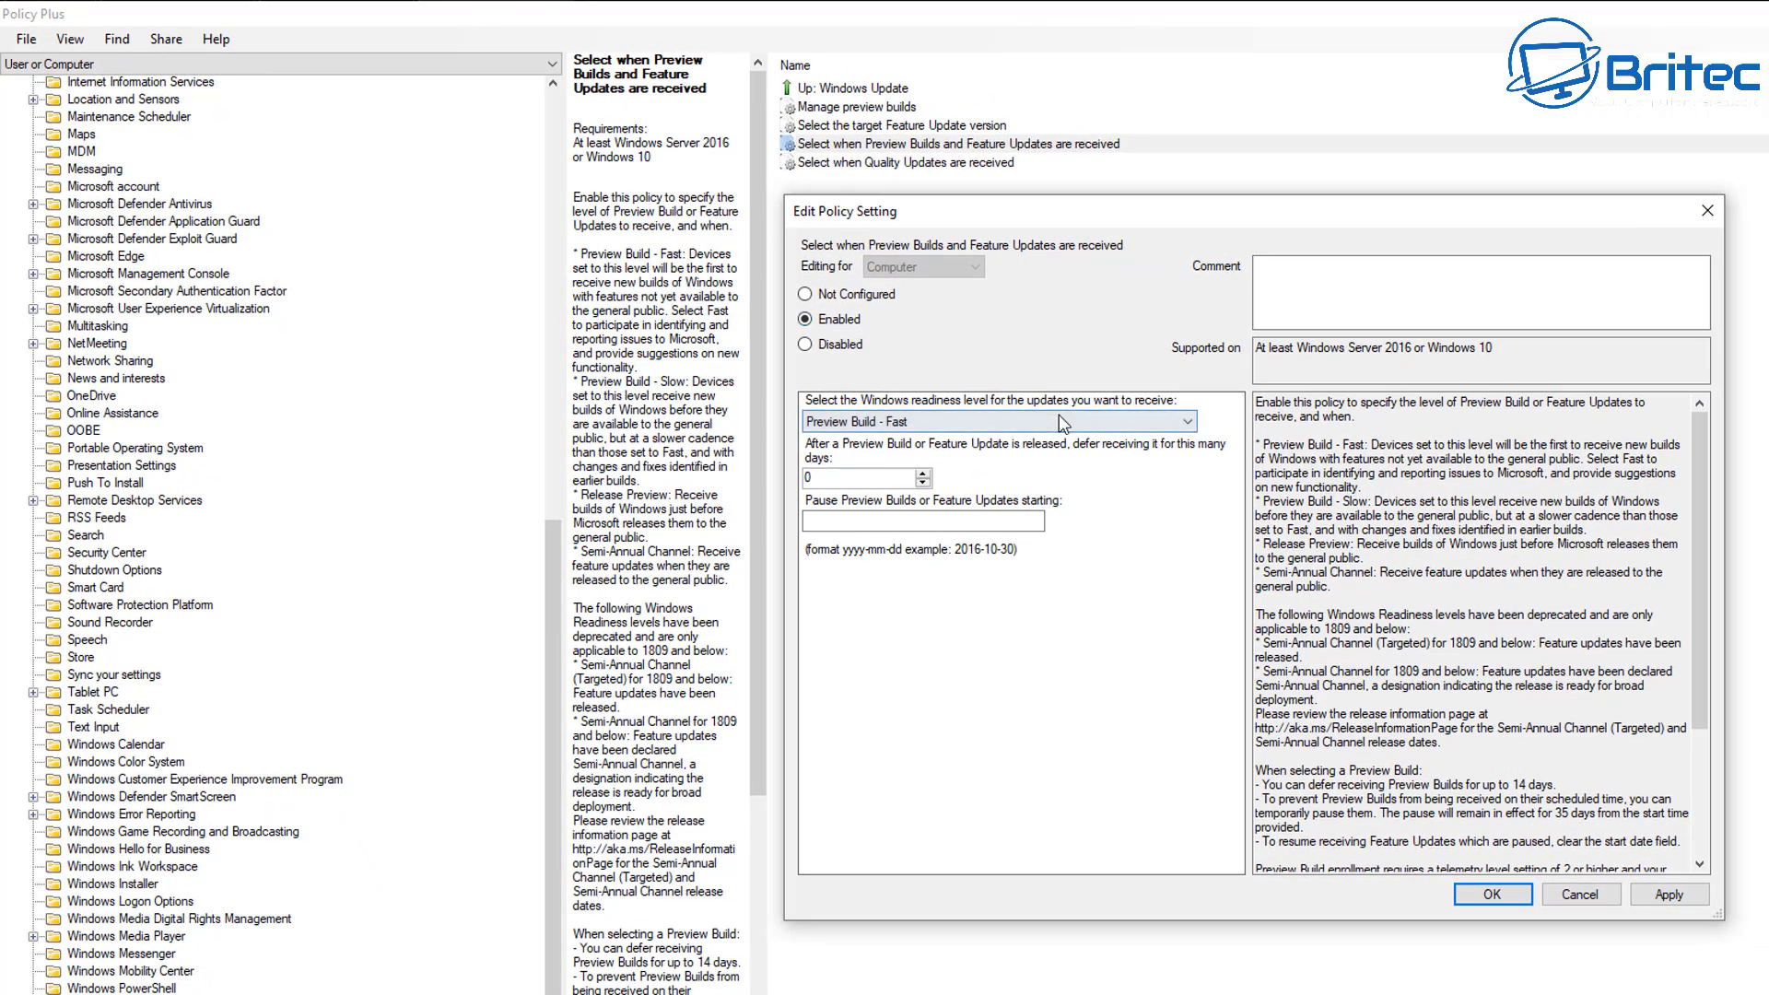
pyautogui.click(1062, 422)
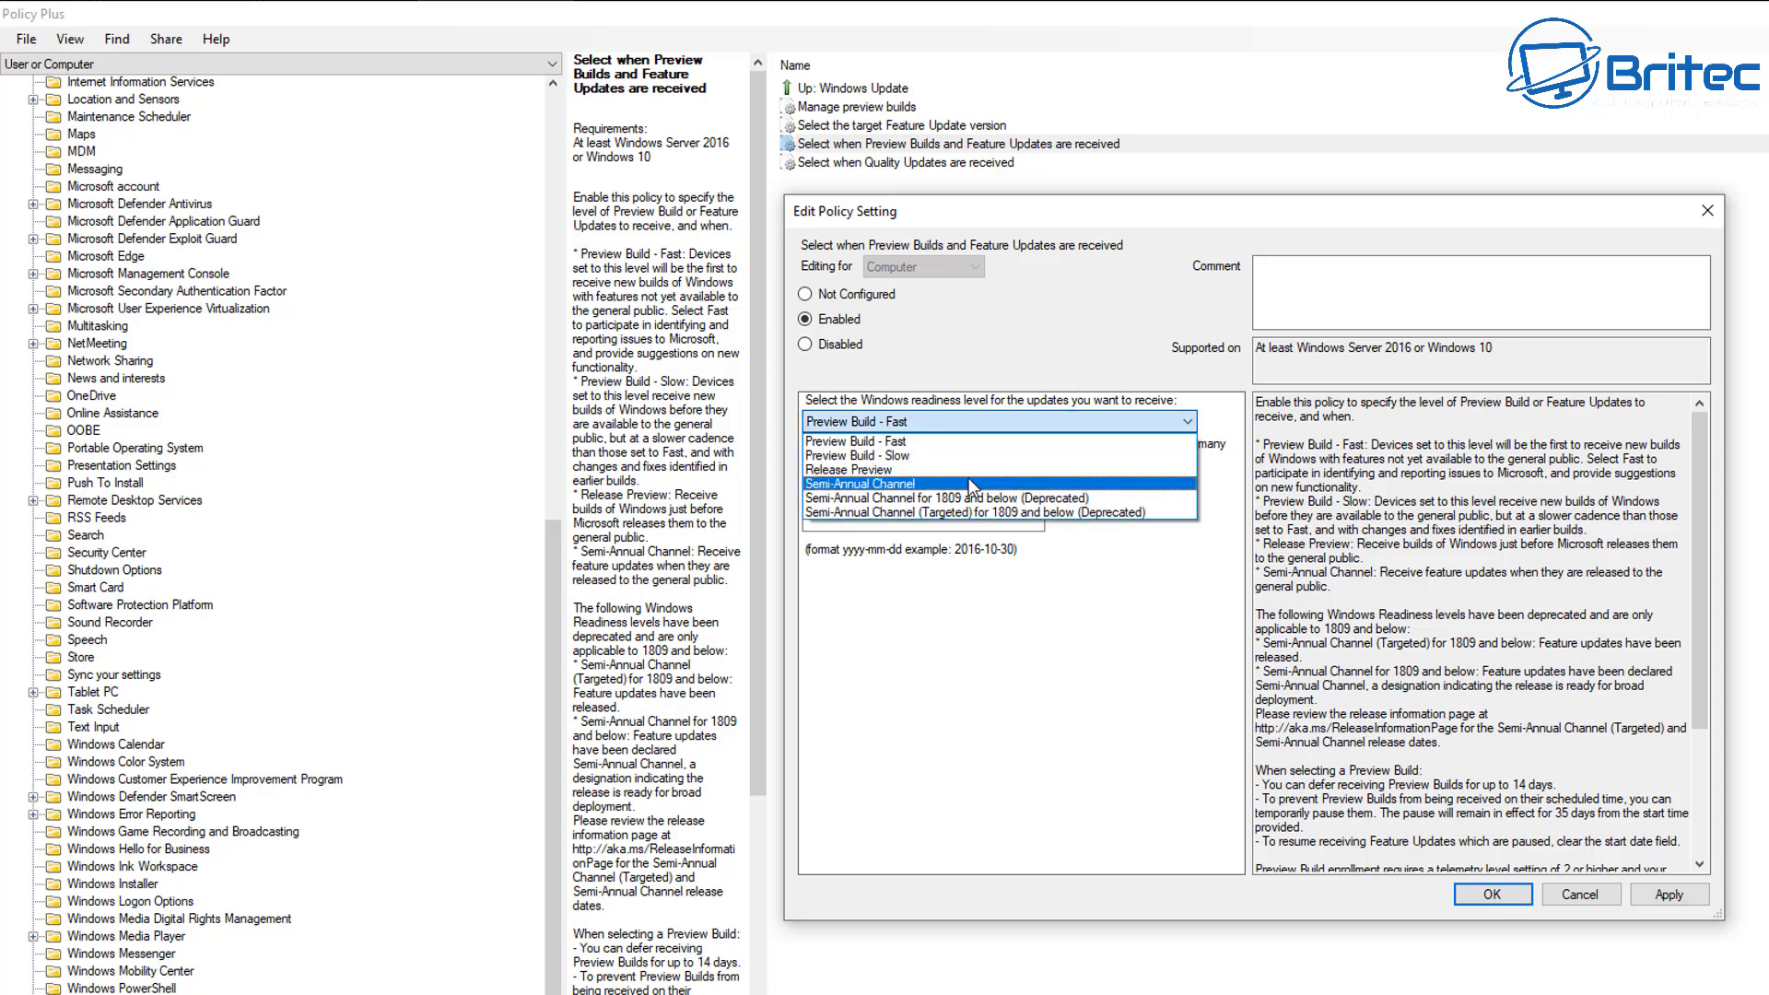
pyautogui.click(1128, 489)
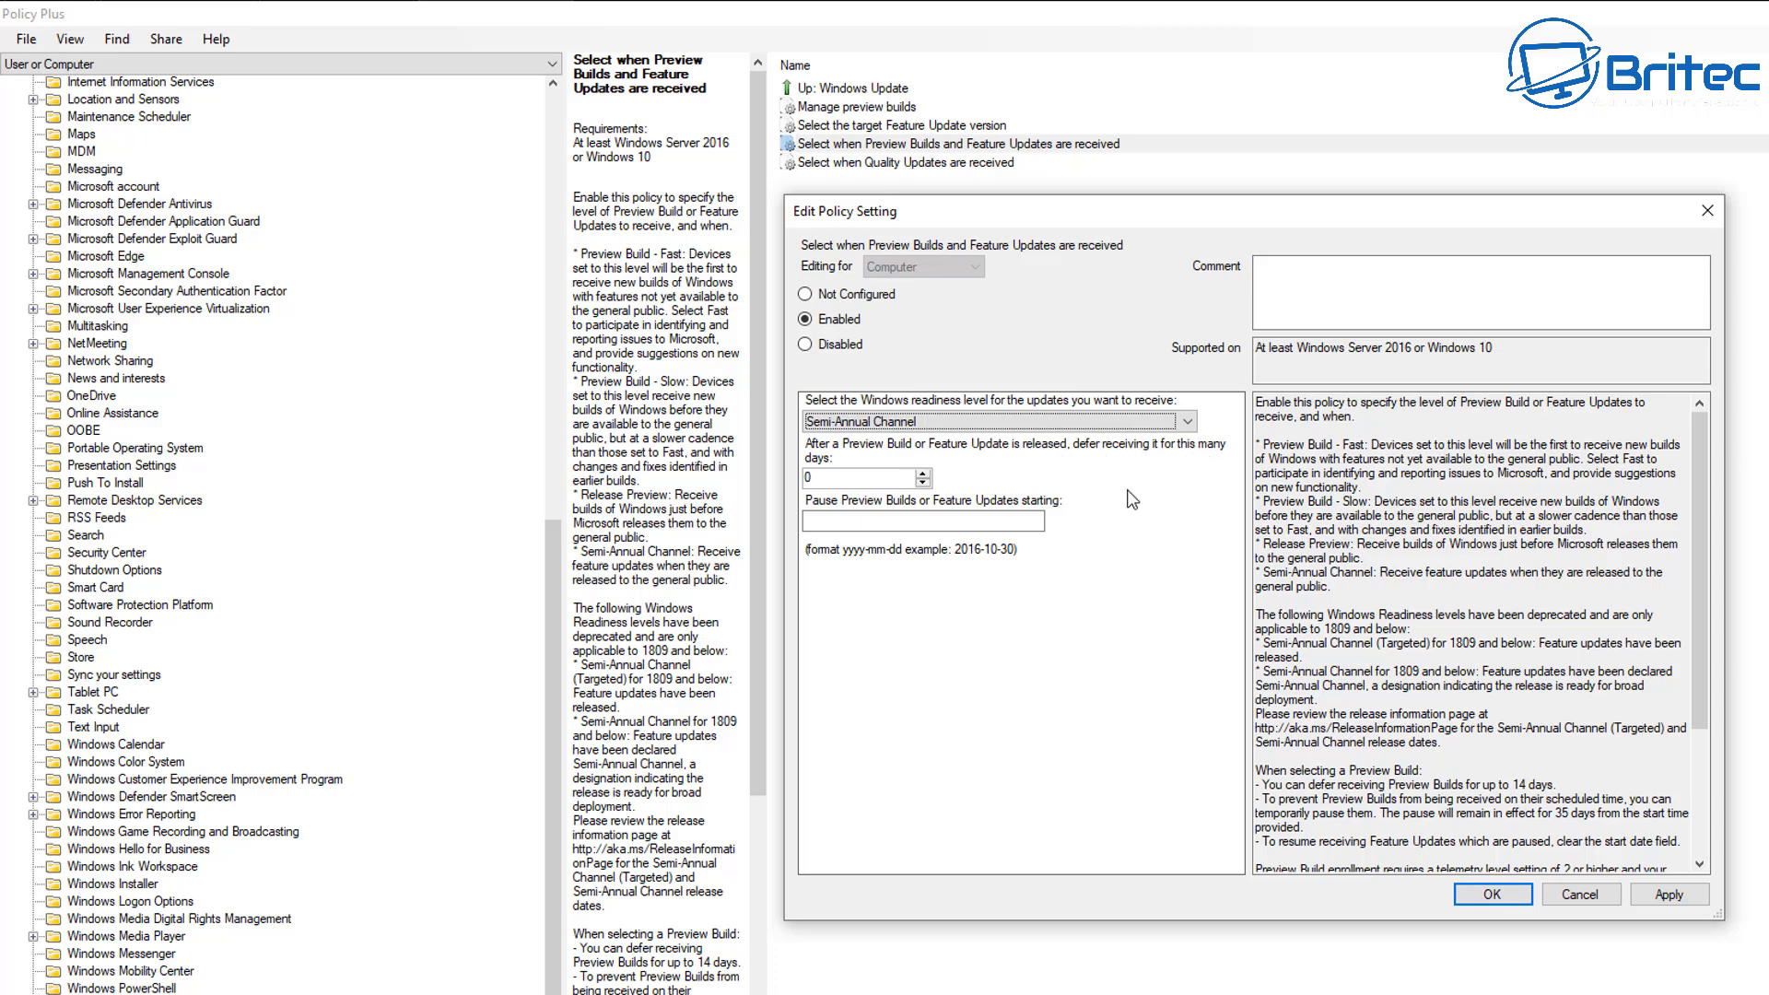
pyautogui.doubleClick(808, 478)
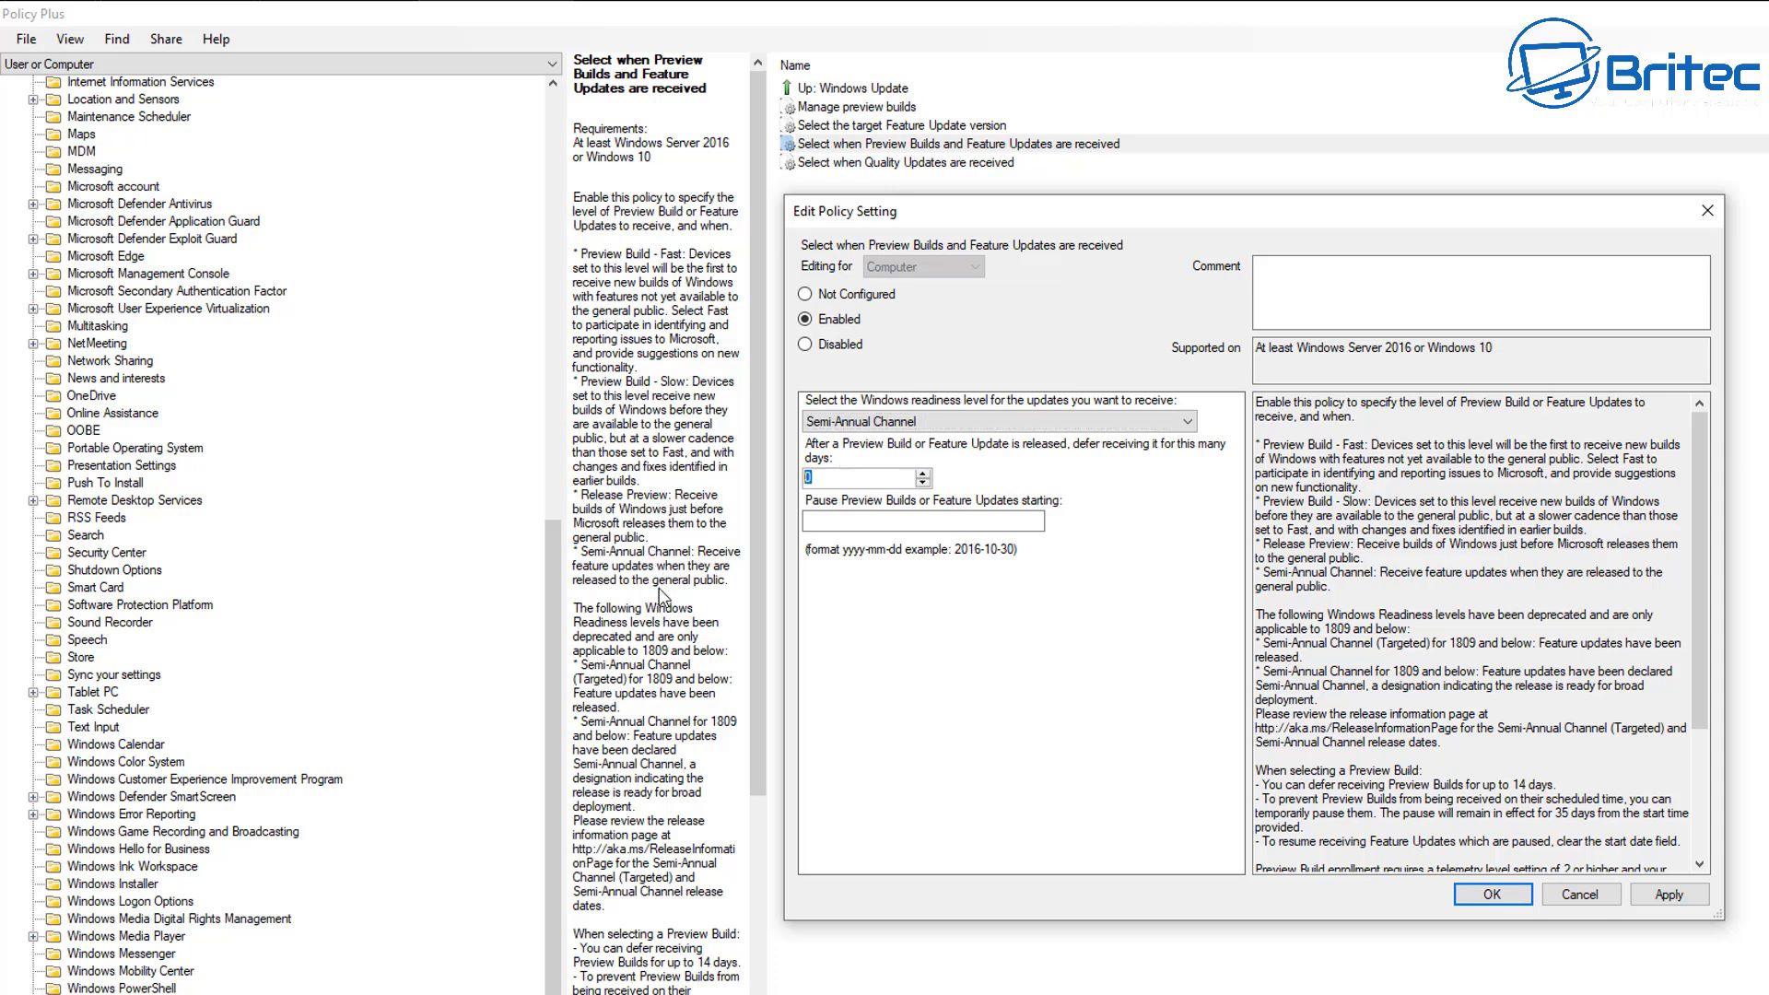
pyautogui.write('365')
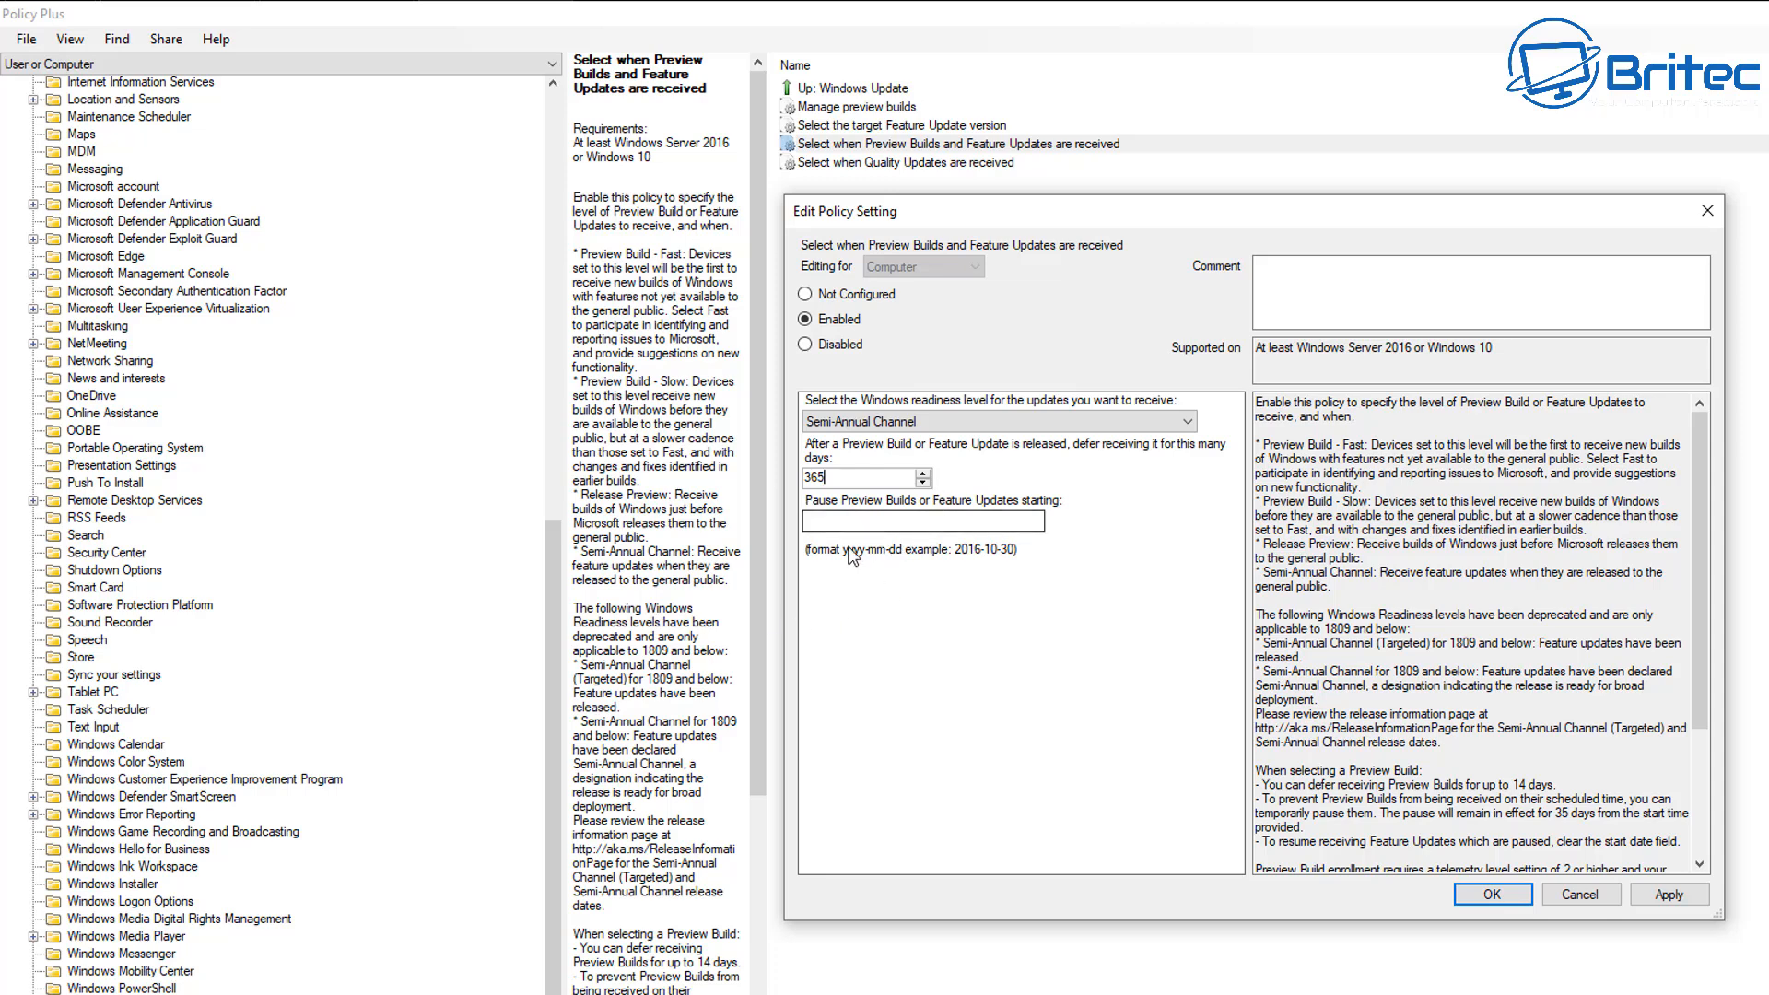
# Review the policy's deferral notes, set the pause start date for preview builds or feature updates to 2024-06-24 and accept the policy.
pyautogui.click(819, 521)
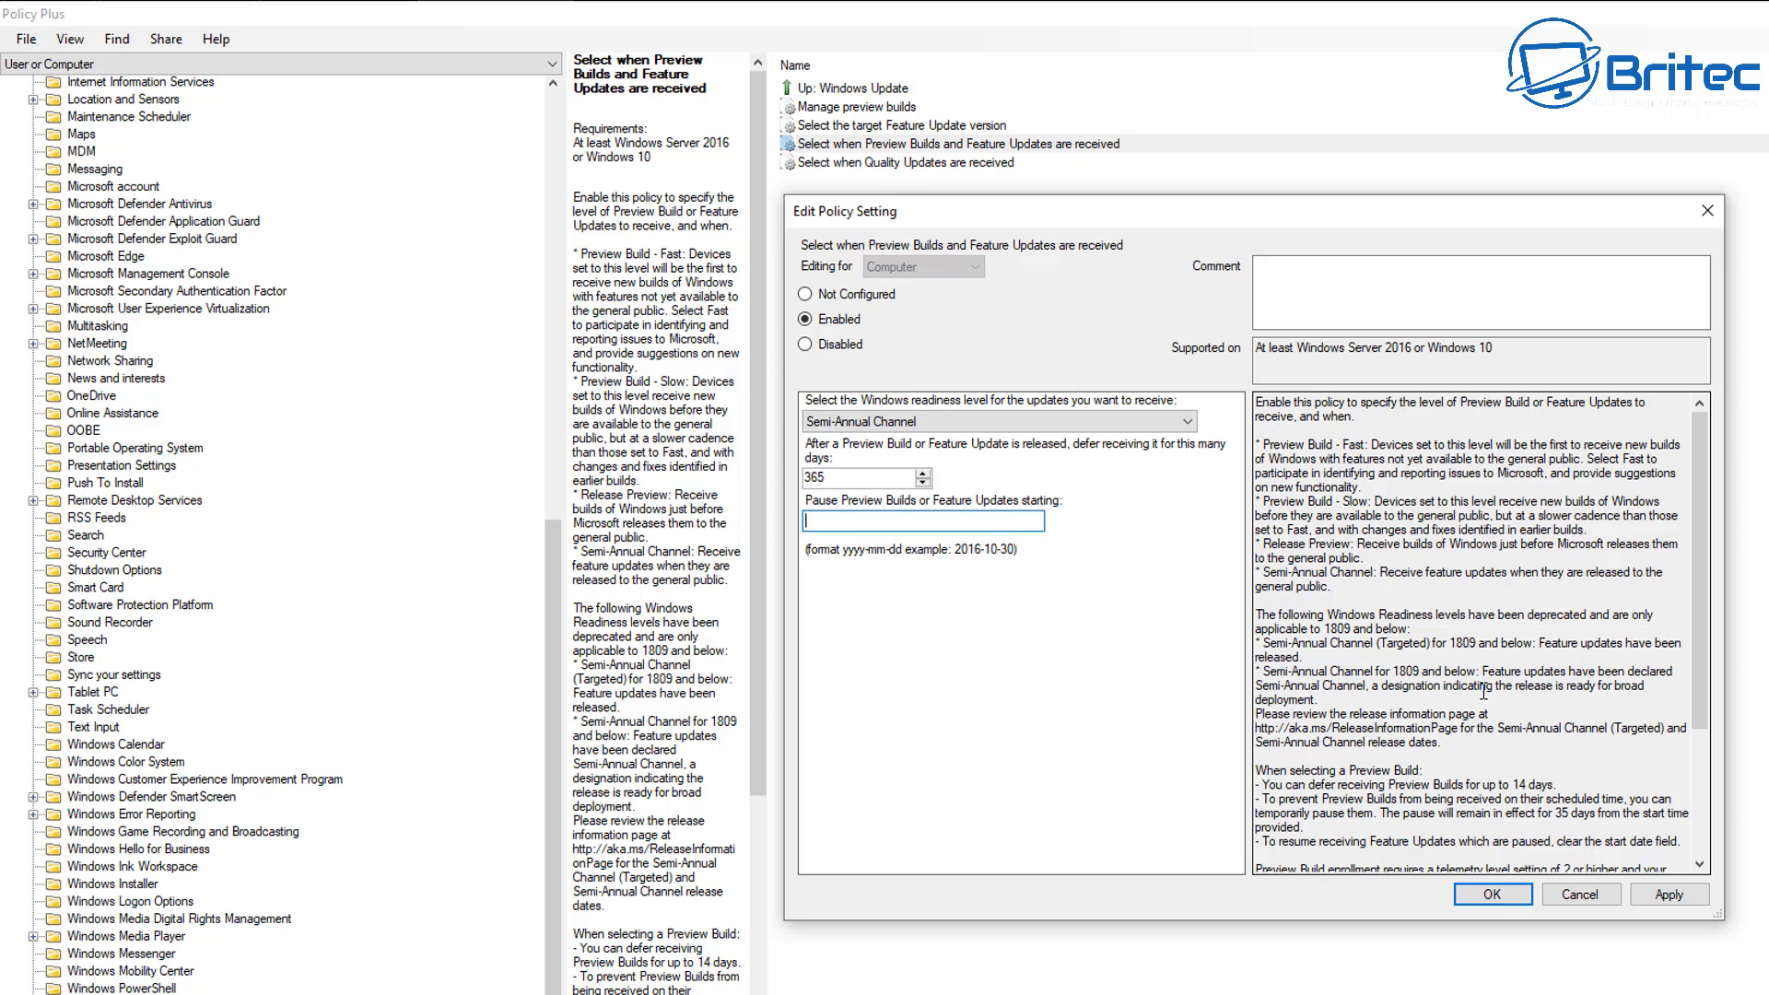
pyautogui.scroll(-3, 1460, 767)
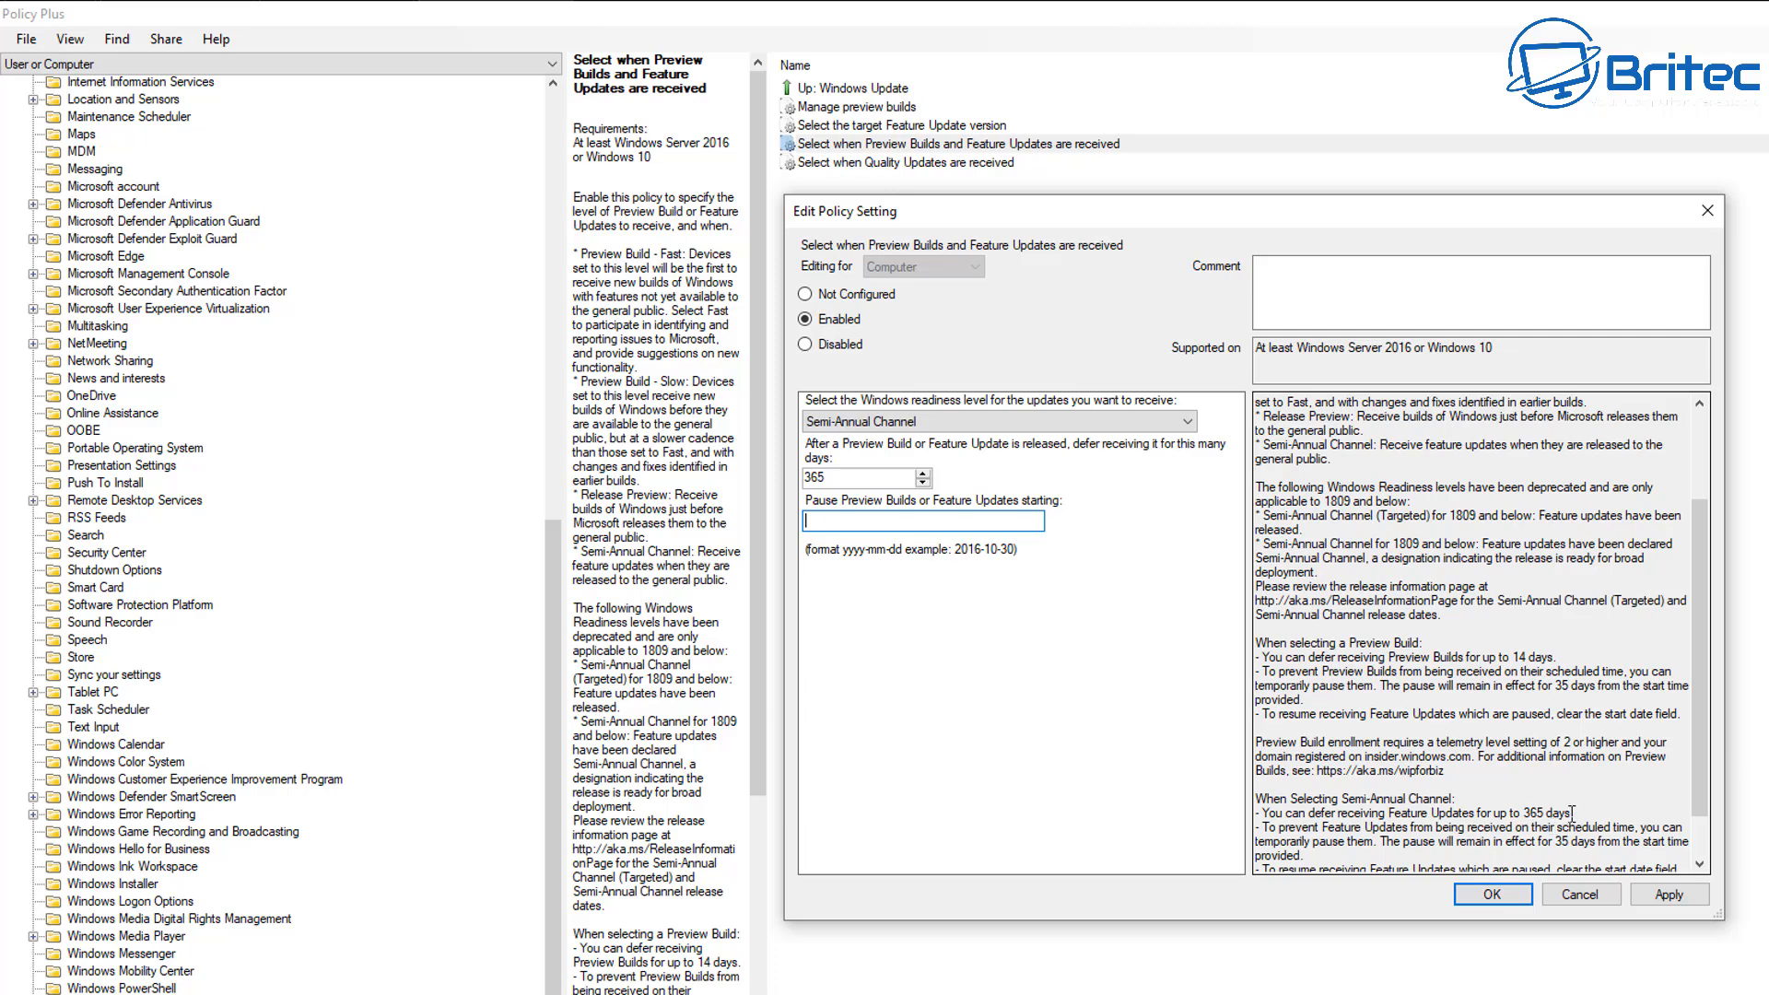
pyautogui.moveTo(1573, 813); pyautogui.dragTo(1261, 817)
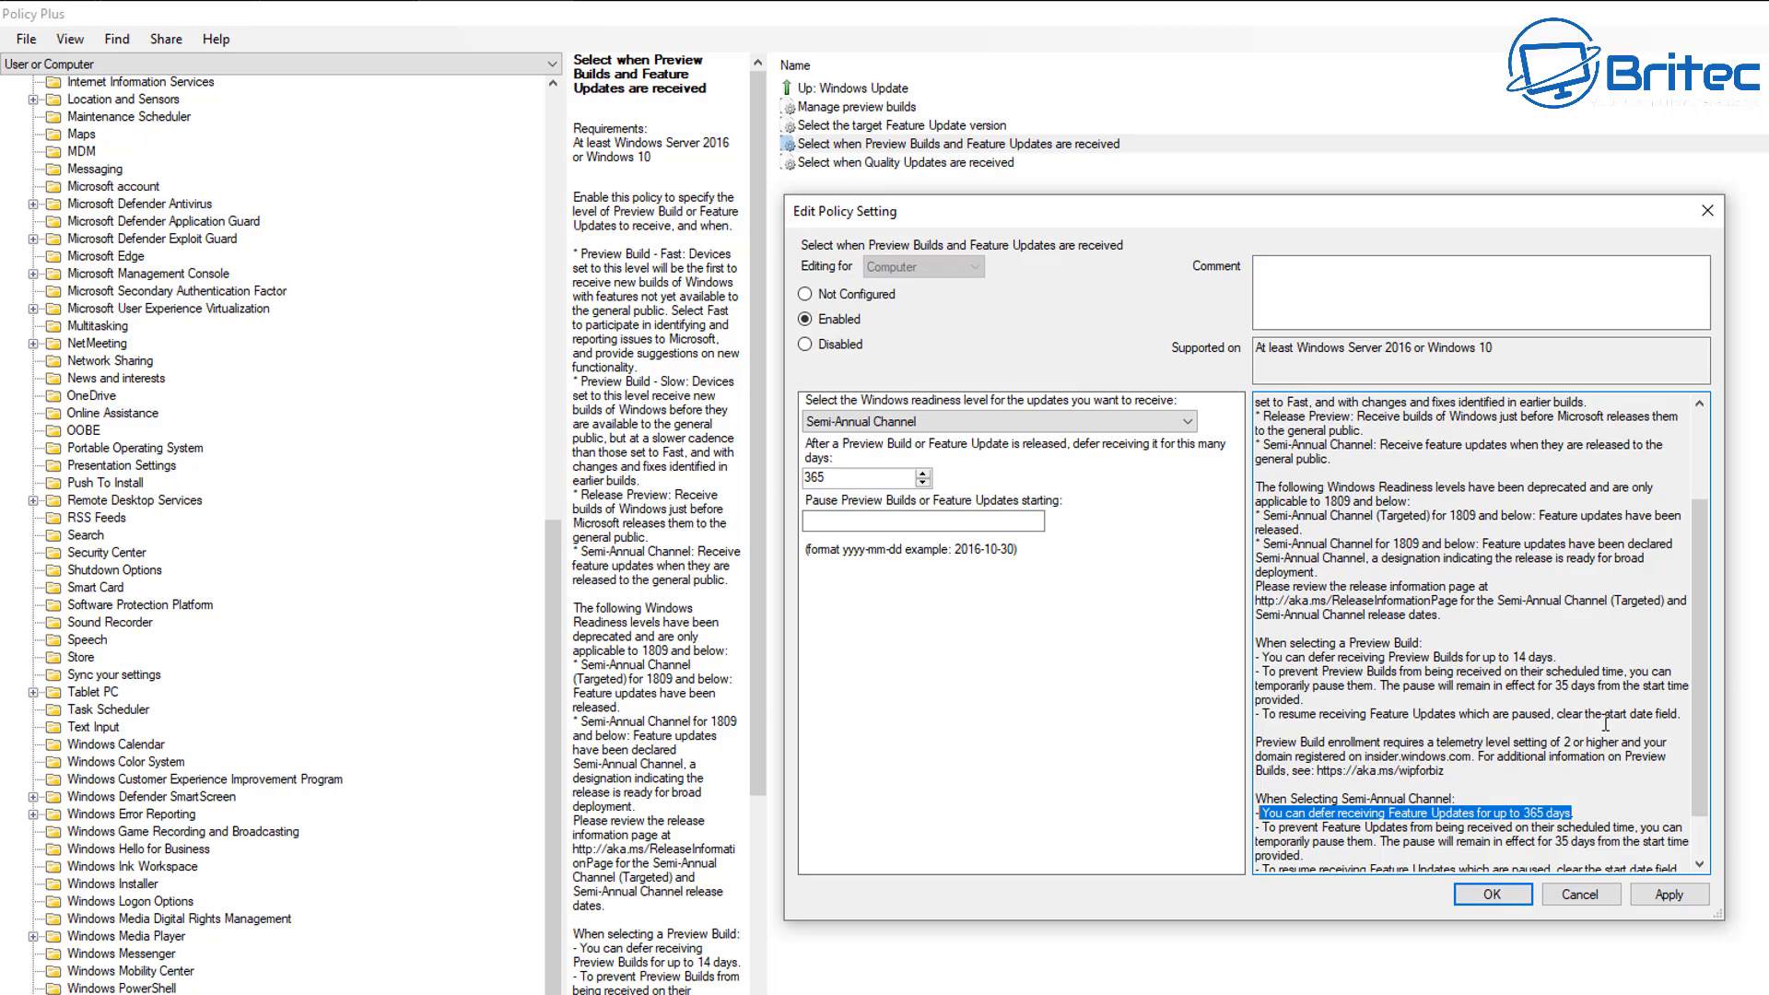
pyautogui.scroll(-2, 1594, 728)
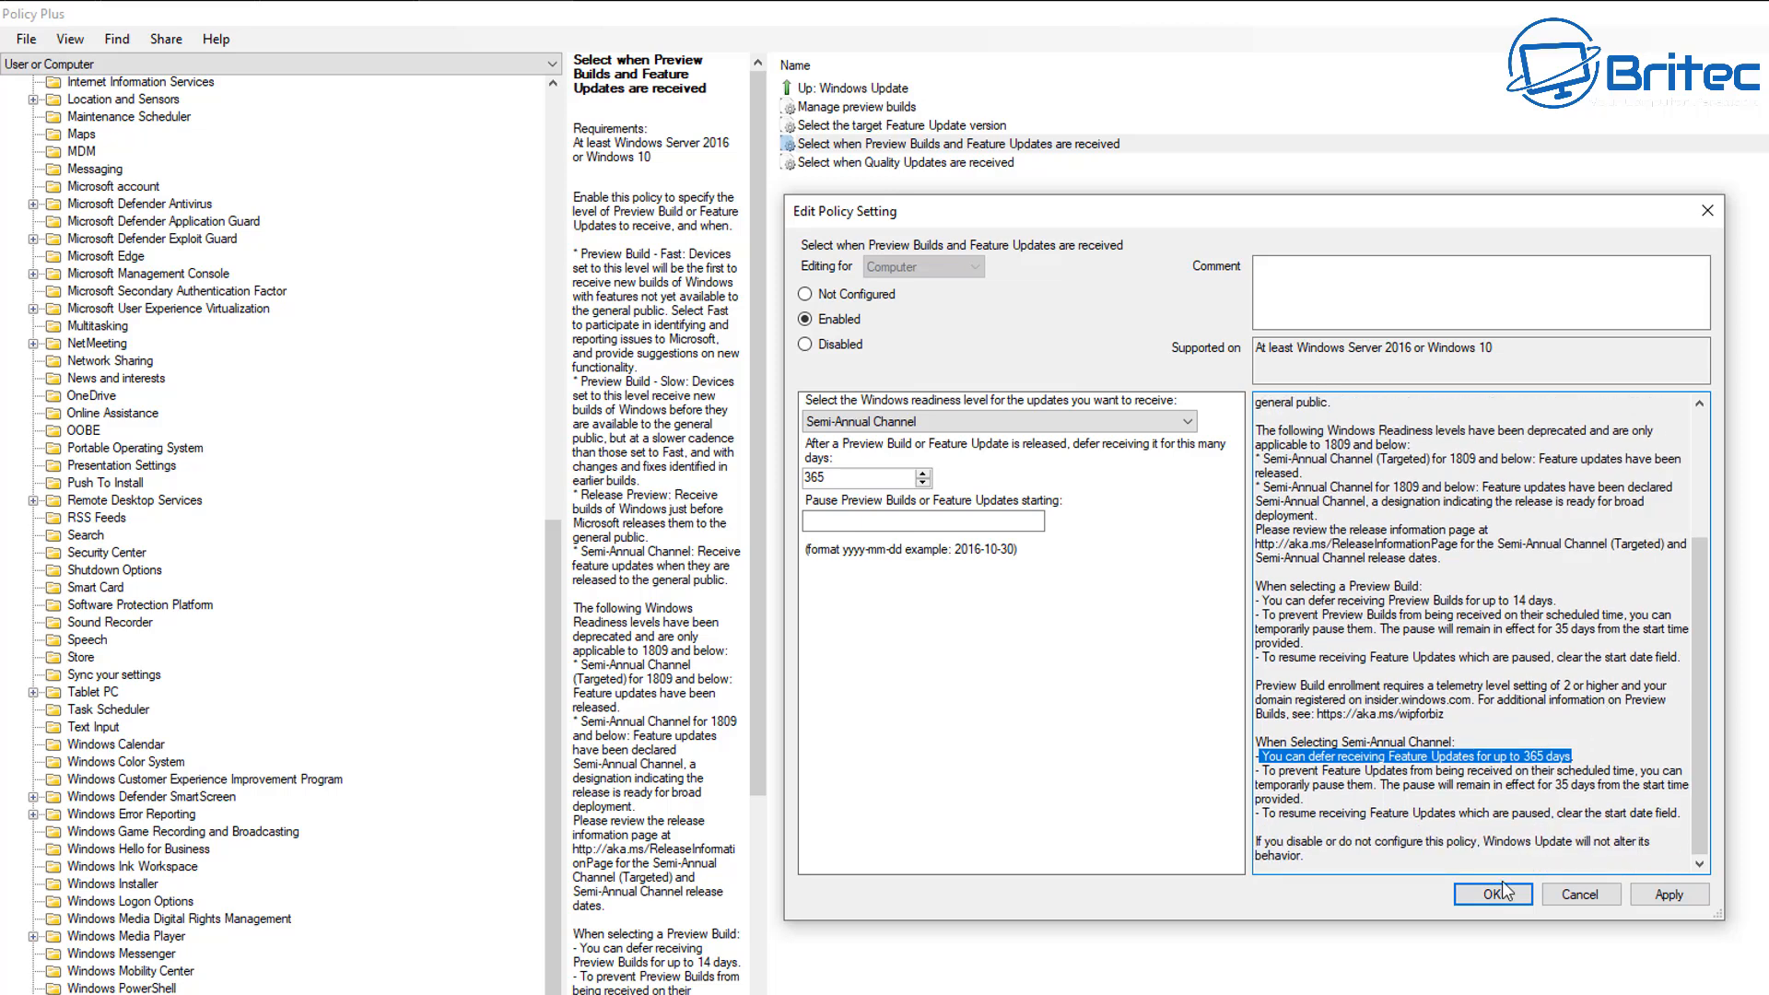
pyautogui.click(854, 522)
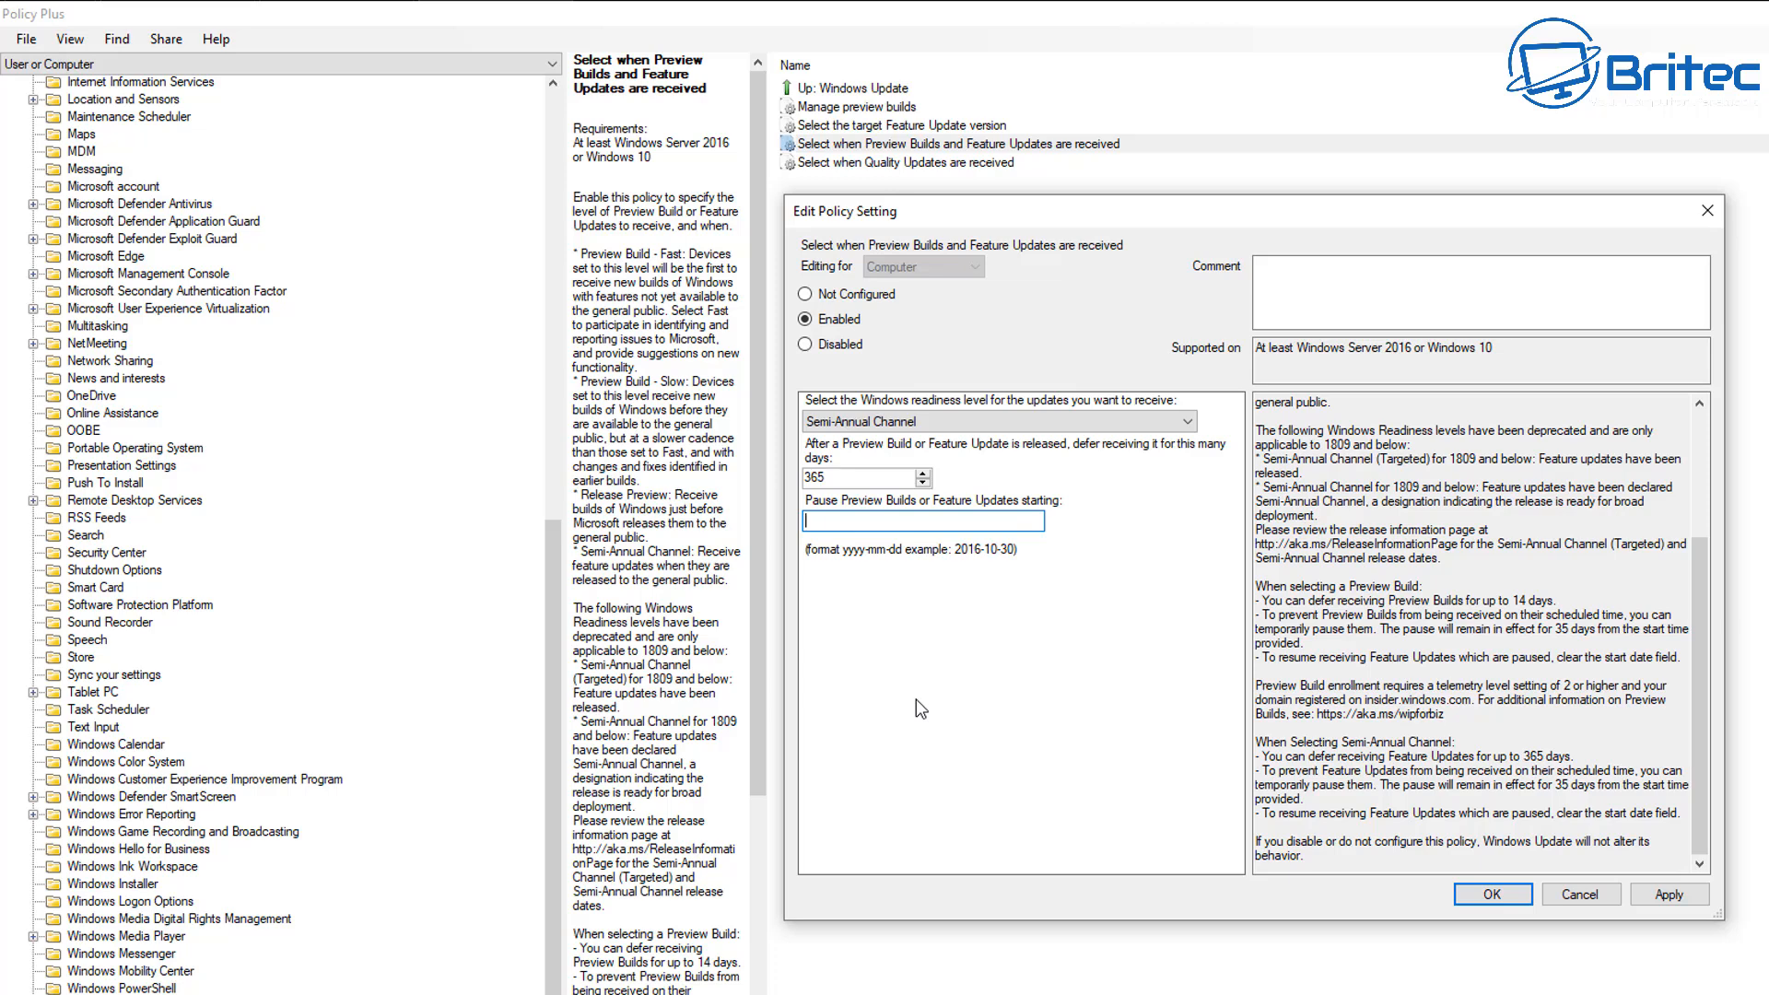
pyautogui.write('2024-06-24')
pyautogui.click(1520, 892)
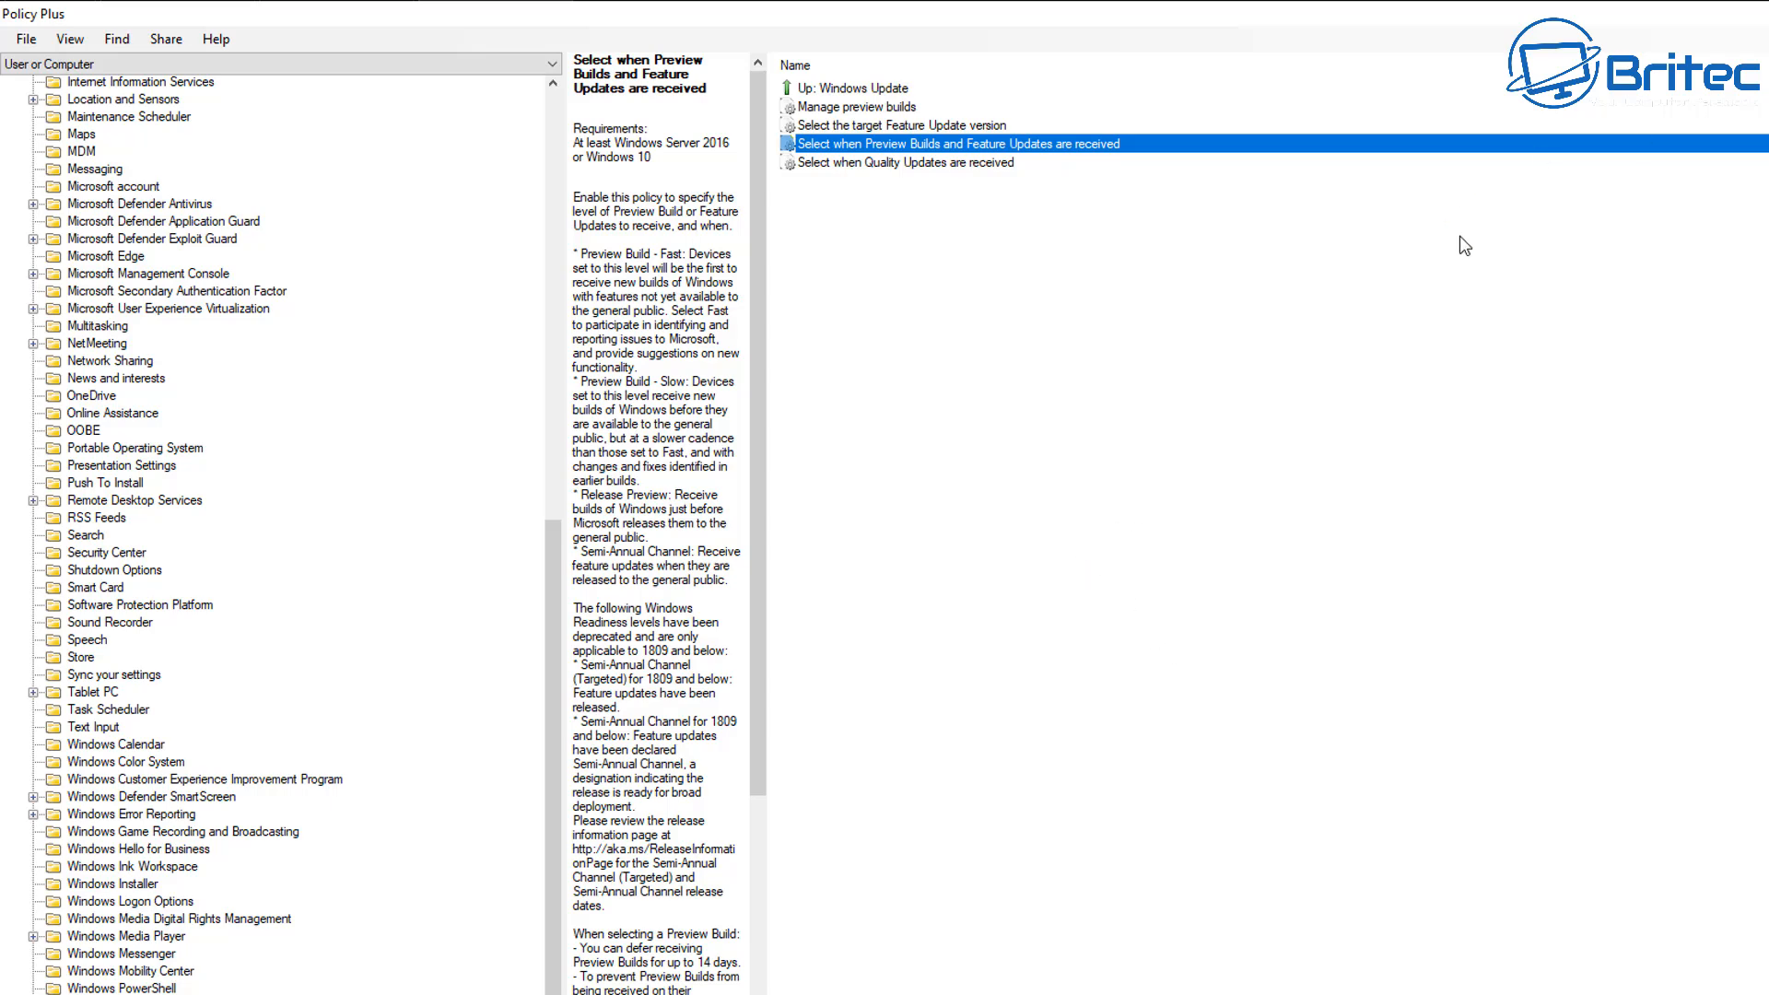
# Read the description of the policy "Select when Quality Updates are received" and open the parent Windows Update category.
pyautogui.click(859, 163)
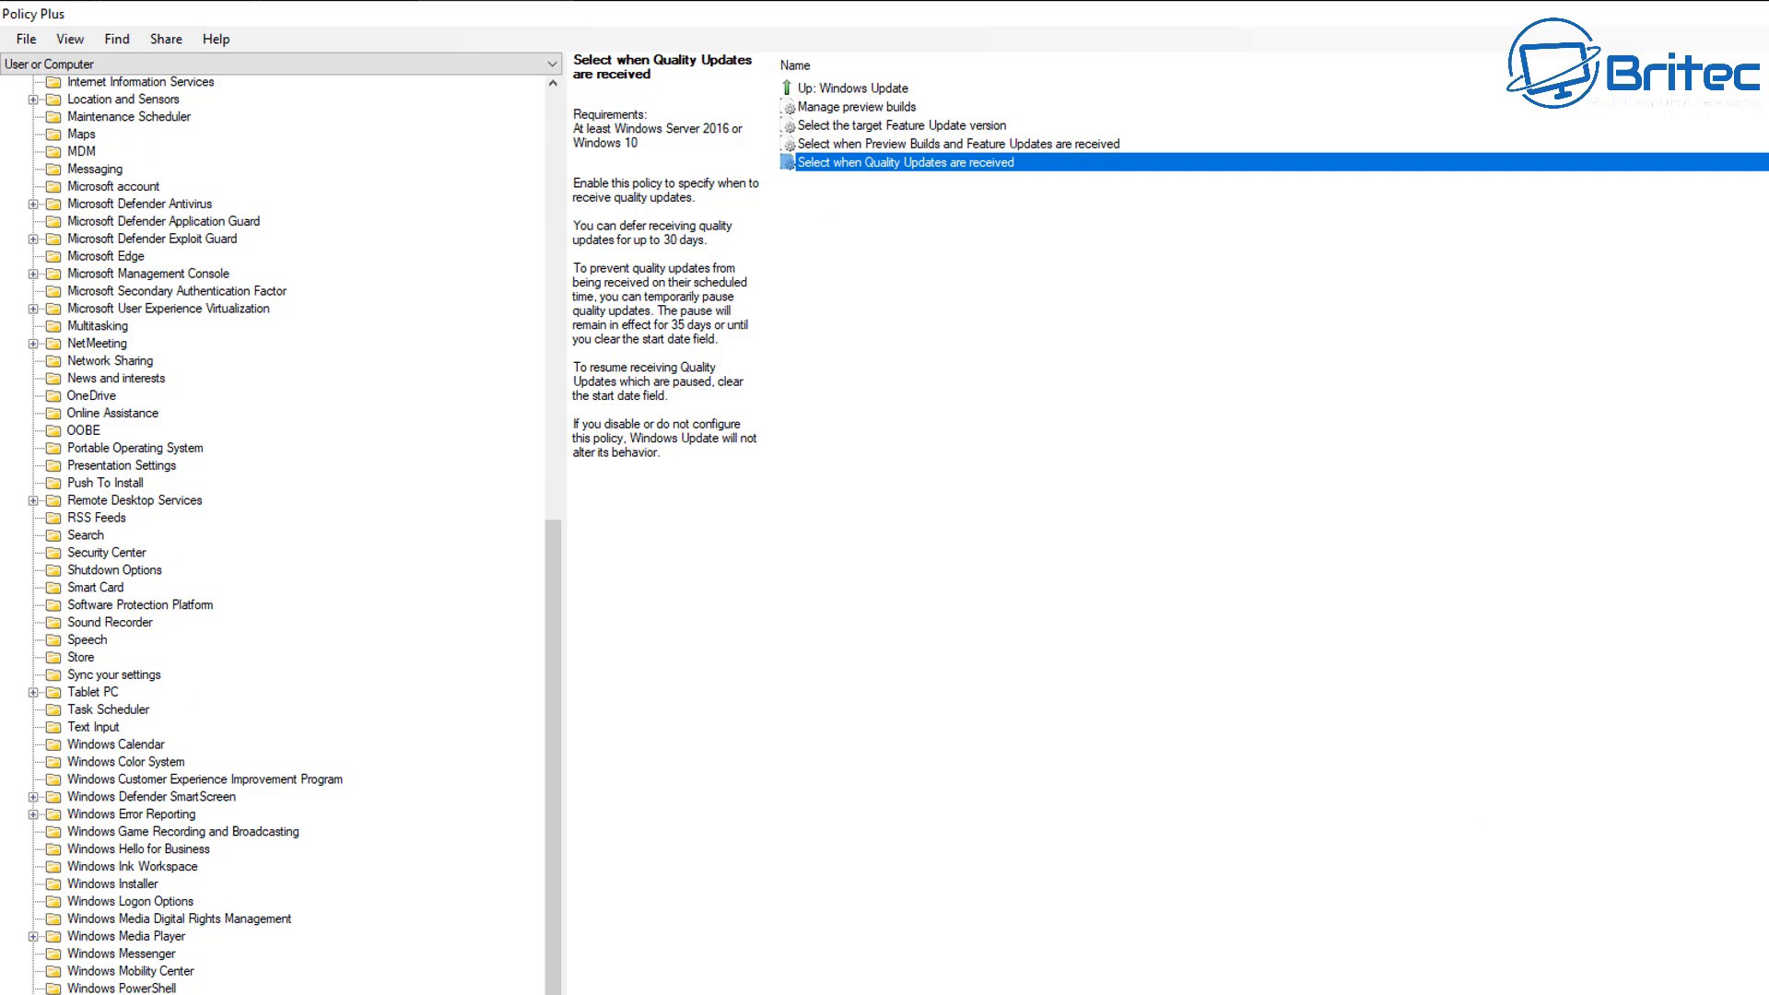
pyautogui.scroll(-1, 277, 535)
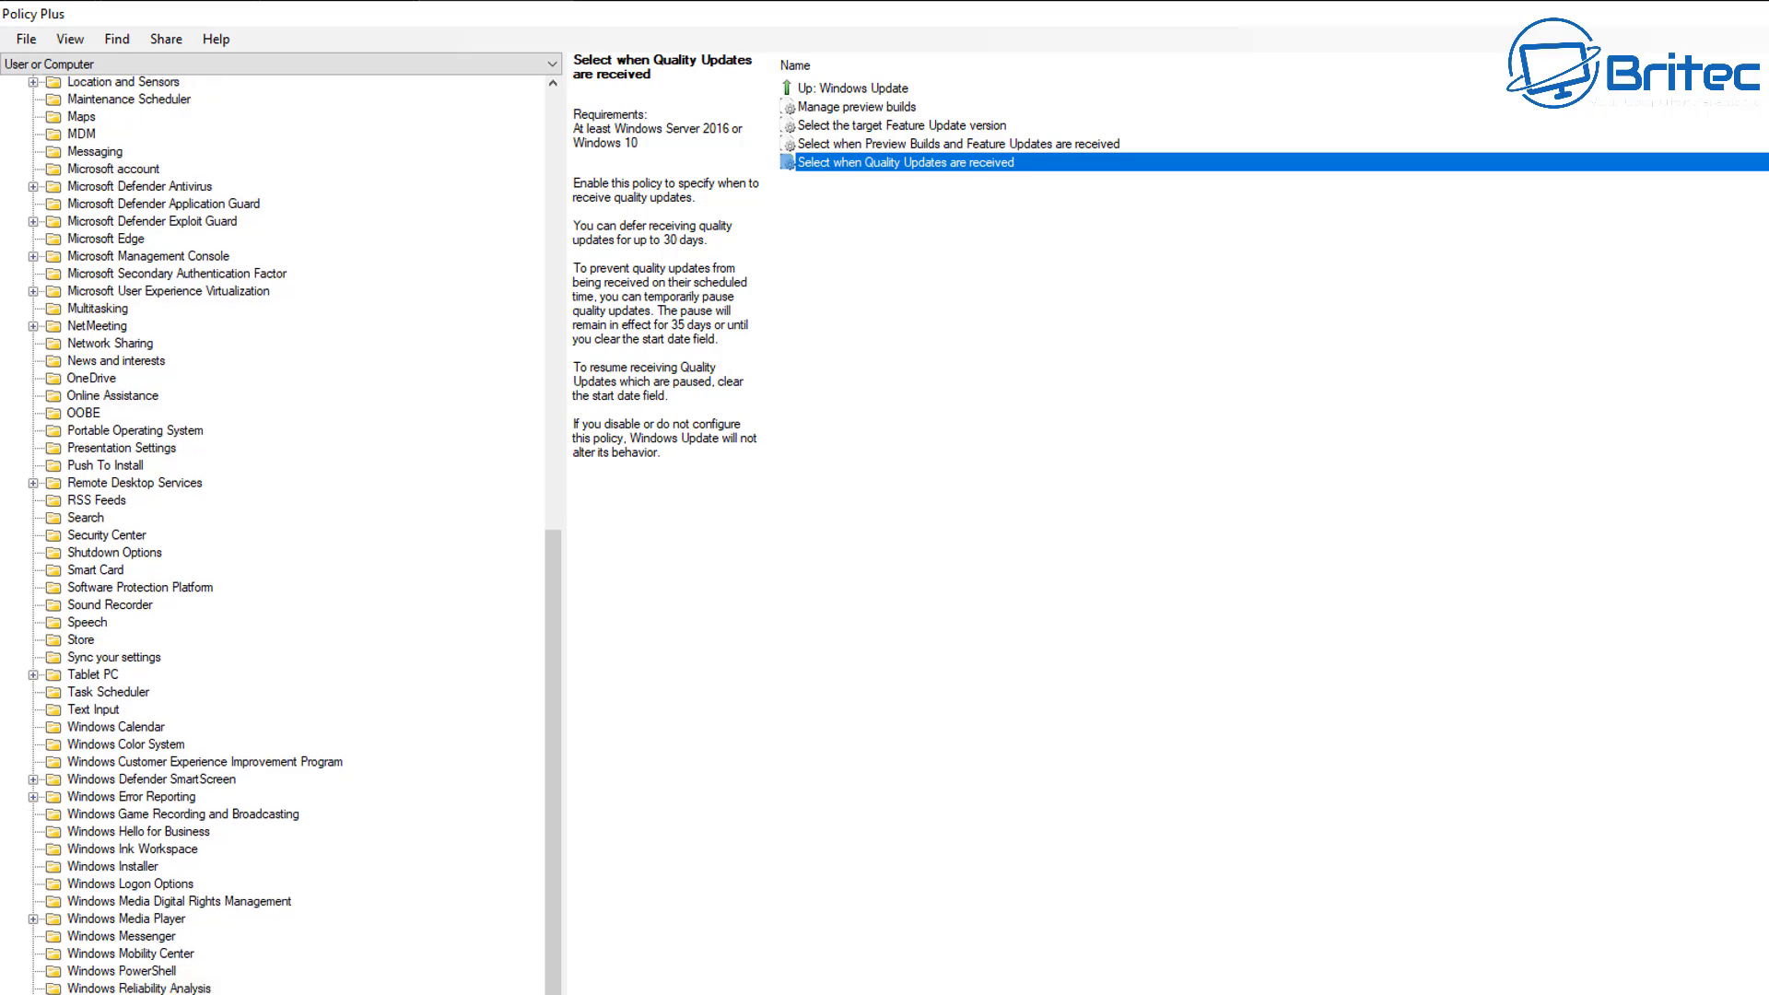
pyautogui.click(106, 994)
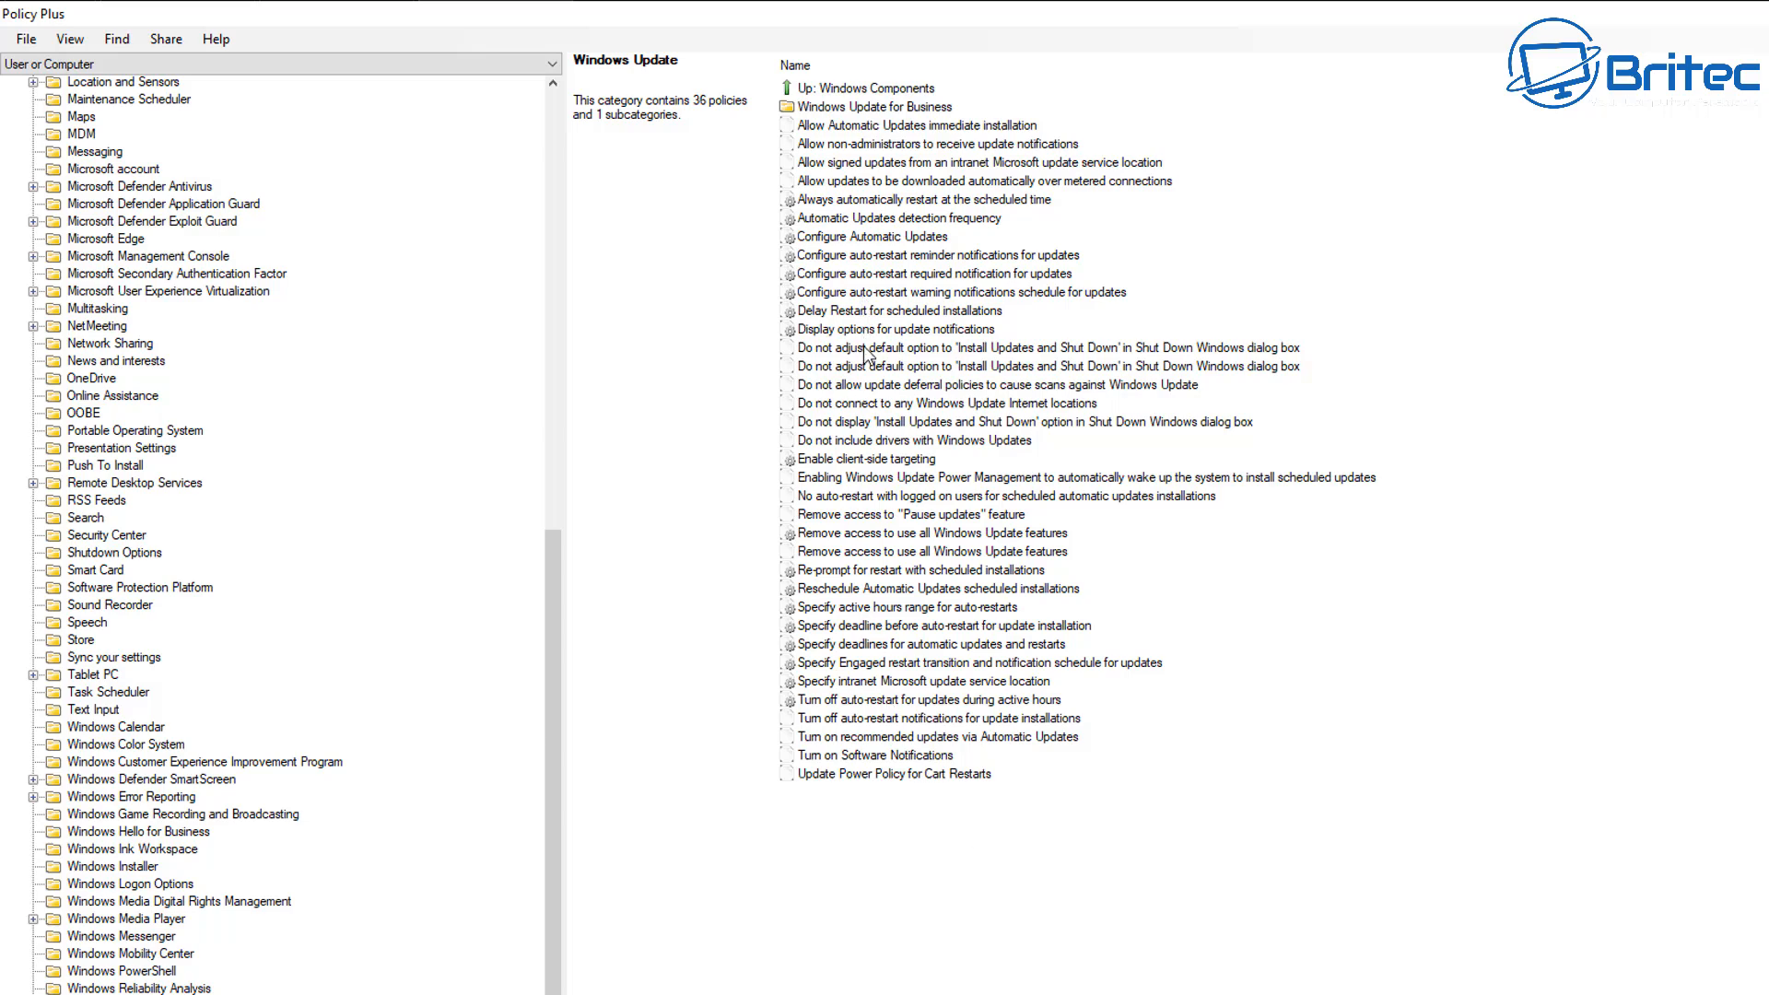
# Enable the "Configure Automatic Updates" policy with the option "2 - Notify for download and auto install", apply it and accept the policy.
pyautogui.click(864, 237)
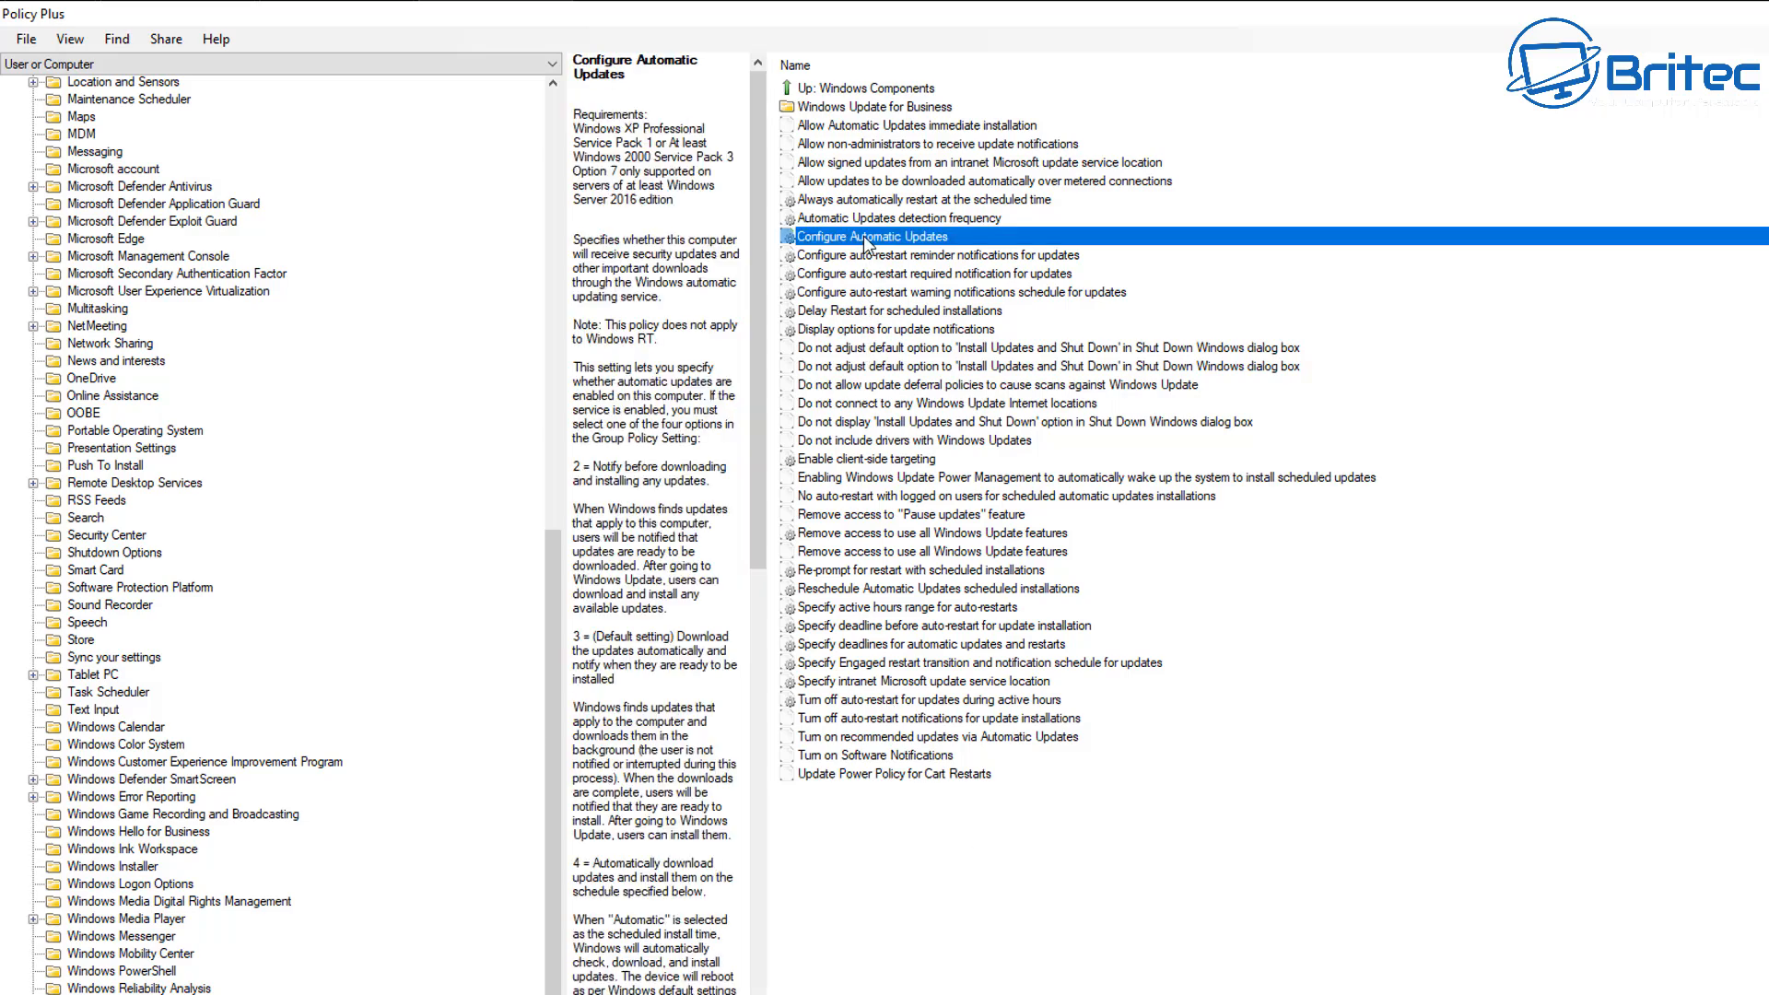
pyautogui.doubleClick(1012, 236)
pyautogui.moveTo(1012, 236); pyautogui.dragTo(1176, 272)
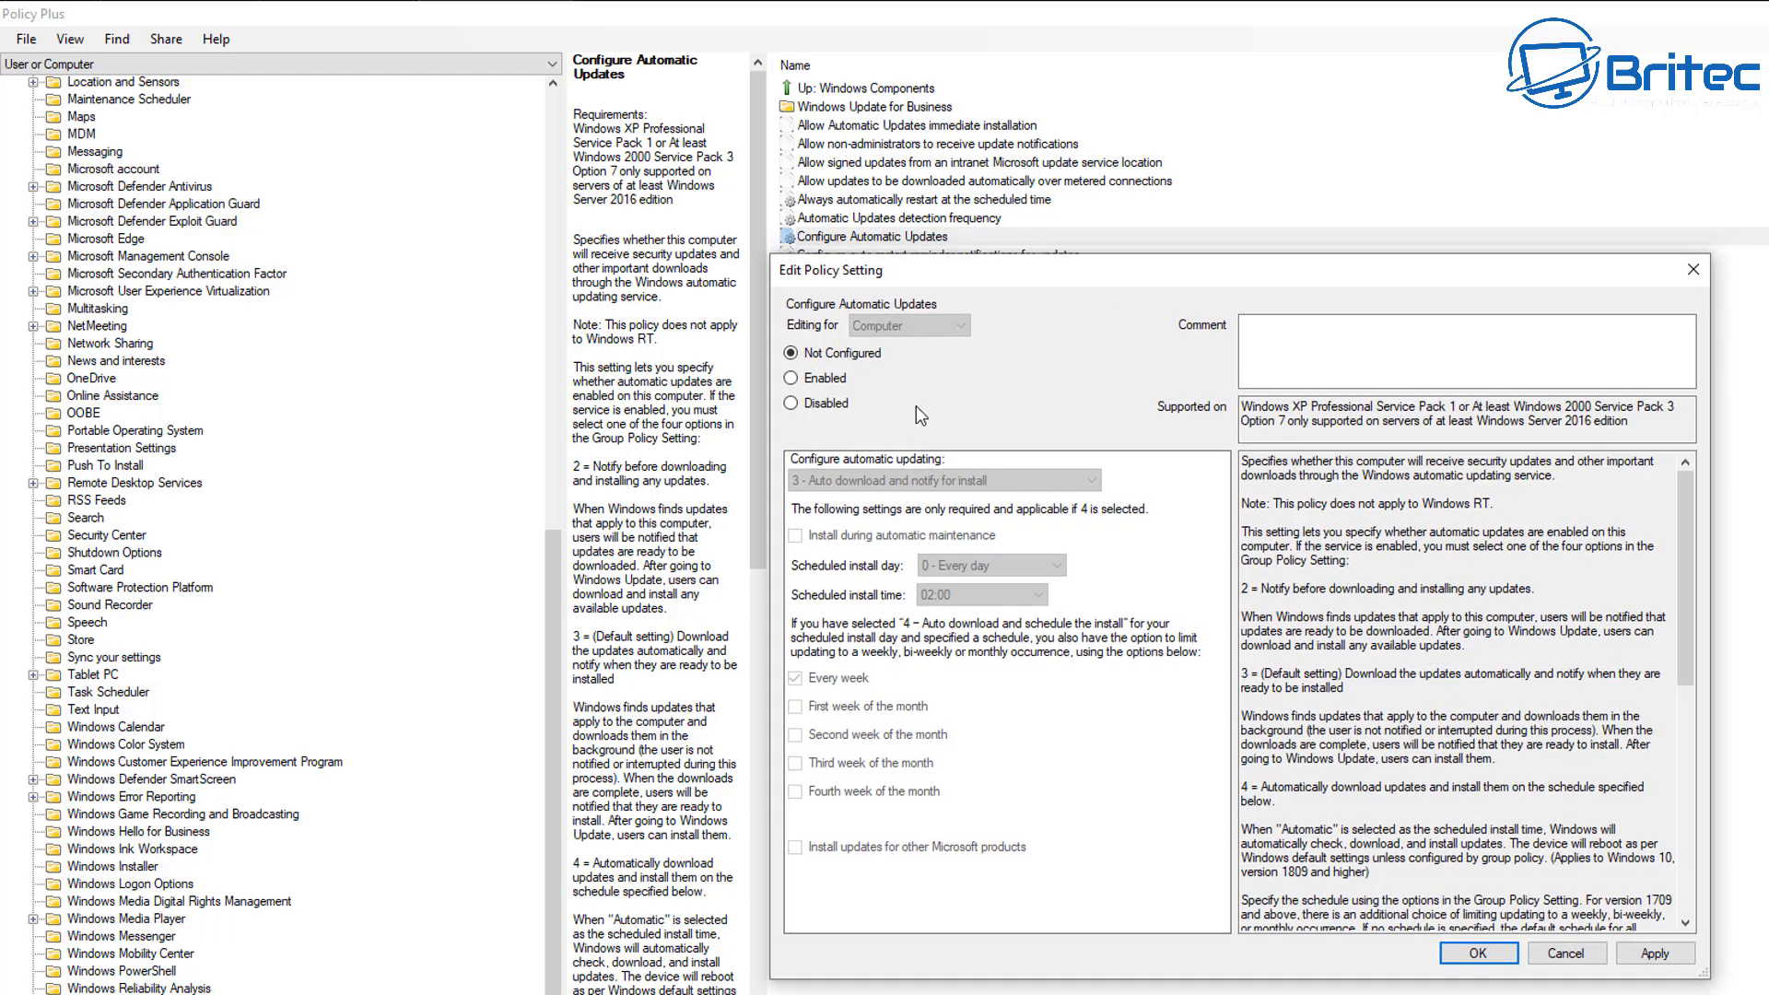
pyautogui.click(816, 383)
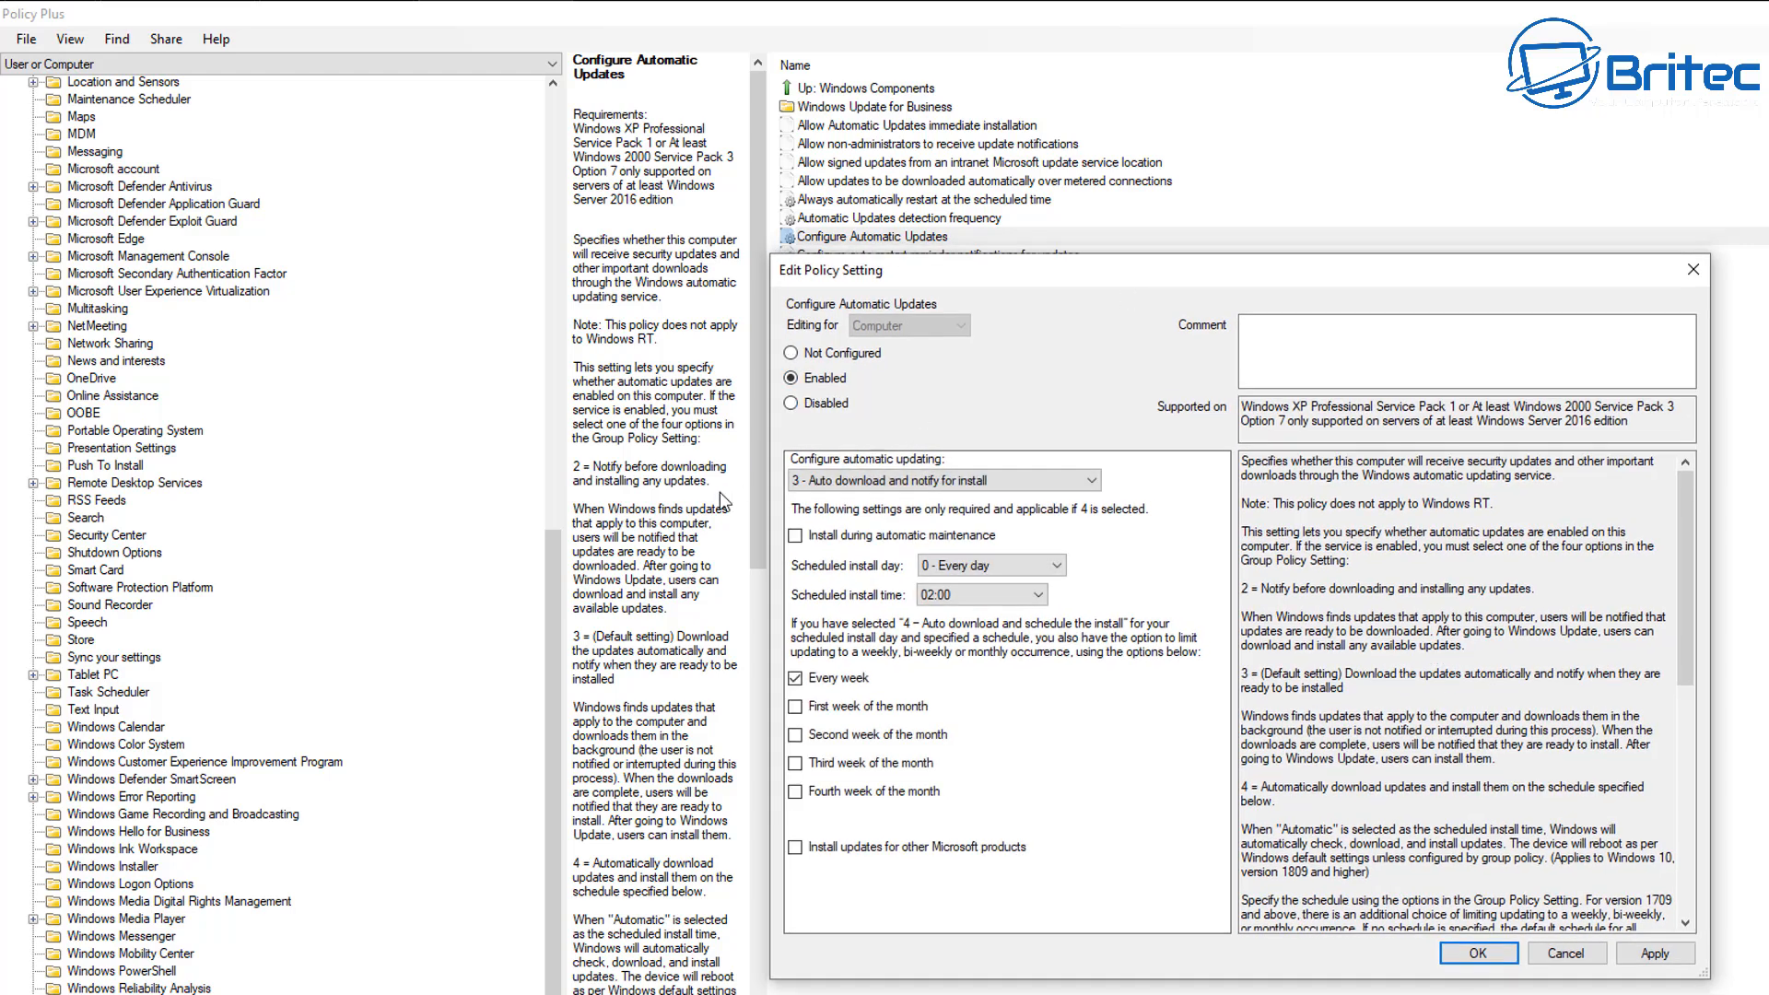
pyautogui.click(1059, 477)
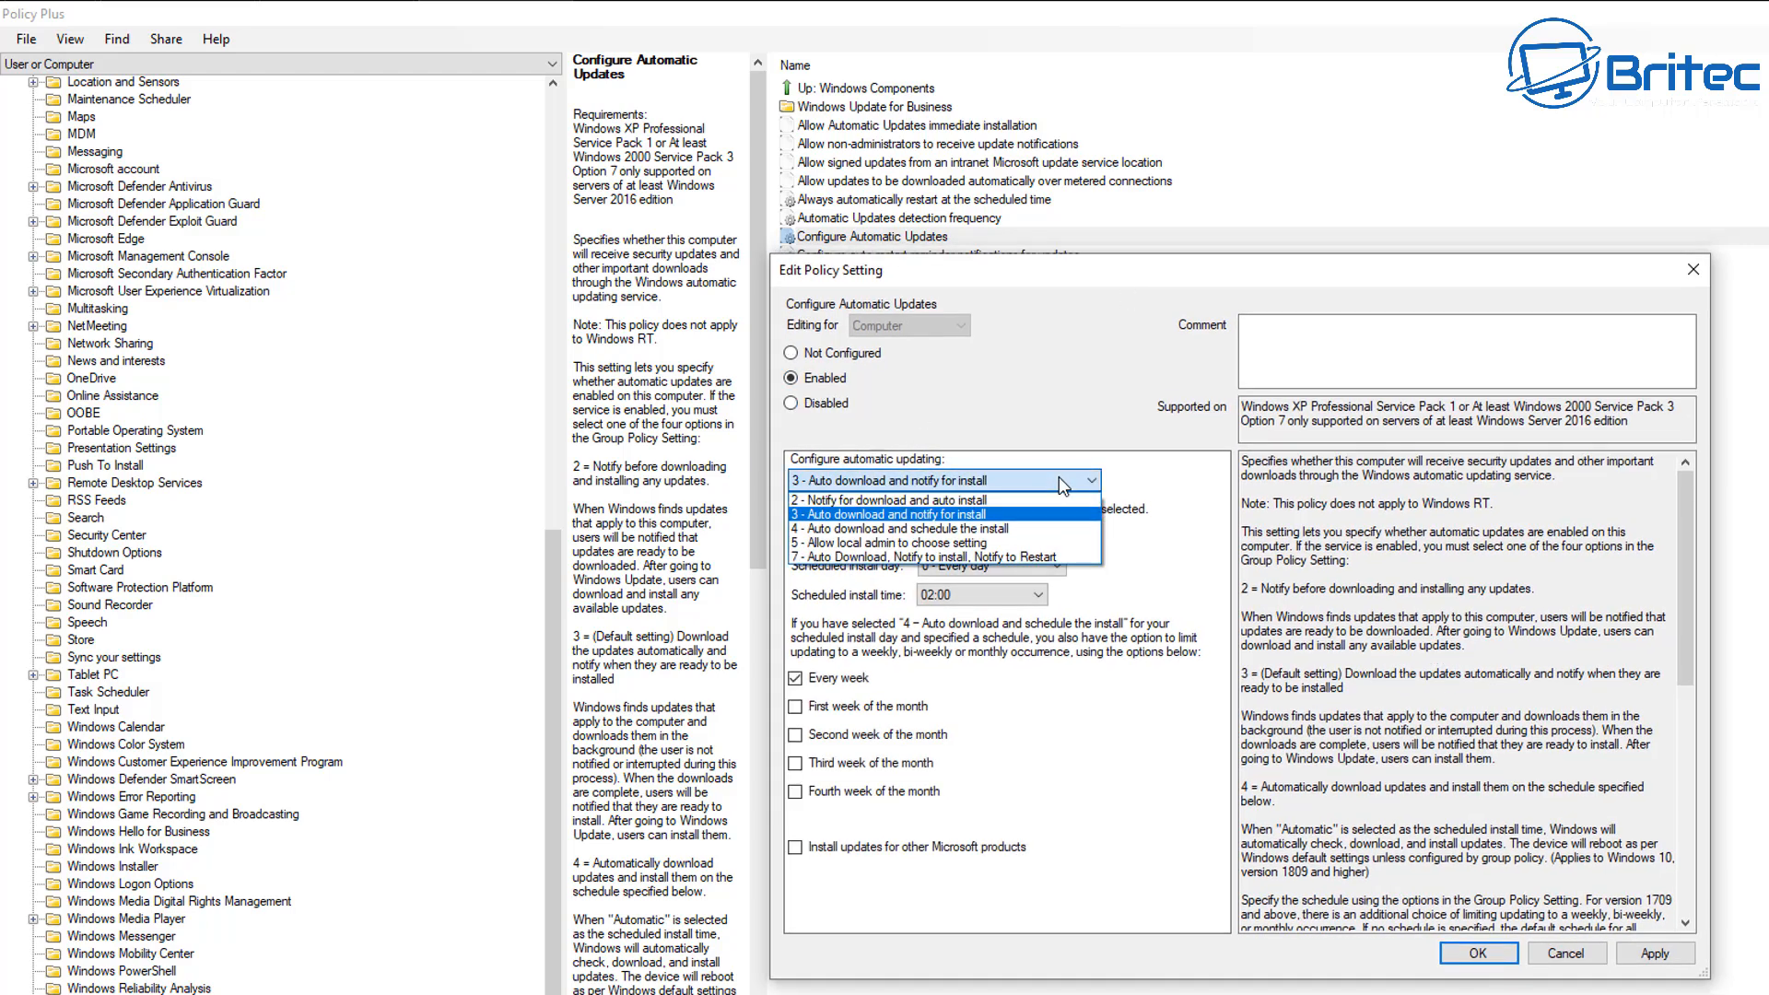
pyautogui.click(1027, 510)
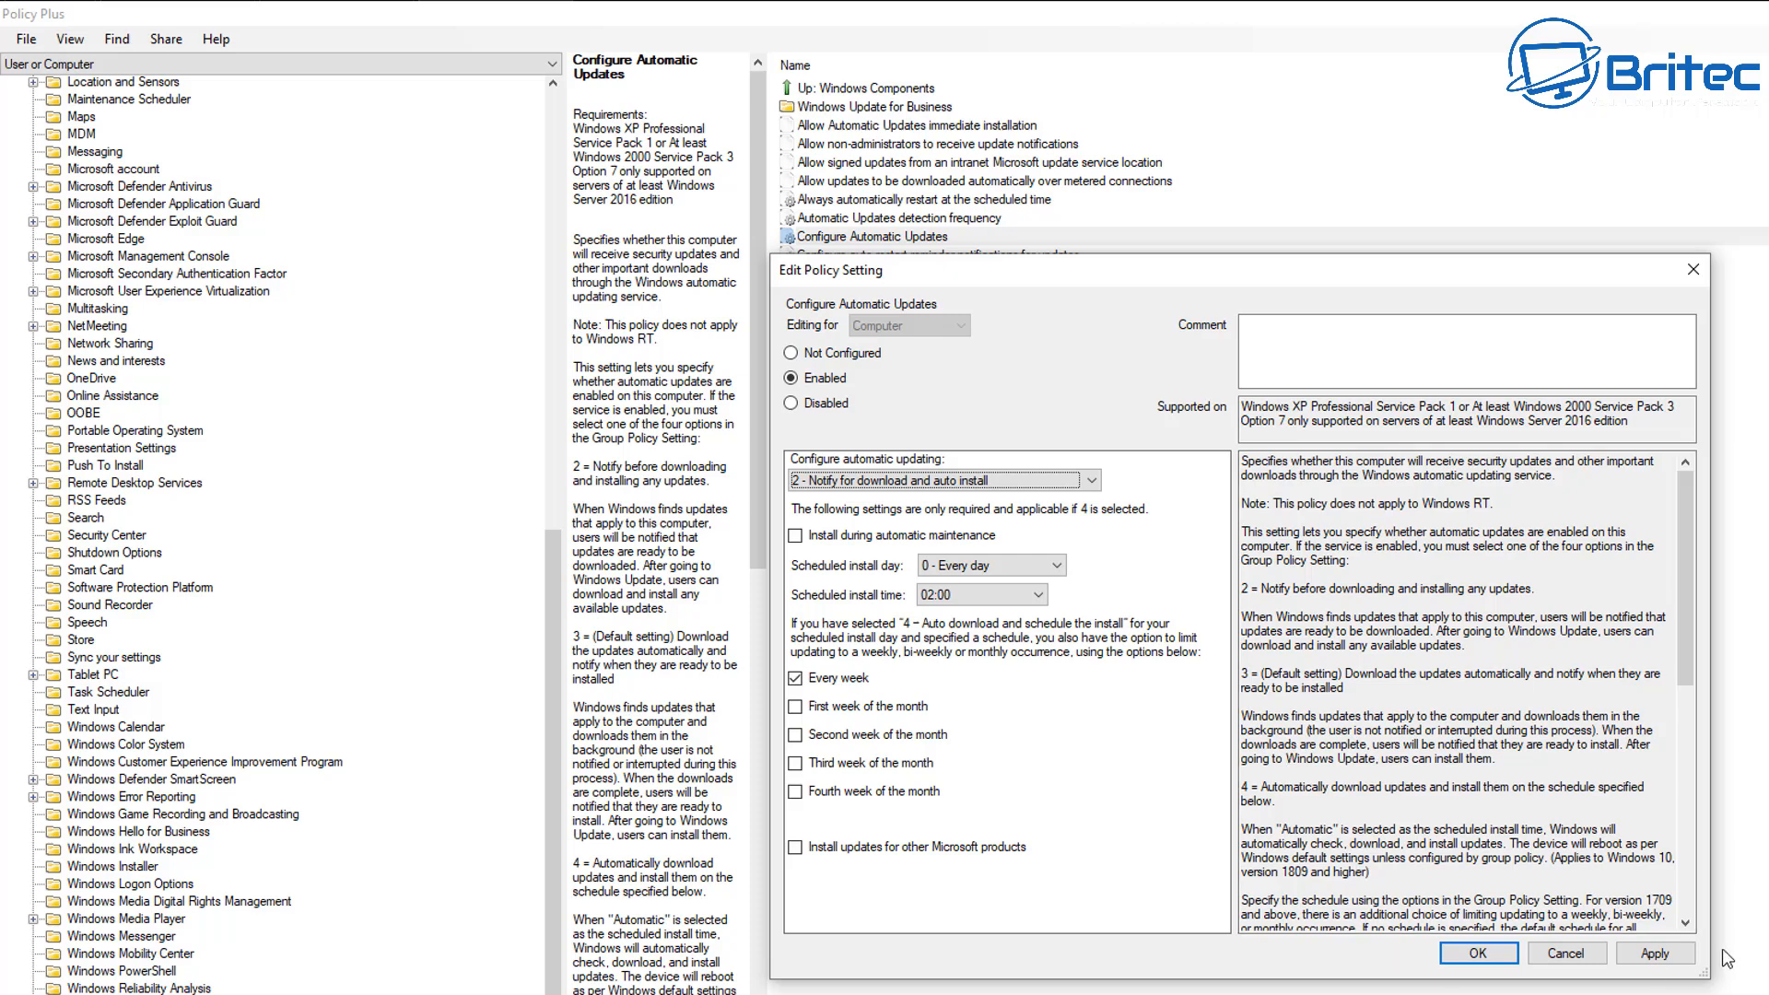
pyautogui.click(1673, 954)
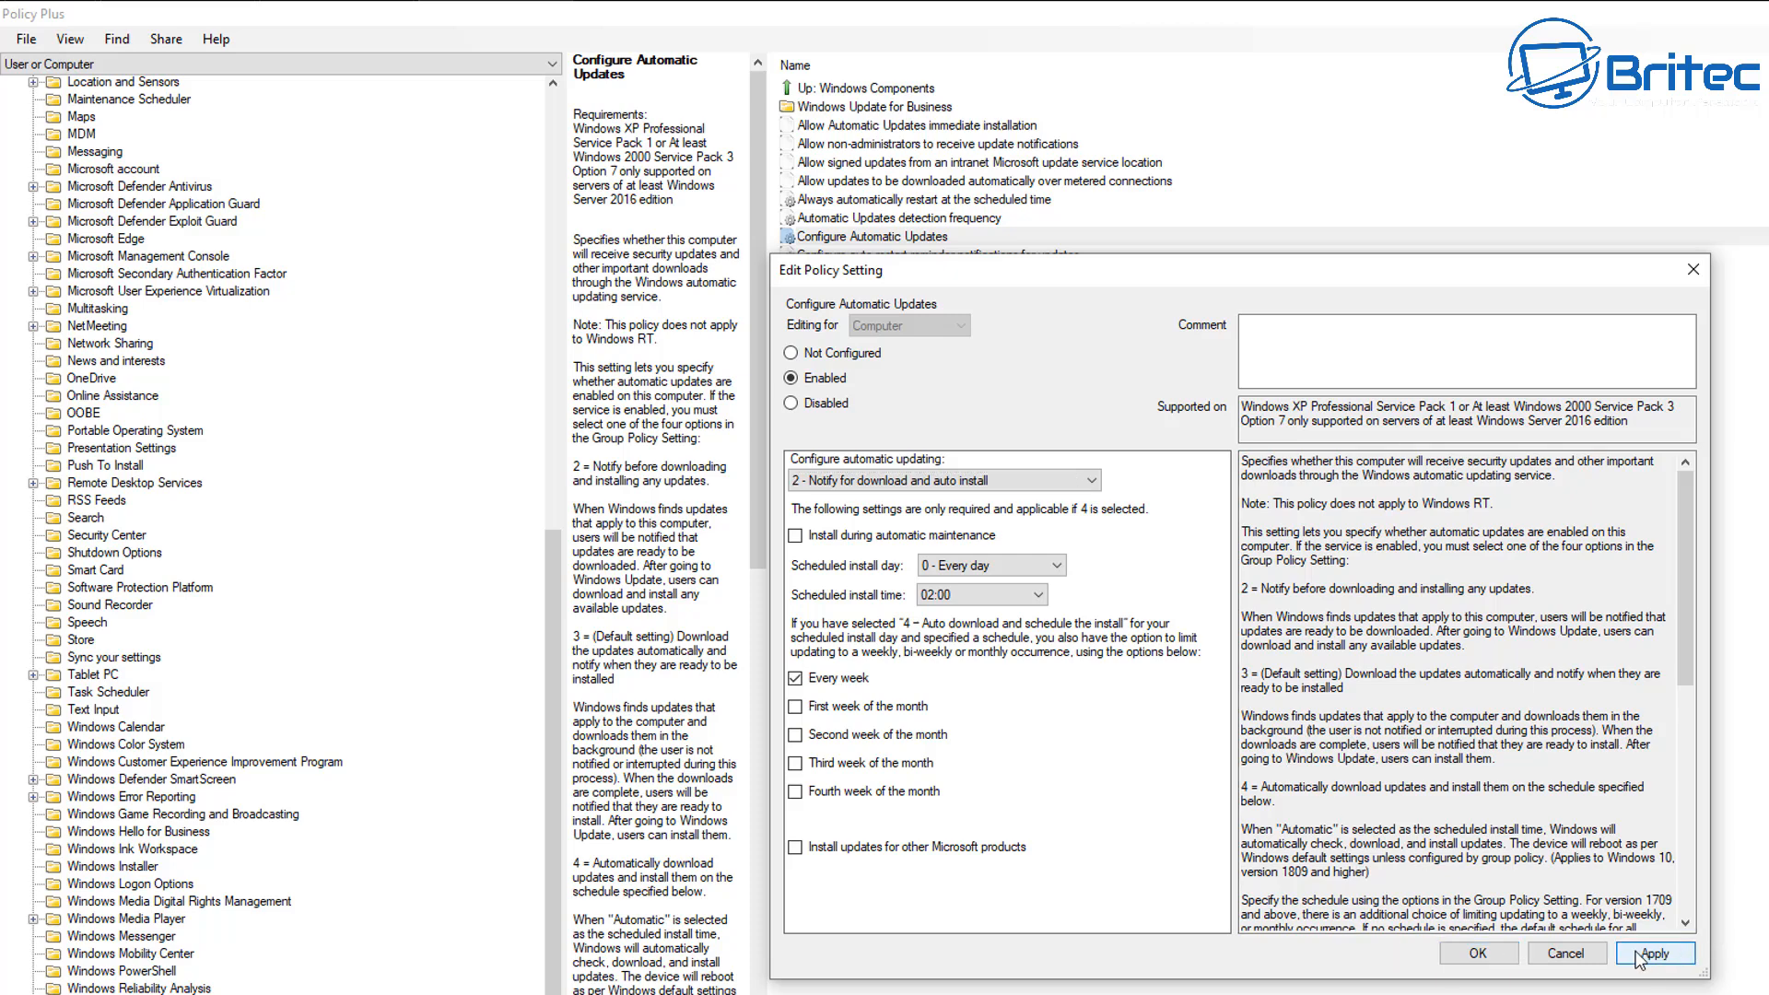
pyautogui.click(1478, 954)
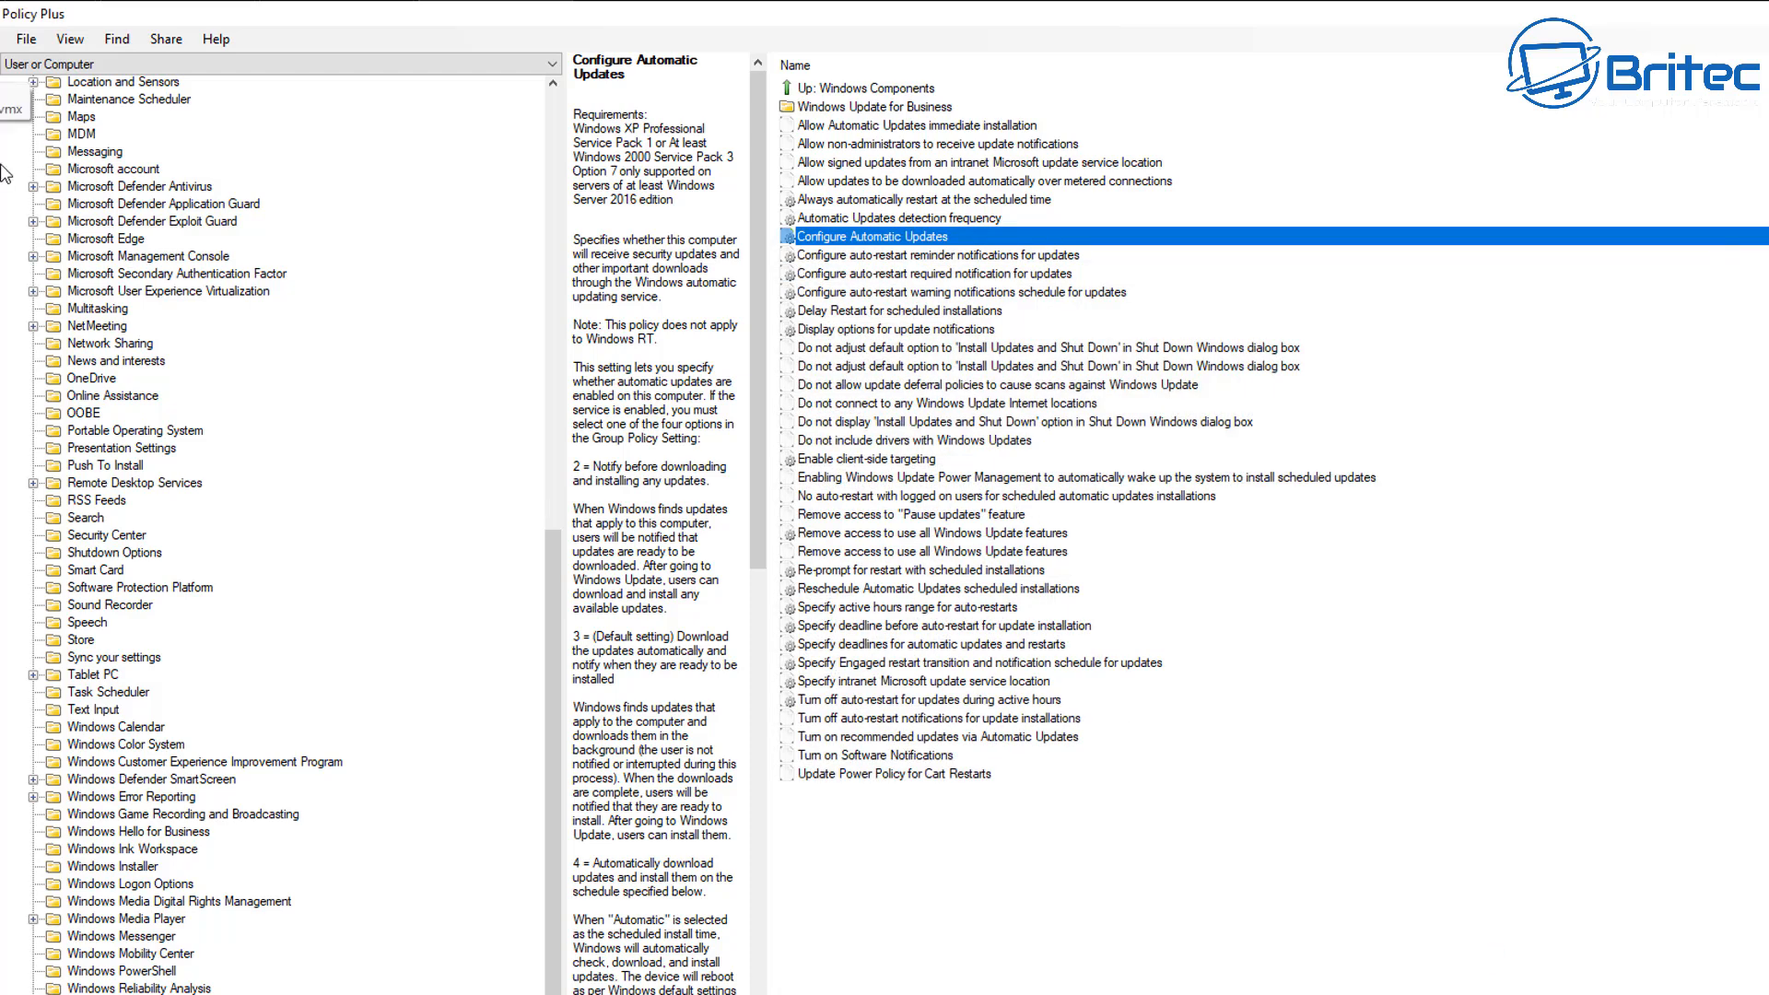
# Save the configured user and computer policies and dismiss the save message.
pyautogui.click(26, 38)
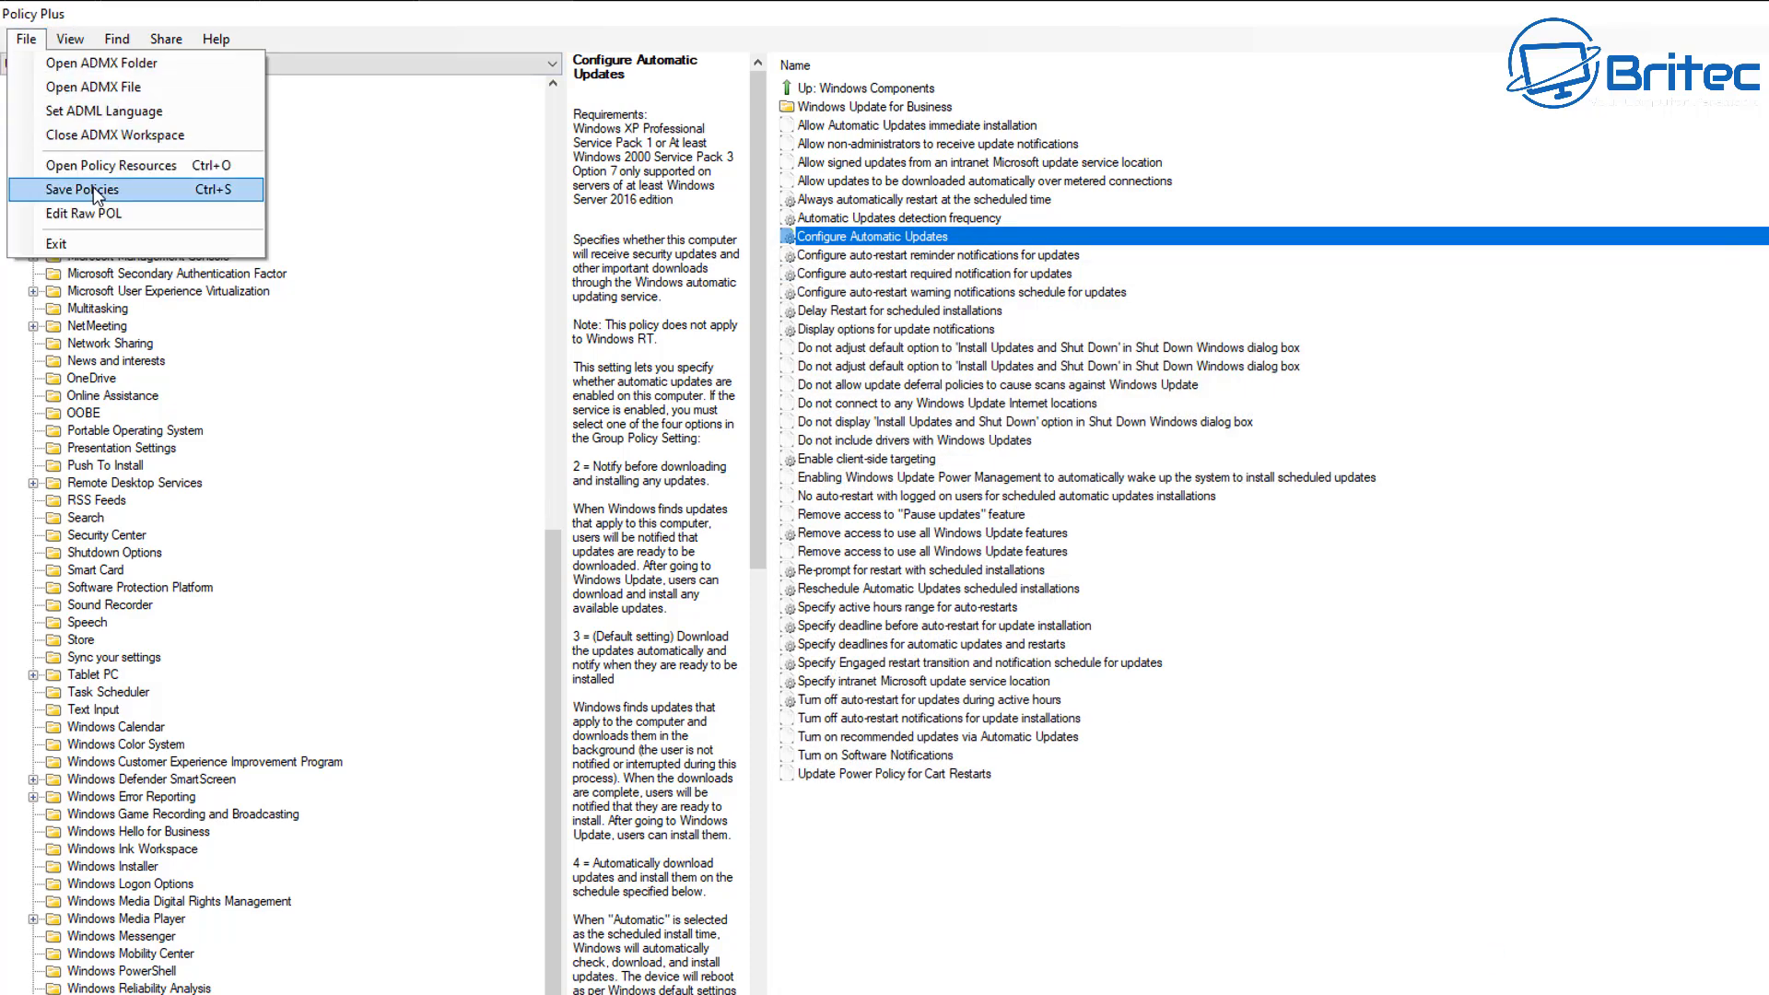
pyautogui.click(116, 190)
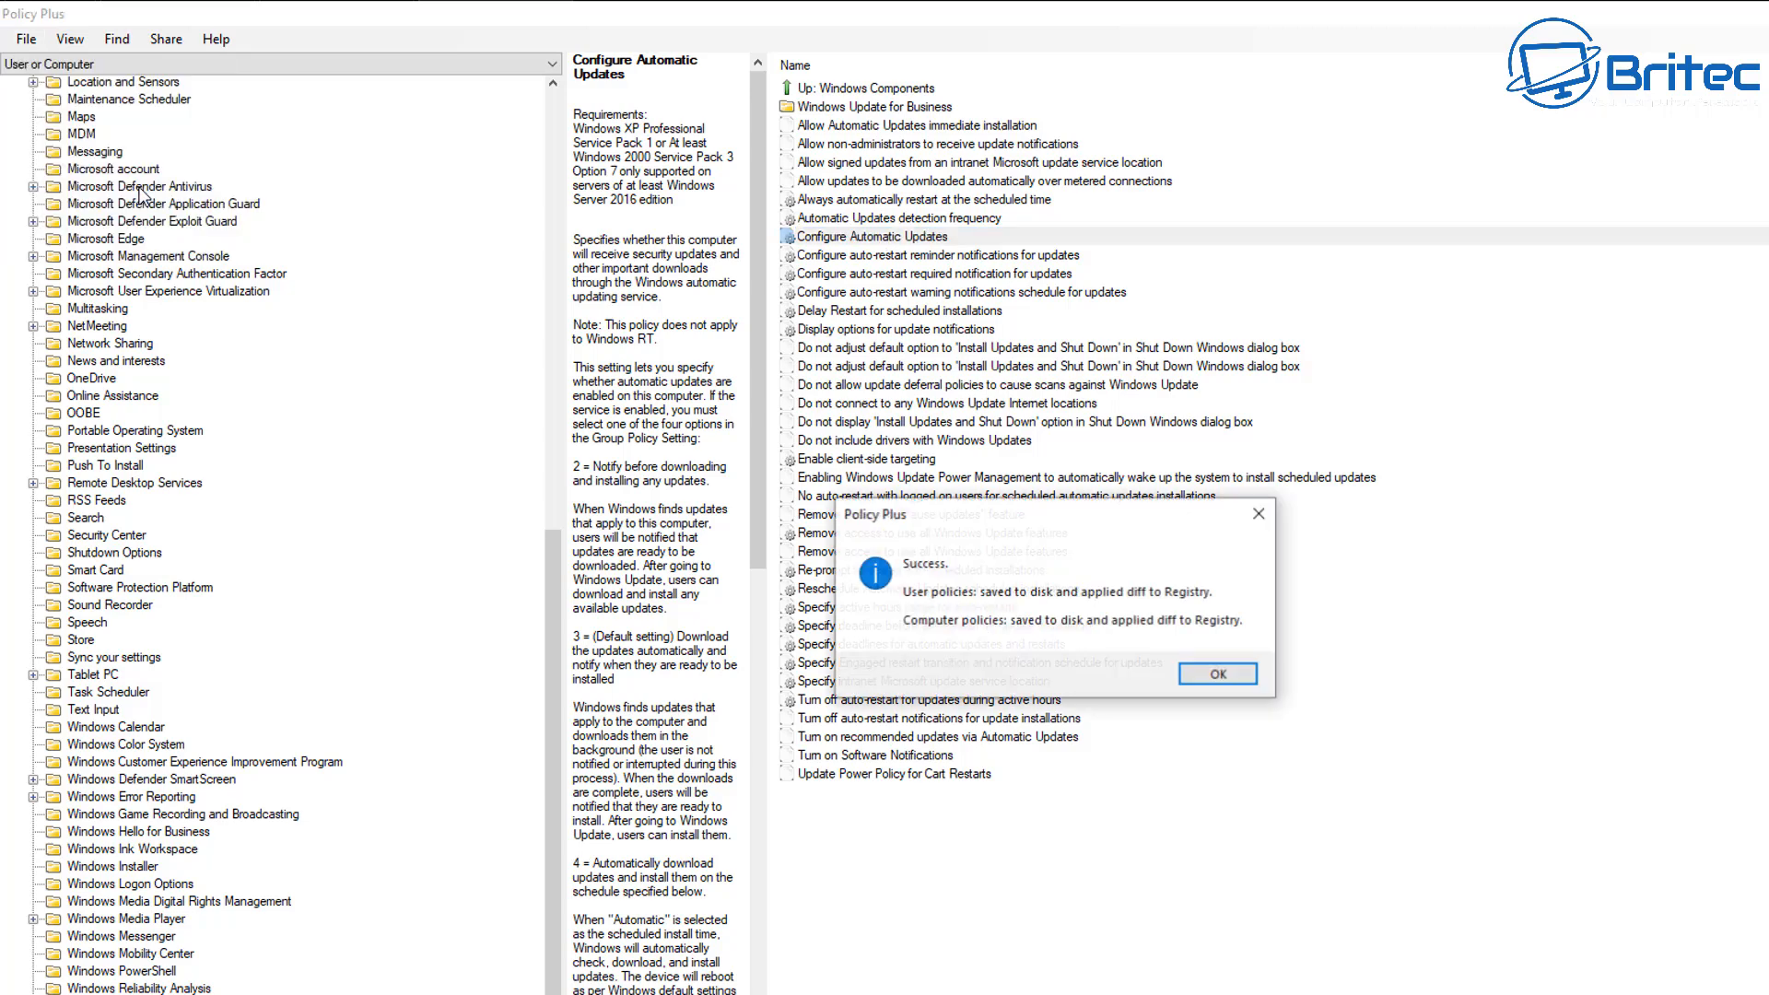
pyautogui.click(1216, 676)
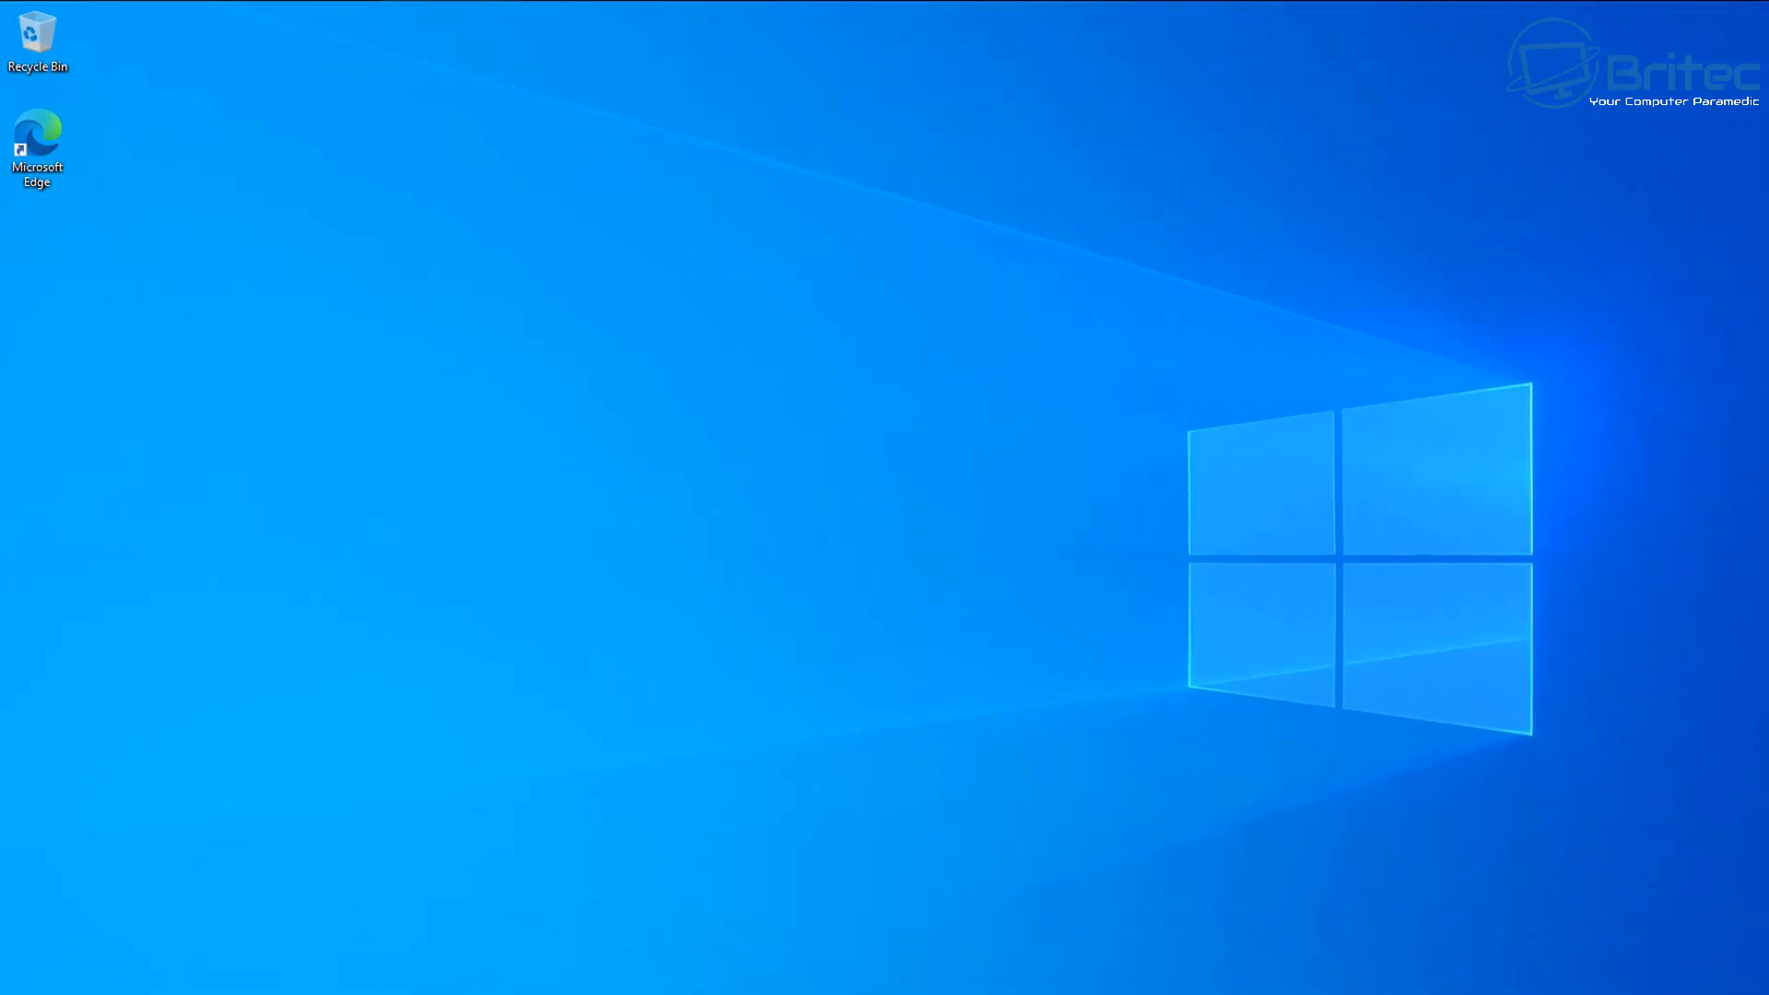
# Switch to Windows Settings, open Windows Update under Update & Security and view the configured update policies set on the device.
pyautogui.click(36, 978)
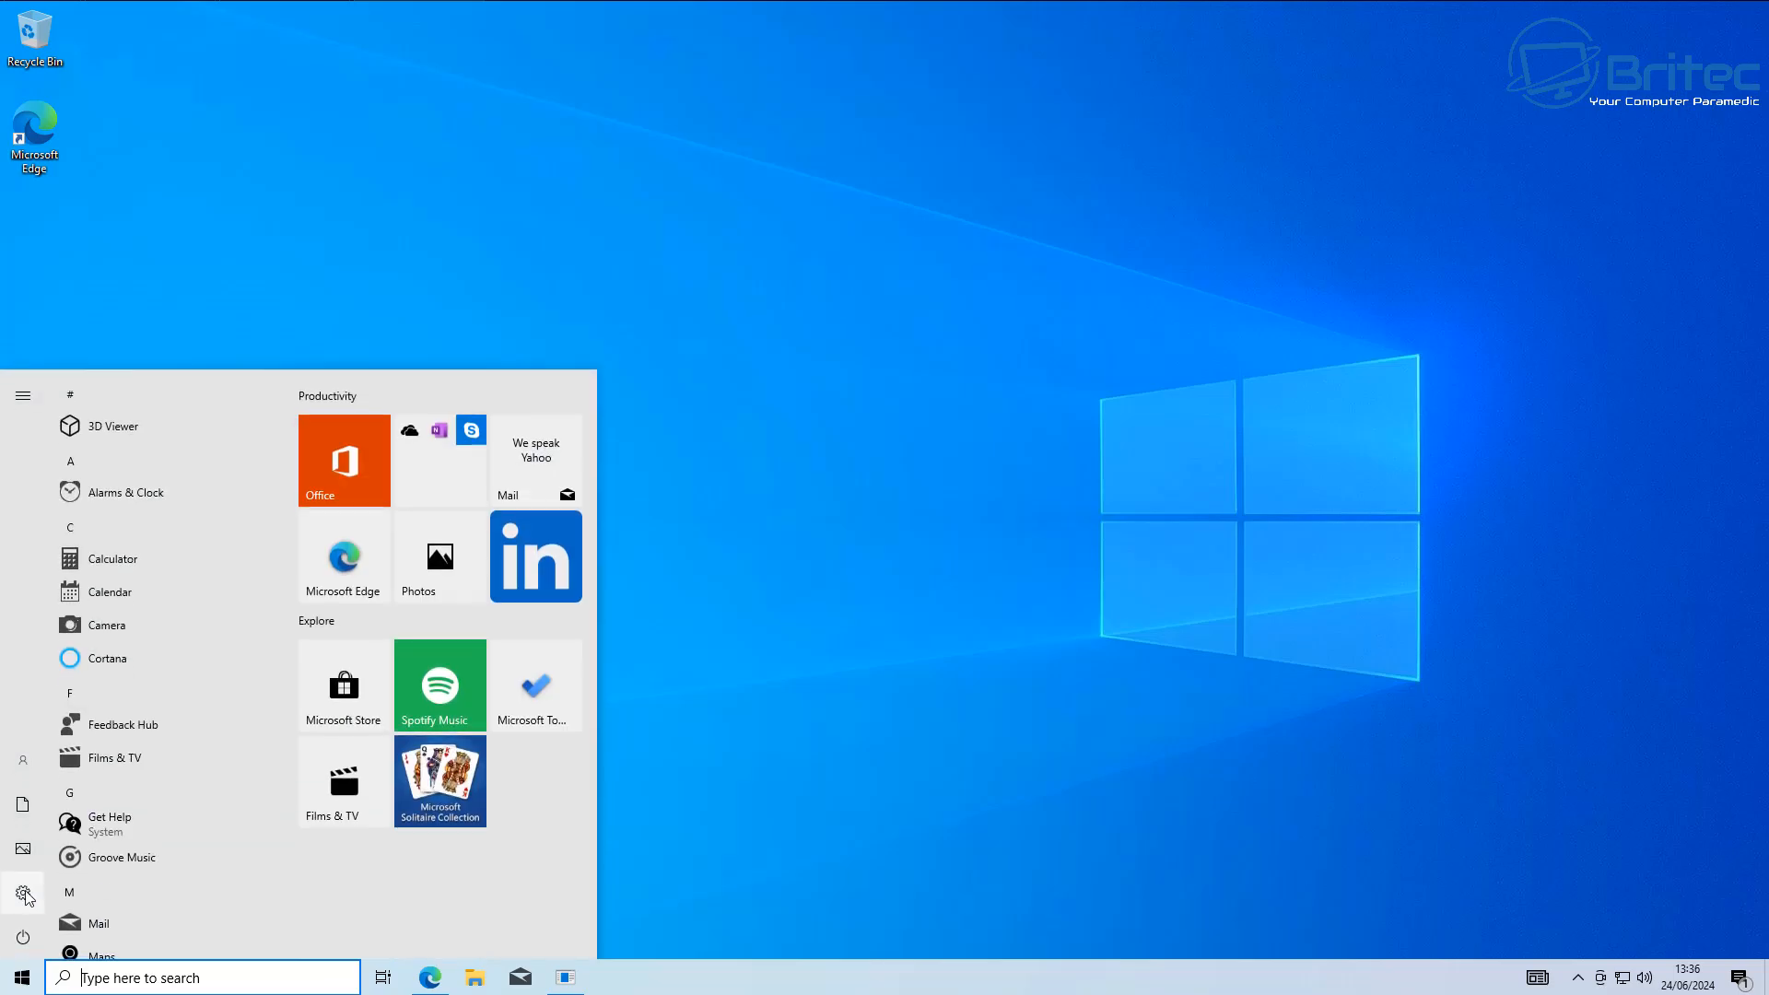
pyautogui.click(27, 893)
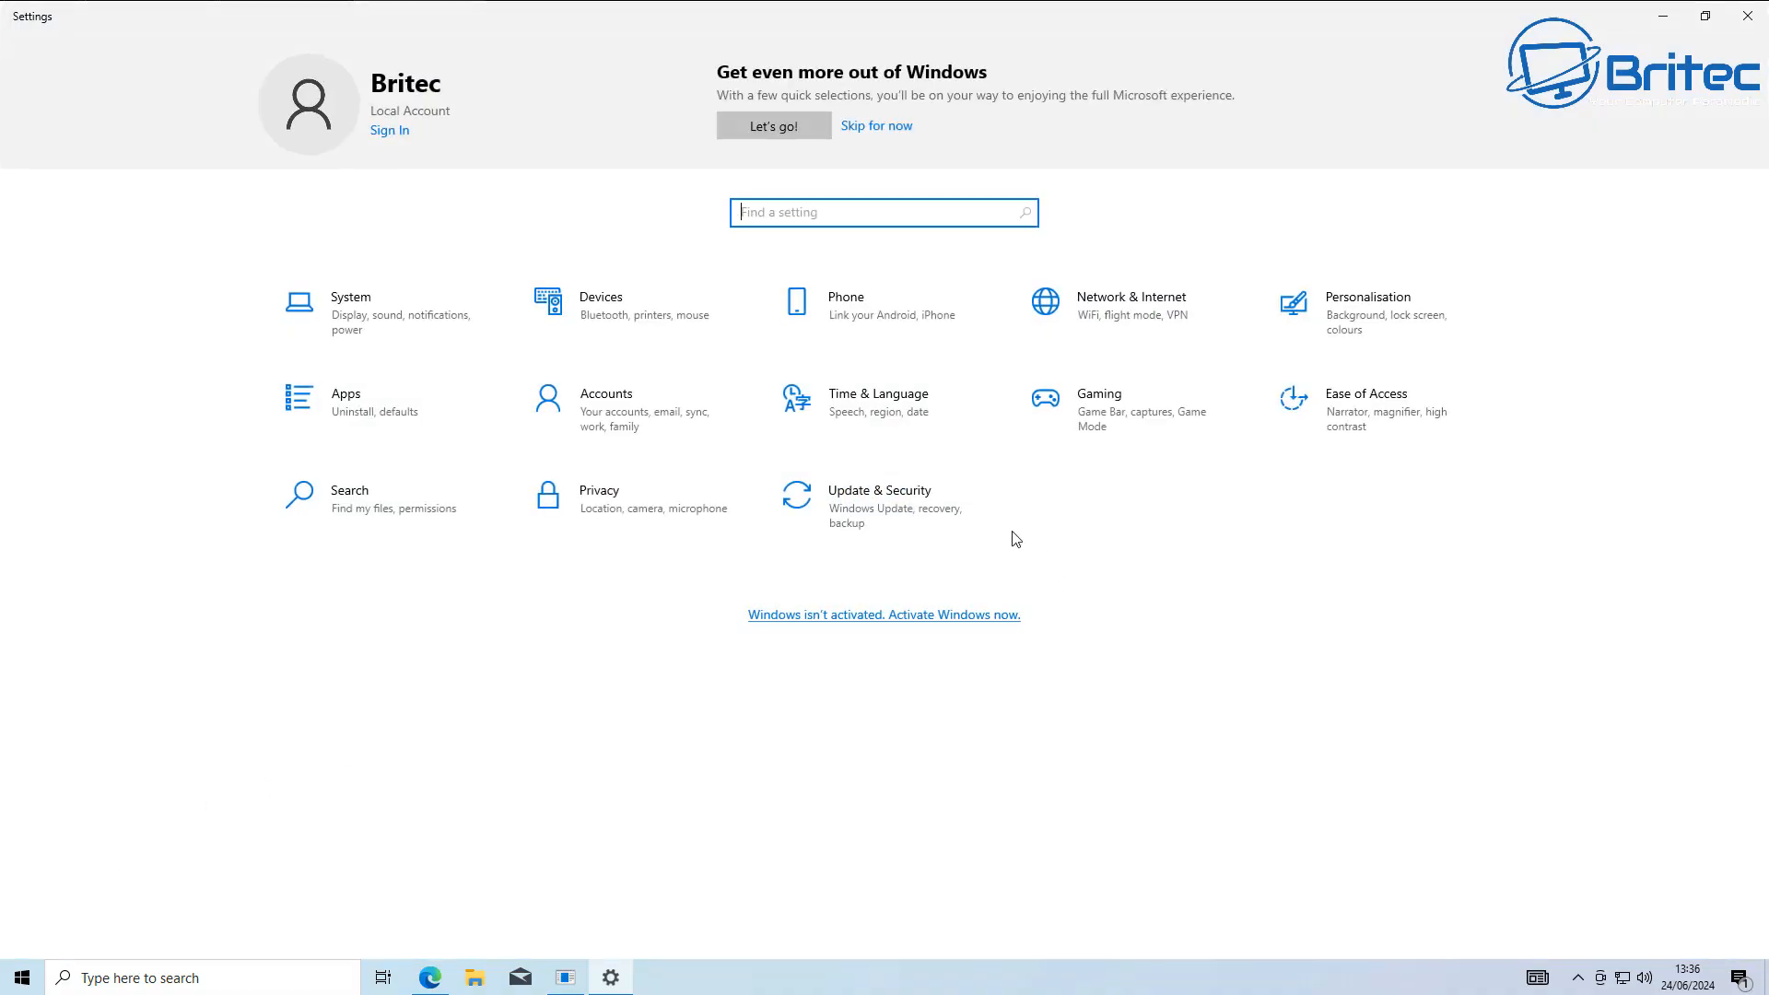
pyautogui.click(942, 523)
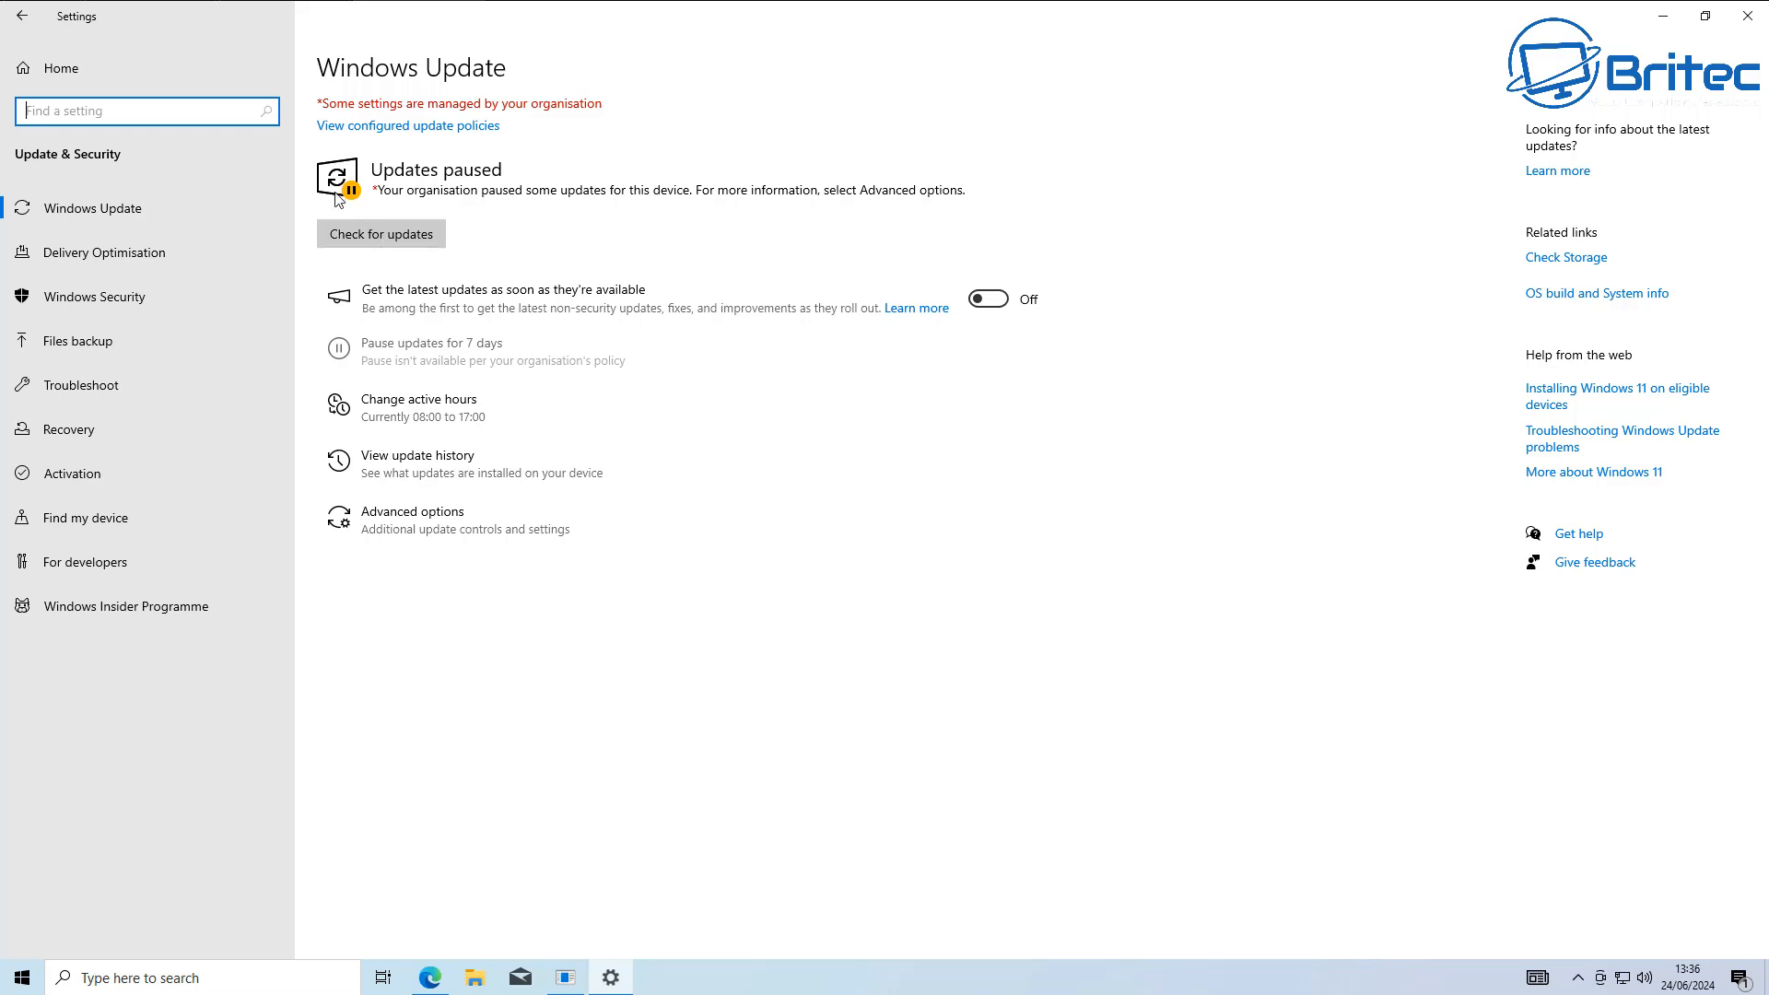
pyautogui.click(403, 128)
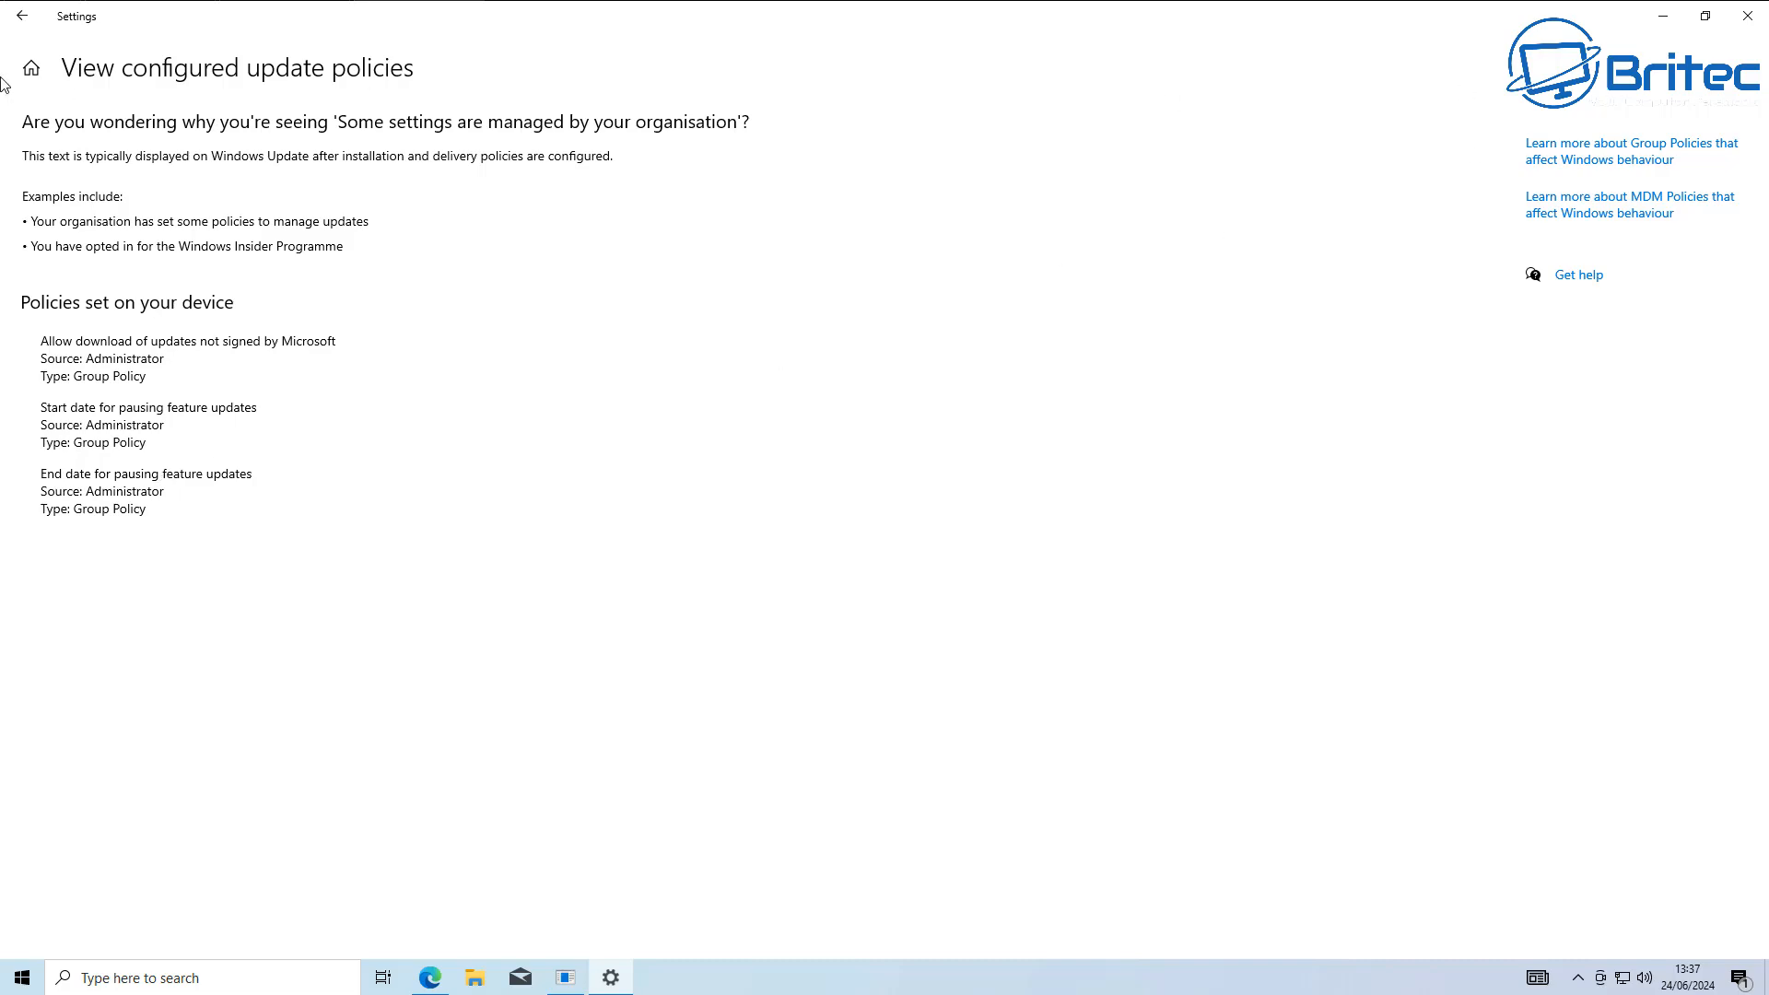
# Check for updates from the Windows Update page and minimise the Settings window.
pyautogui.click(22, 16)
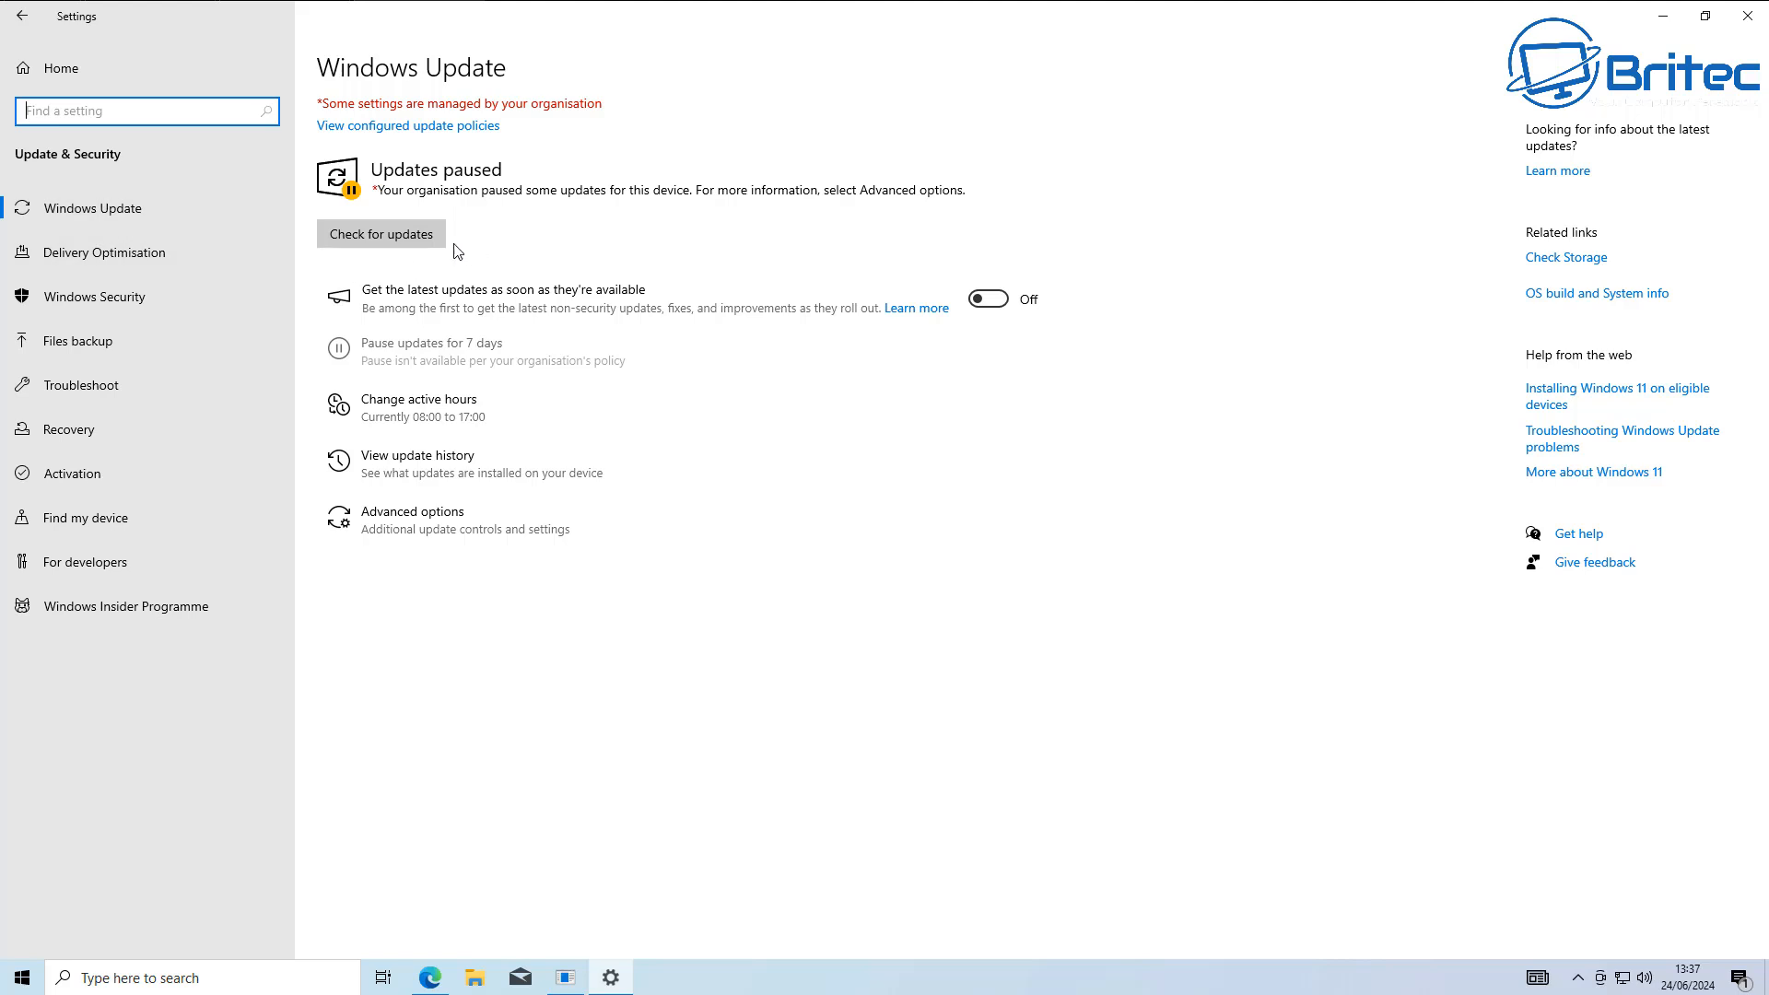
pyautogui.click(406, 238)
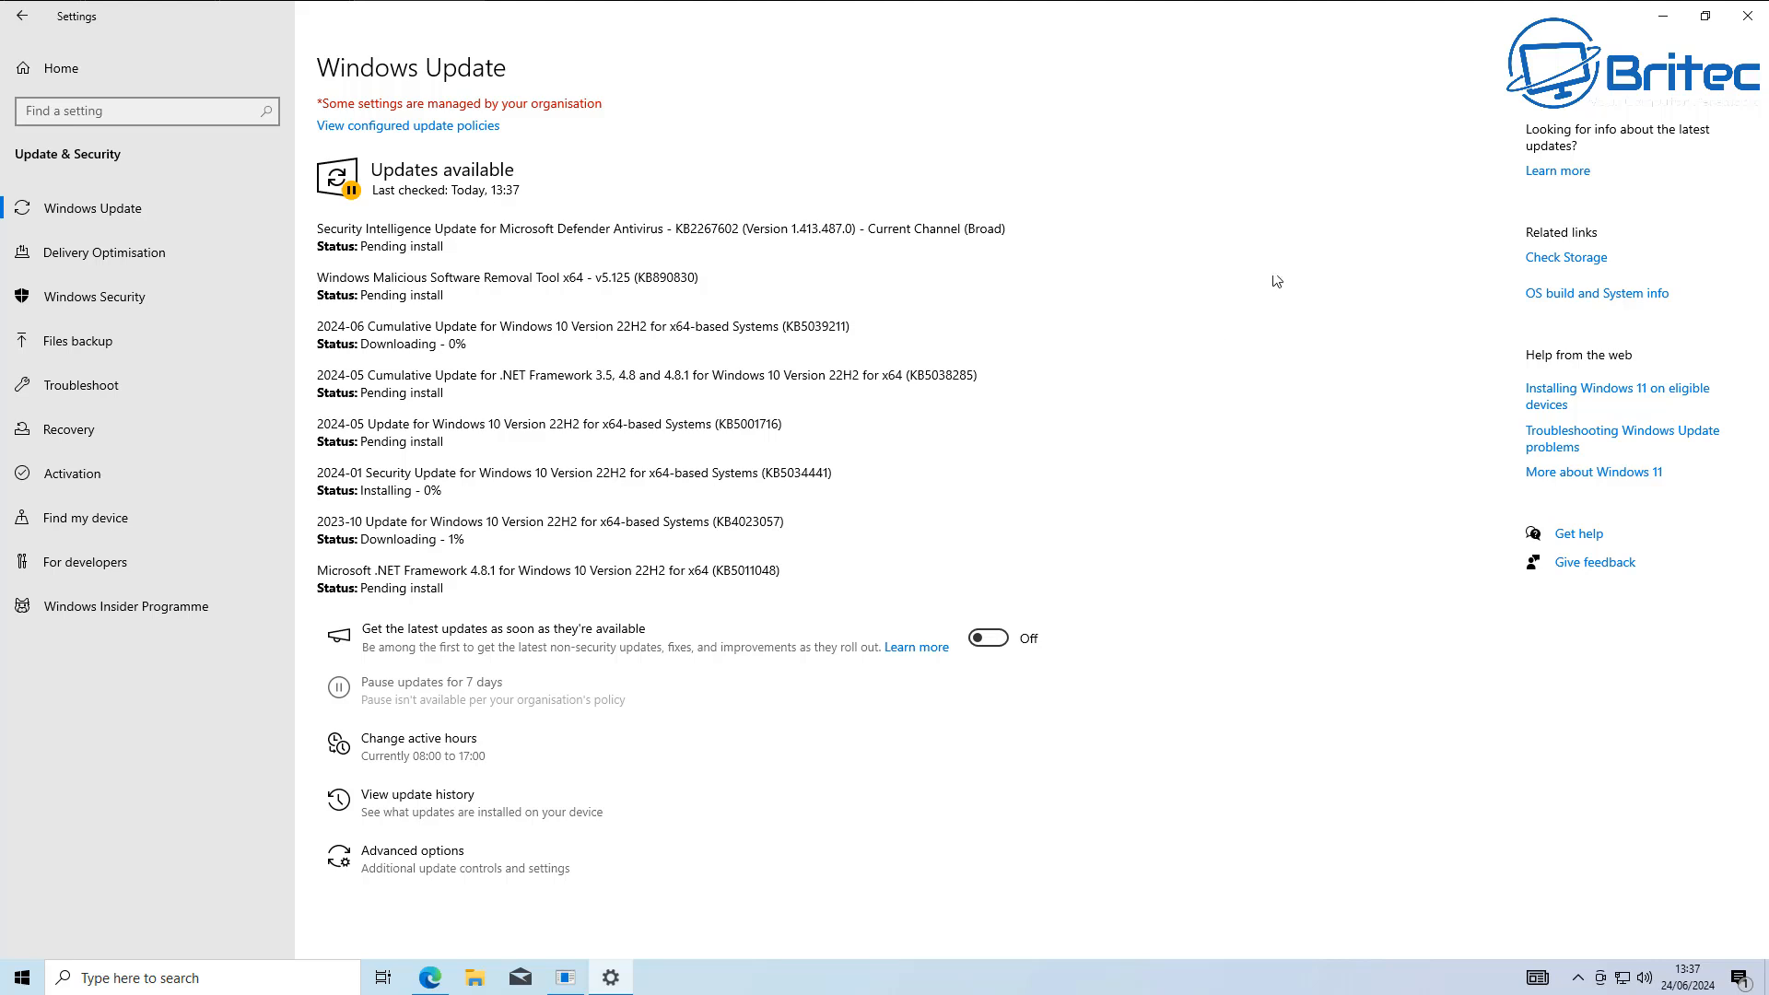
pyautogui.click(1663, 18)
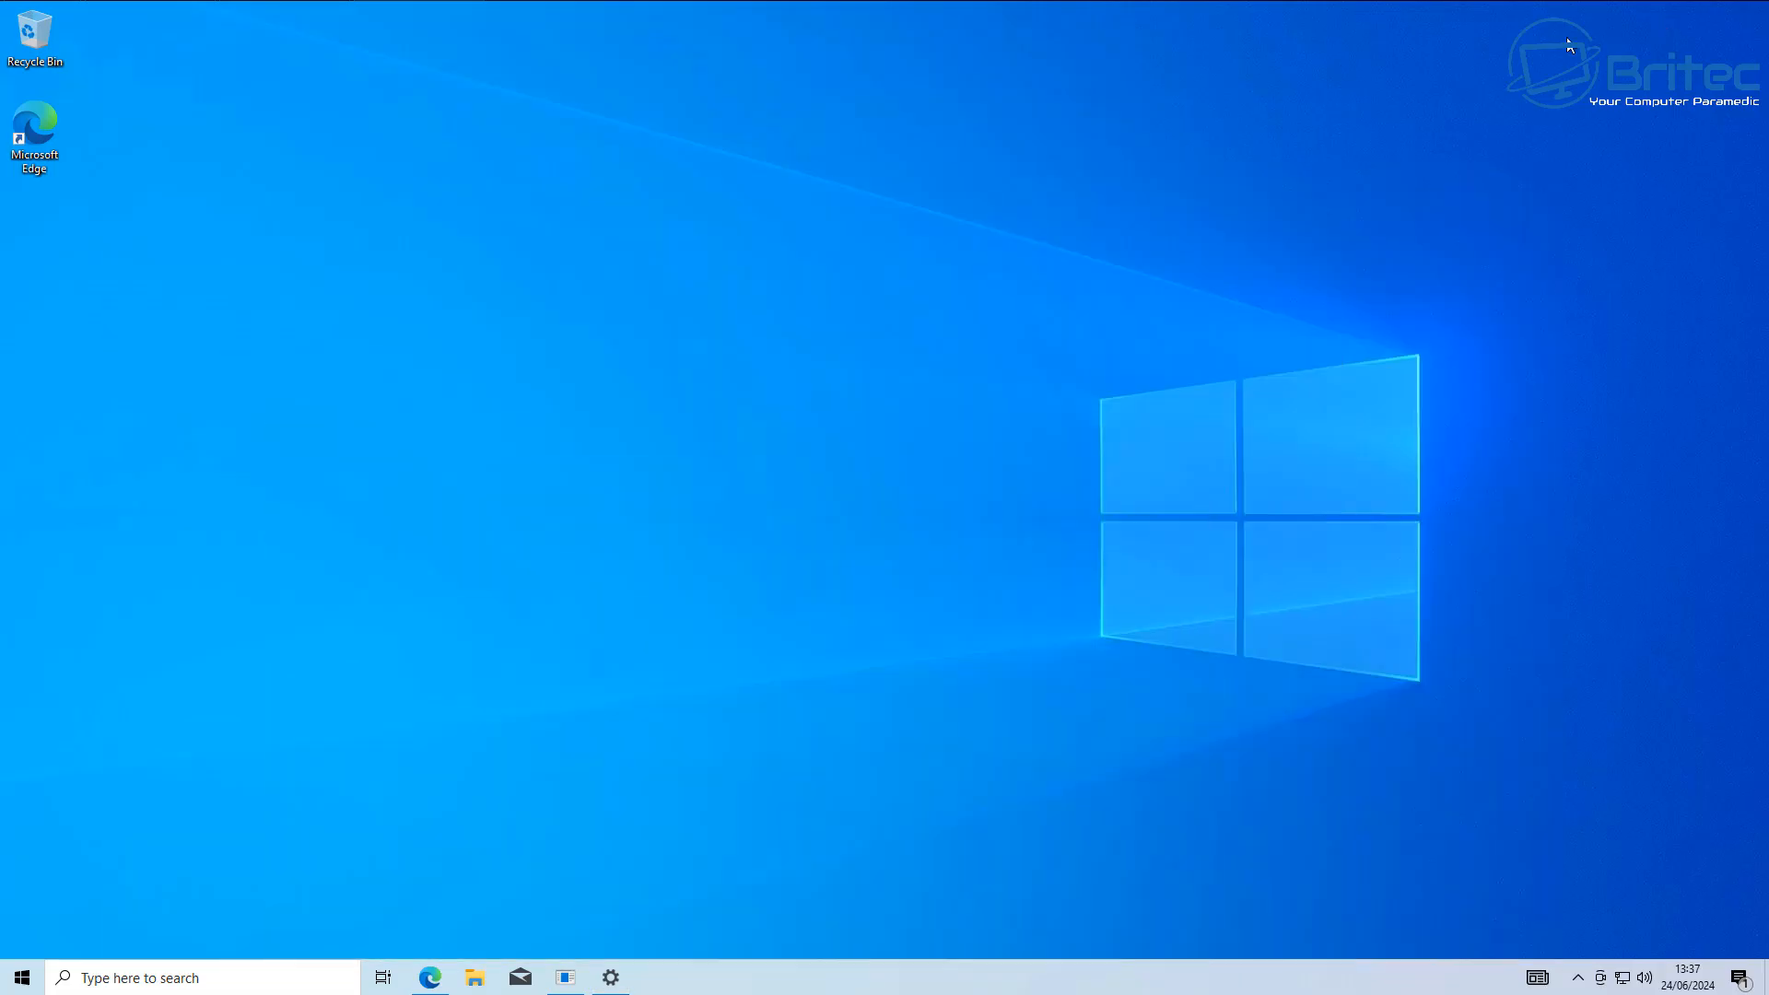